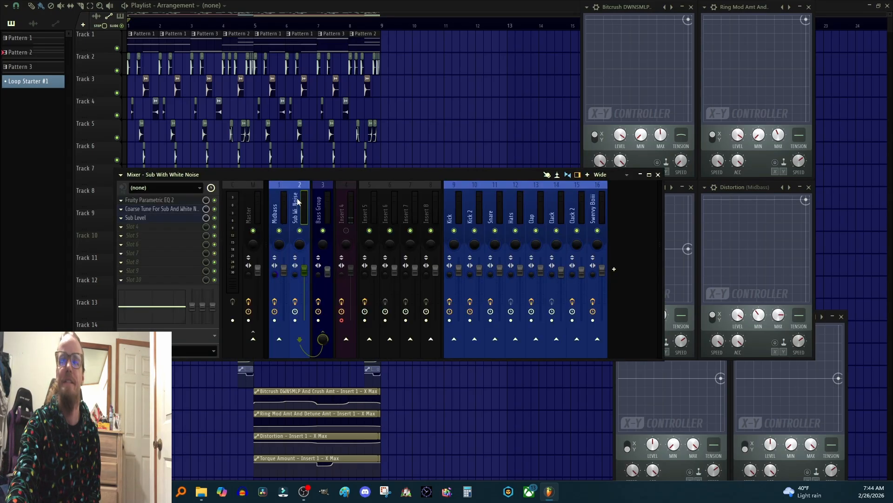
Step: Review the effect chains on the Midbass, Sub With White Noise and Bass Group mixer tracks
{"action": "left_click", "coordinate": [287, 200]}
{"action": "left_click_drag", "start_coordinate": [526, 172], "coordinate": [403, 158]}
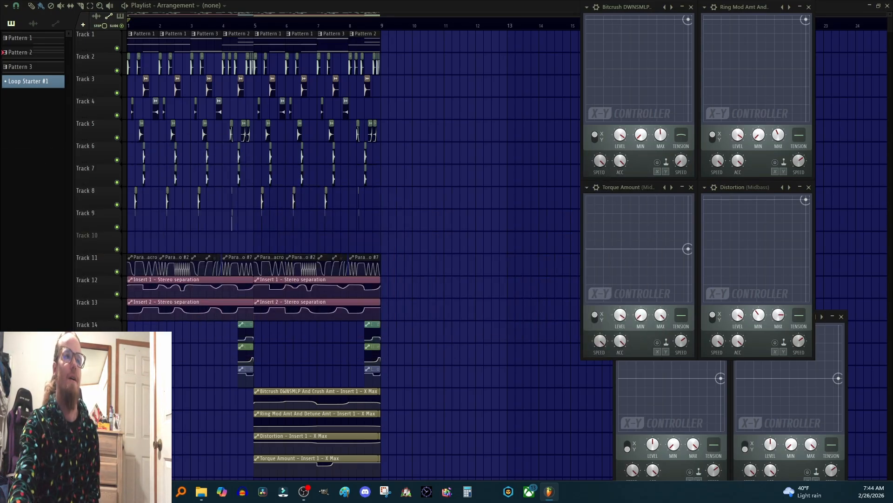
{"action": "key", "text": "F9"}
{"action": "left_click_drag", "start_coordinate": [372, 261], "coordinate": [508, 101]}
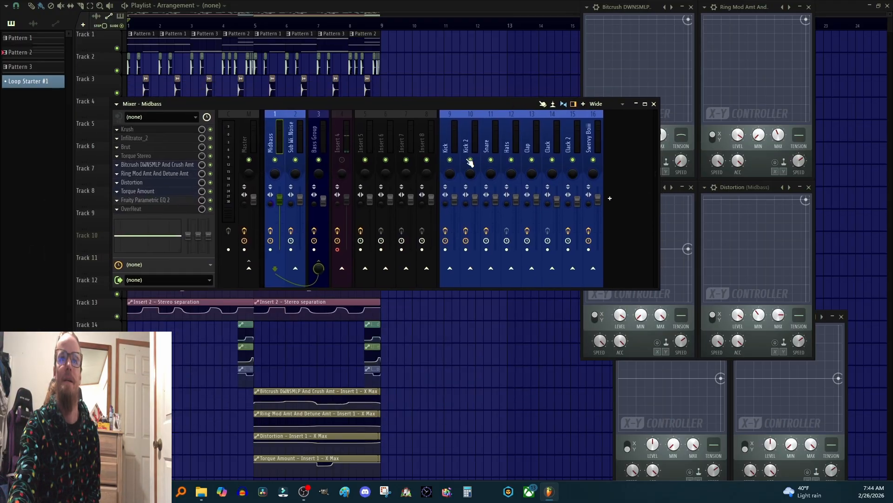
{"action": "left_click", "coordinate": [292, 140]}
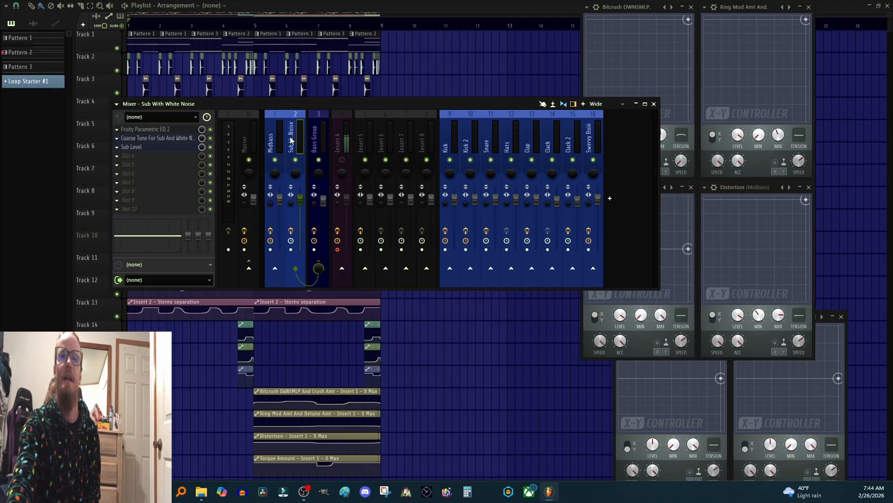
{"action": "left_click", "coordinate": [316, 135]}
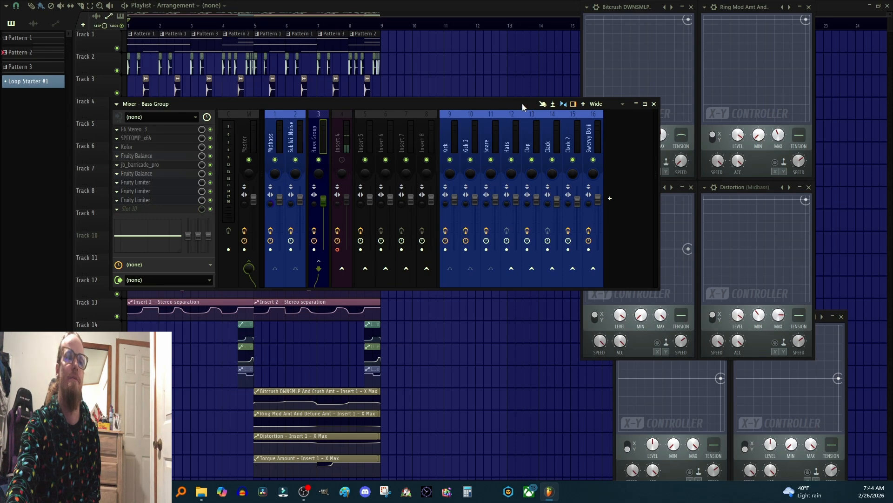
{"action": "left_click_drag", "start_coordinate": [523, 104], "coordinate": [0, 239]}
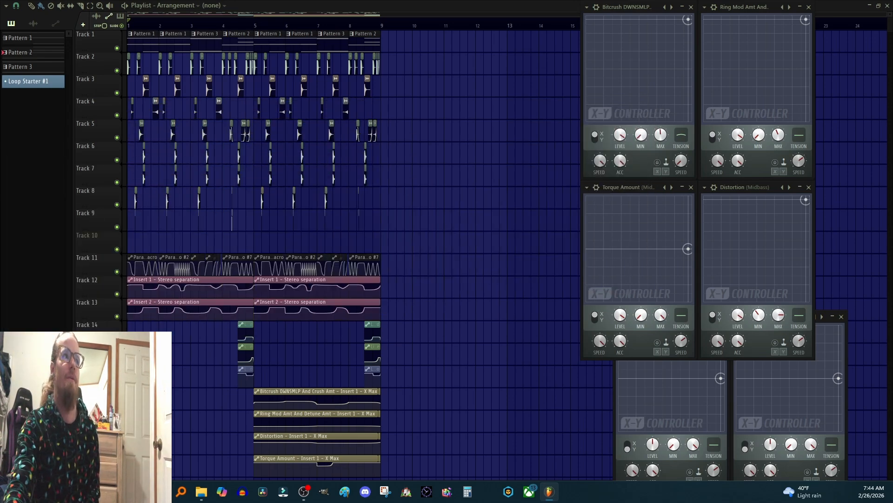
Step: Play the arrangement with Track 1 and Track 11 soloed
{"action": "key", "text": "space"}
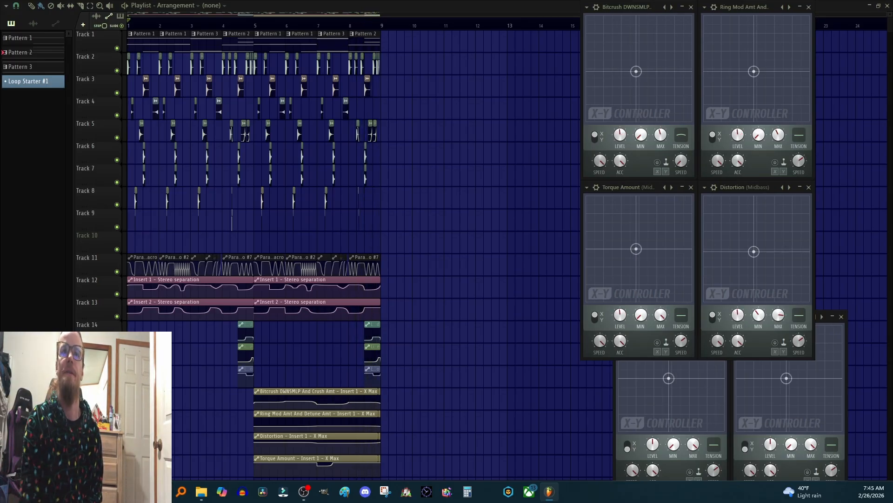
{"action": "right_click", "coordinate": [117, 47]}
{"action": "right_click", "coordinate": [116, 272]}
Step: Unmute the X-Y controller automation tracks during playback, then stop the song
{"action": "scroll", "coordinate": [120, 277], "scroll_direction": "down", "scroll_amount": 2}
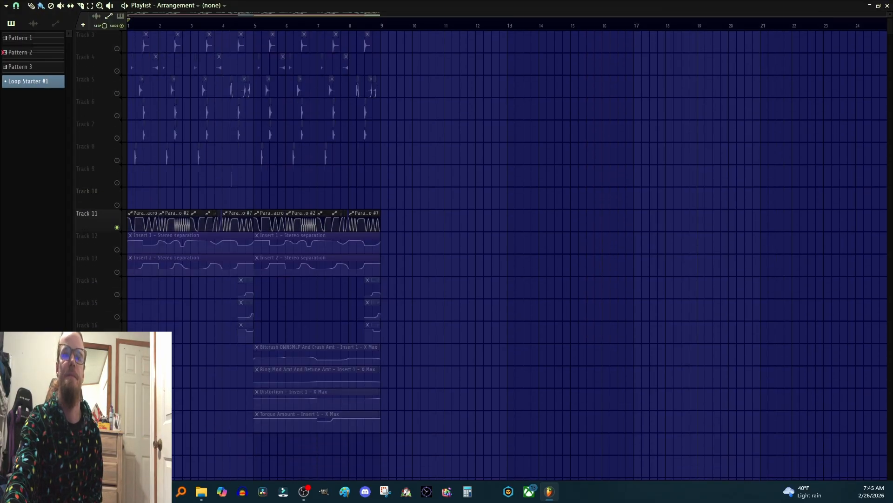
{"action": "left_click", "coordinate": [117, 383]}
{"action": "left_click", "coordinate": [117, 405]}
{"action": "left_click", "coordinate": [117, 427]}
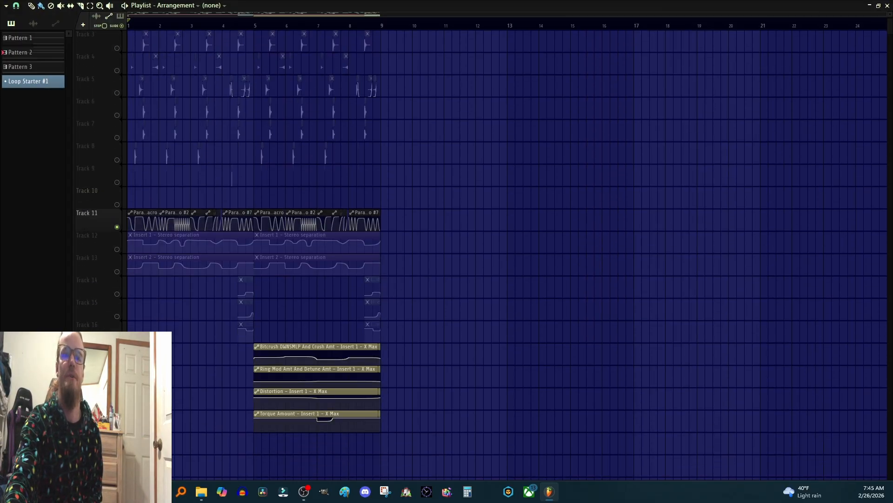
{"action": "scroll", "coordinate": [455, 403], "scroll_direction": "up", "scroll_amount": 2}
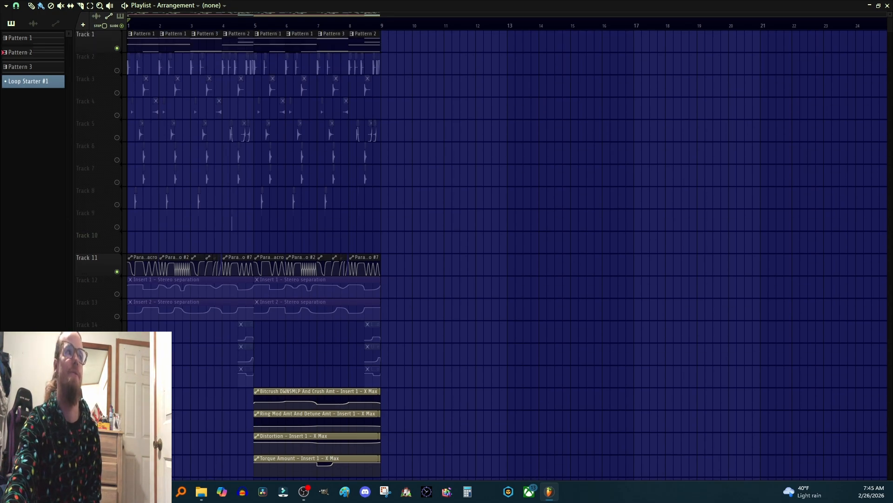
{"action": "key", "text": "space"}
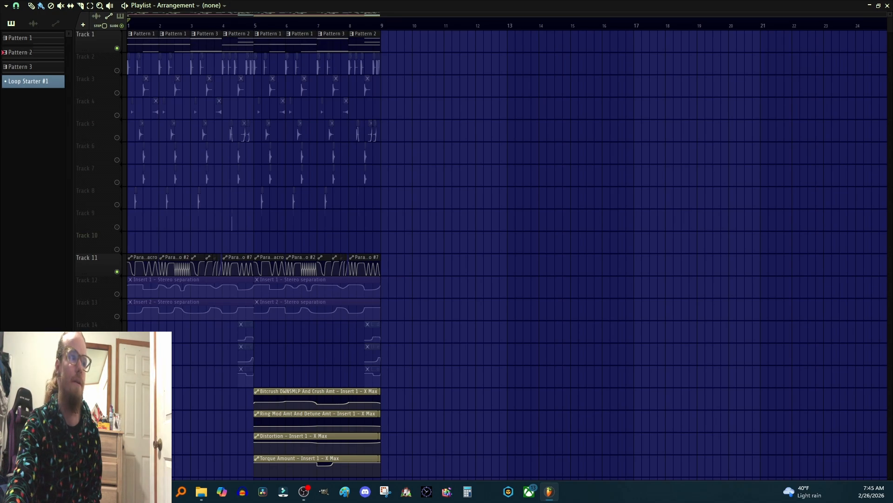
Step: Reposition the mixer and channel rack windows and open the Midbass 3x Osc channel
{"action": "key", "text": "F9"}
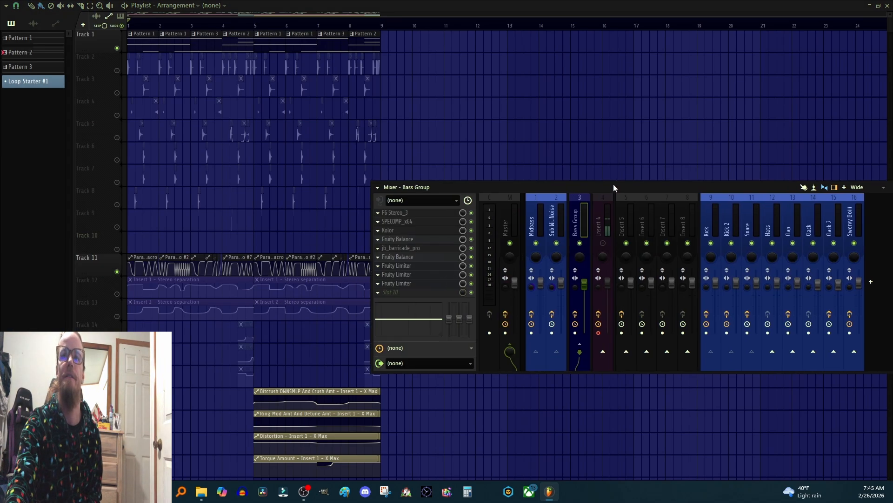
{"action": "left_click_drag", "start_coordinate": [613, 184], "coordinate": [522, 162]}
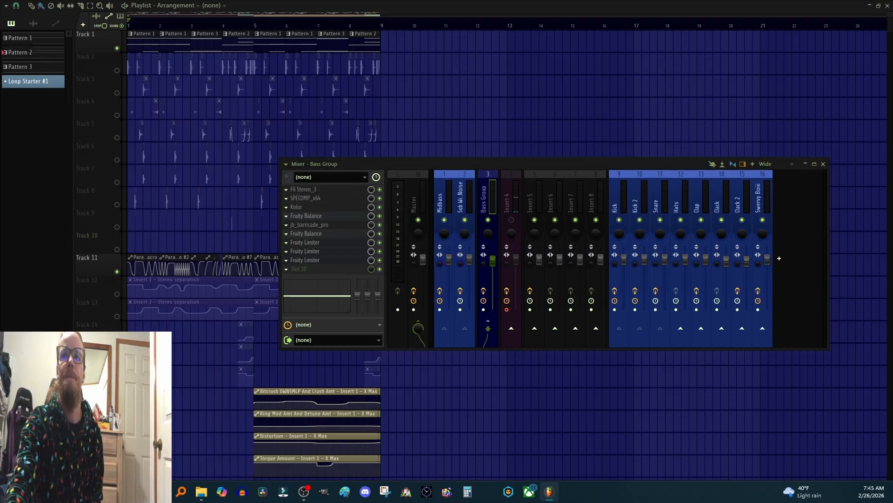
{"action": "key", "text": "F6"}
{"action": "left_click_drag", "start_coordinate": [658, 122], "coordinate": [598, 69]}
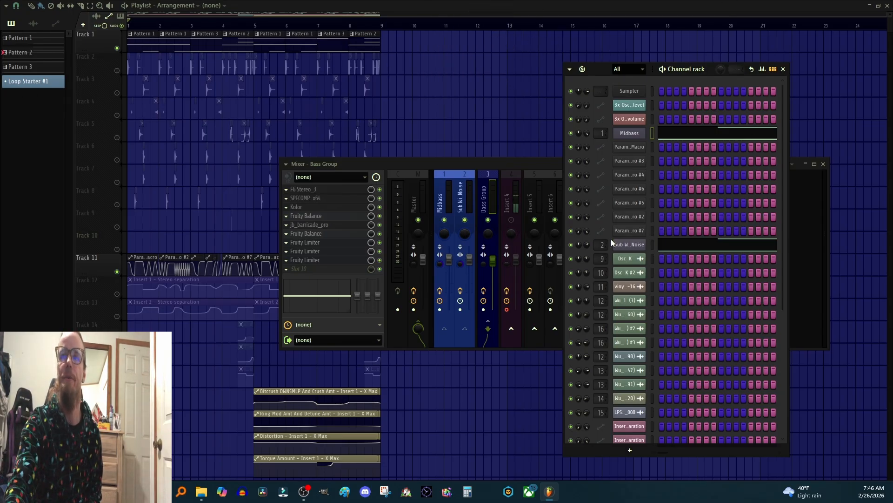
{"action": "left_click", "coordinate": [641, 136]}
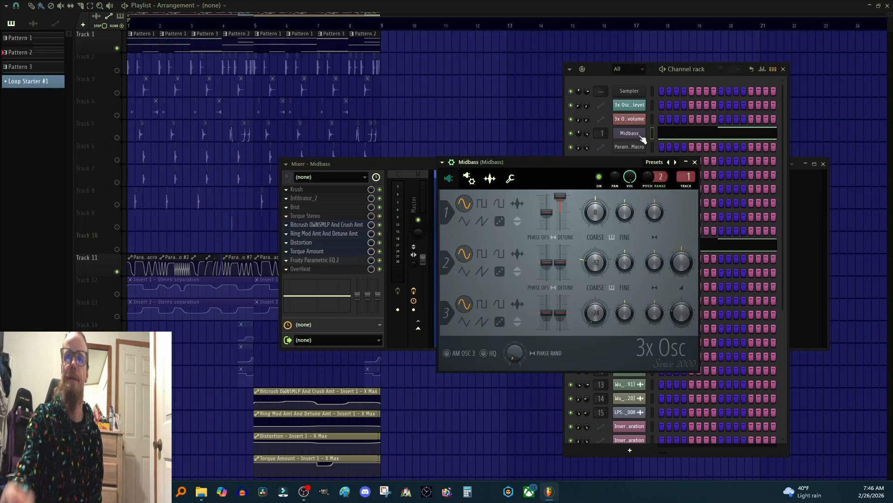
Step: Inspect the Osc 1 stereo detune knob's link to the Ring Mod Amt And Detune Amt - Y controller
{"action": "right_click", "coordinate": [562, 200]}
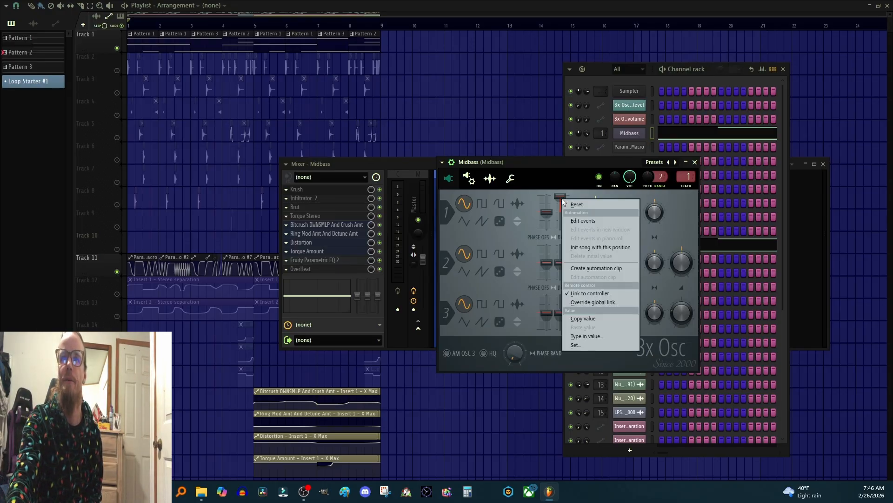
{"action": "left_click", "coordinate": [590, 293]}
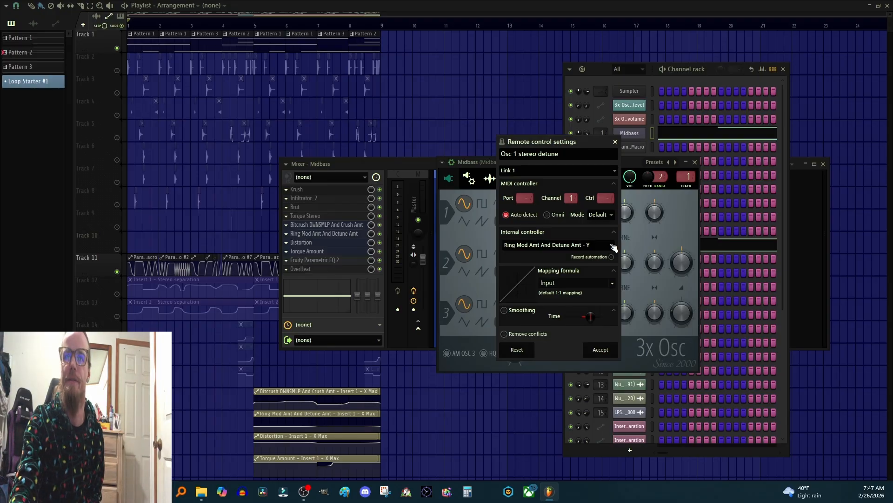
{"action": "left_click", "coordinate": [613, 247]}
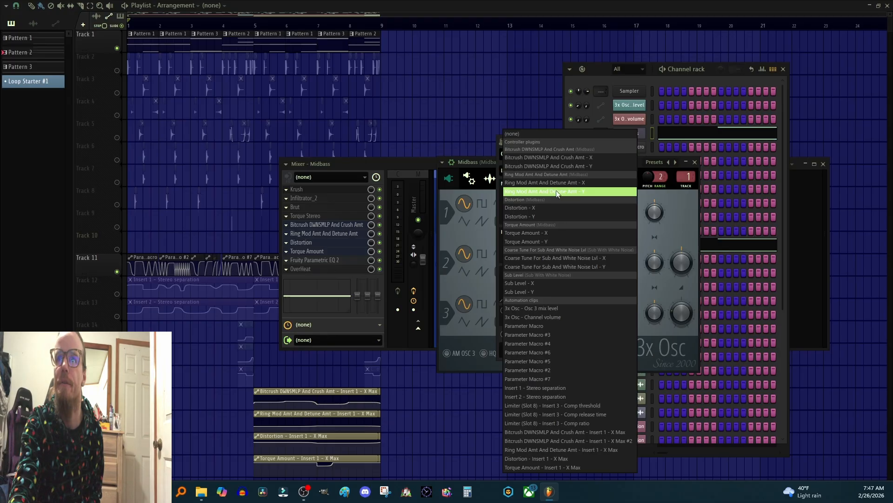
{"action": "key", "text": "Return"}
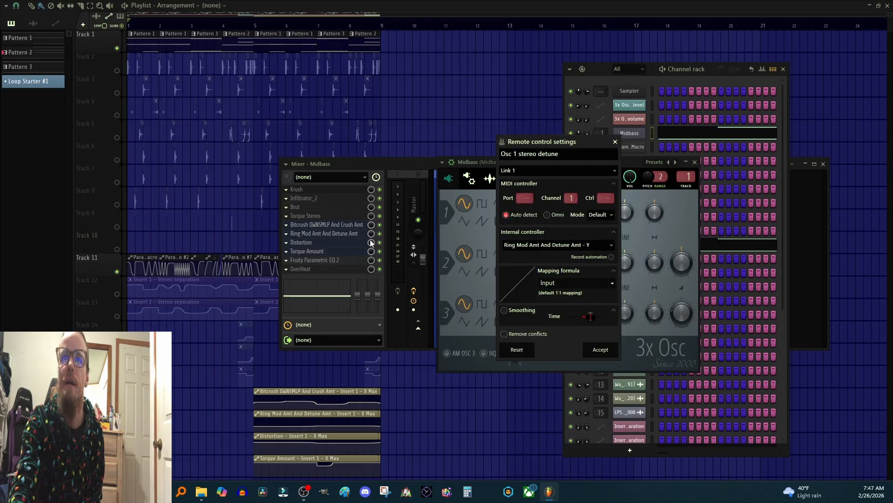
{"action": "left_click", "coordinate": [615, 141]}
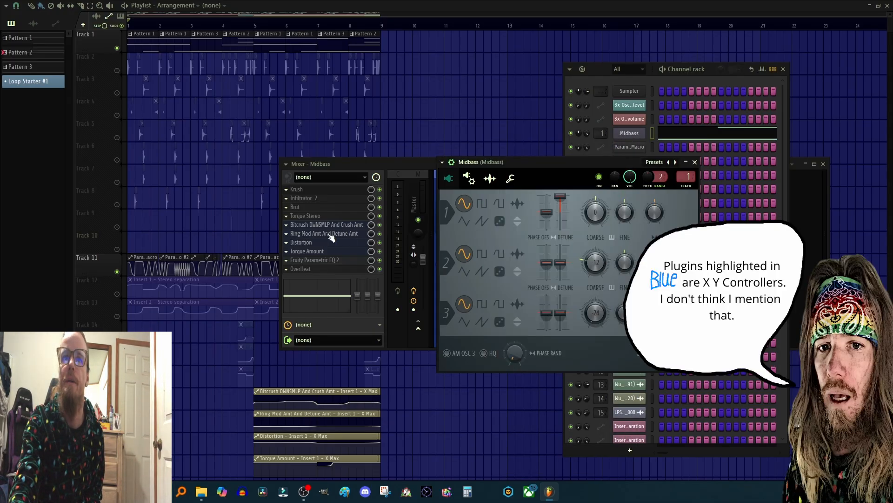
Step: Open the Ring Mod Amt And Detune Amt X-Y controller, toggle its axis switch, and close it
{"action": "left_click", "coordinate": [331, 234]}
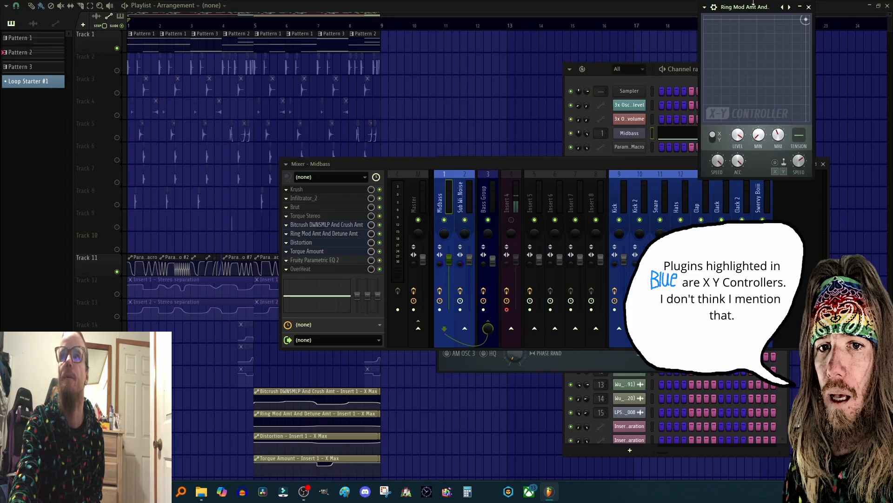
{"action": "left_click", "coordinate": [712, 137]}
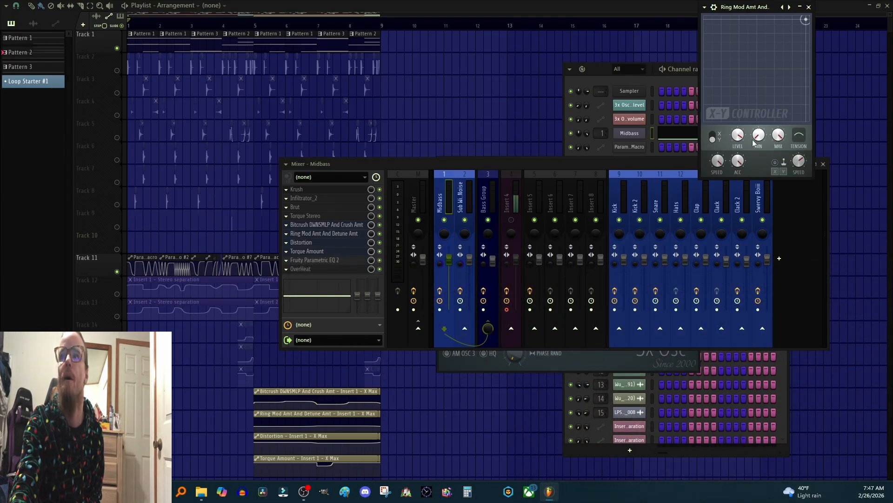
{"action": "left_click", "coordinate": [809, 7]}
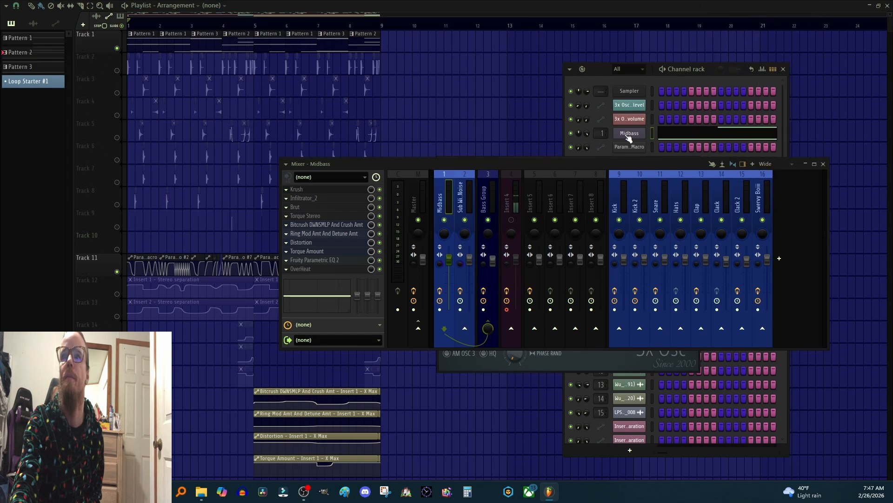
Step: Reopen and close the Midbass 3x Osc plugin window
{"action": "left_click", "coordinate": [630, 133]}
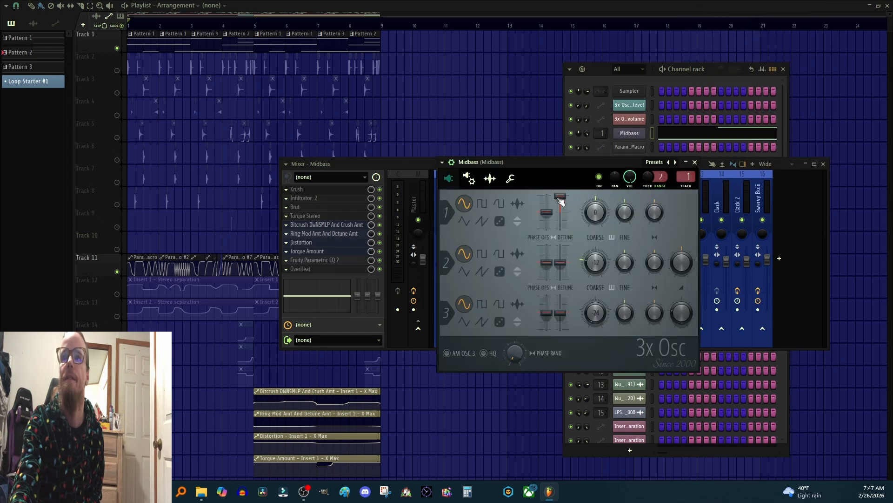
{"action": "left_click", "coordinate": [694, 162]}
{"action": "left_click", "coordinate": [640, 134]}
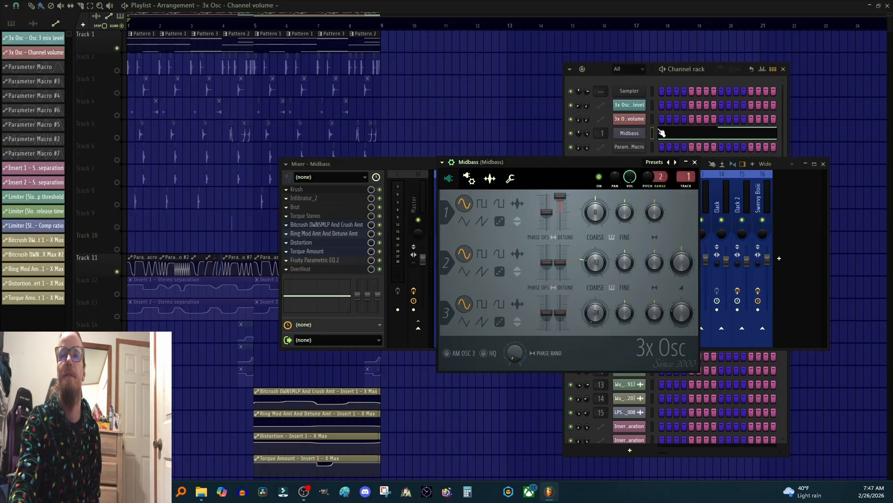
{"action": "left_click", "coordinate": [695, 162]}
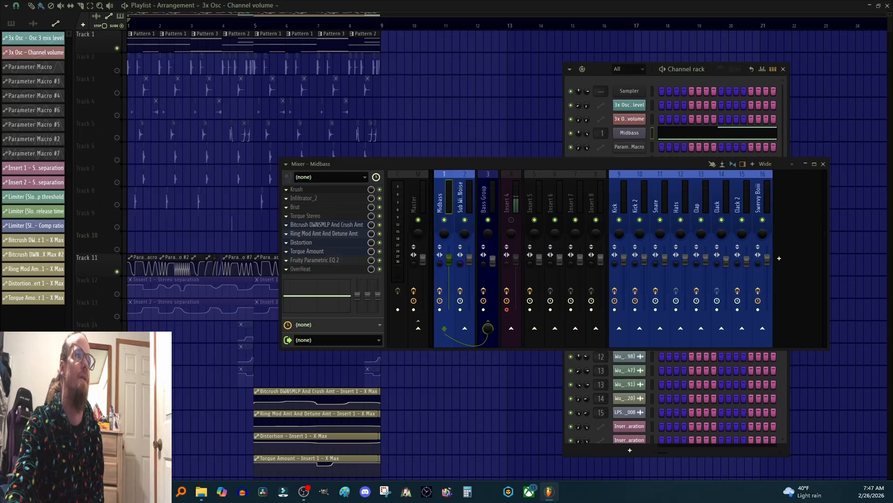
Step: Glance at the Krush plugin, then open the Bitcrush DWNSMPL X-Y controller and position its window near the mixer
{"action": "left_click_drag", "start_coordinate": [602, 135], "coordinate": [520, 127]}
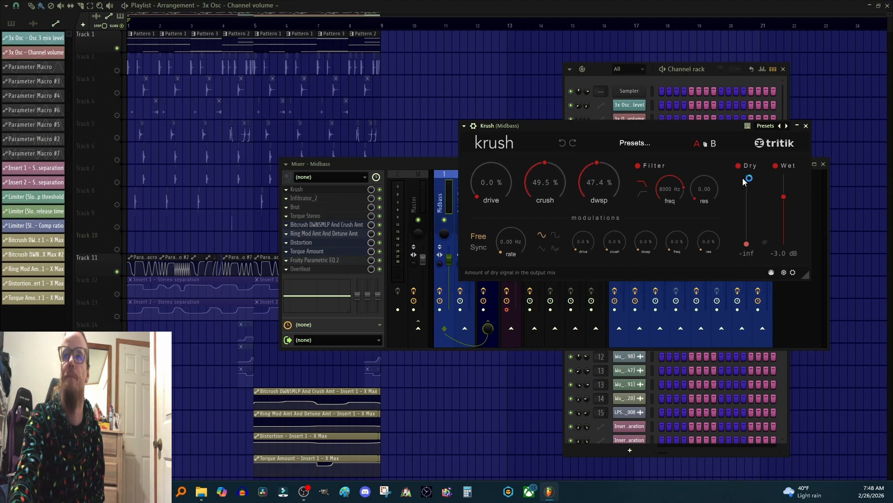
{"action": "left_click", "coordinate": [806, 126]}
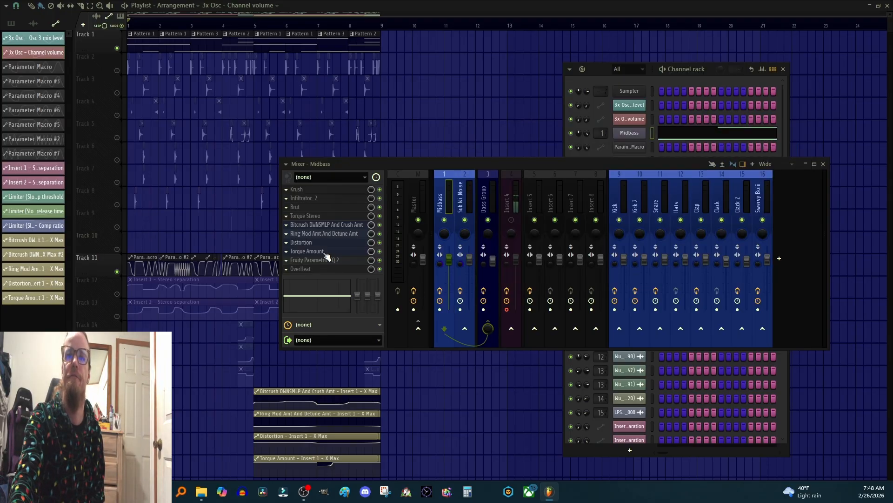
{"action": "left_click", "coordinate": [319, 225]}
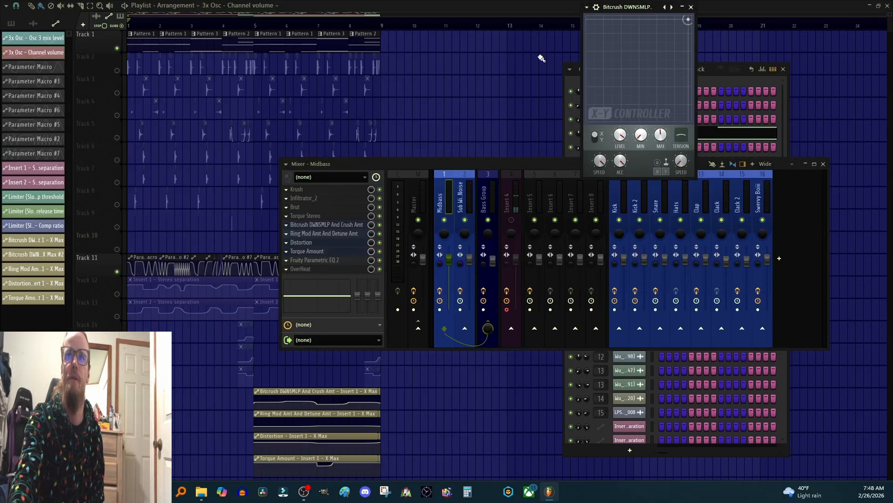
{"action": "left_click_drag", "start_coordinate": [631, 9], "coordinate": [643, 61]}
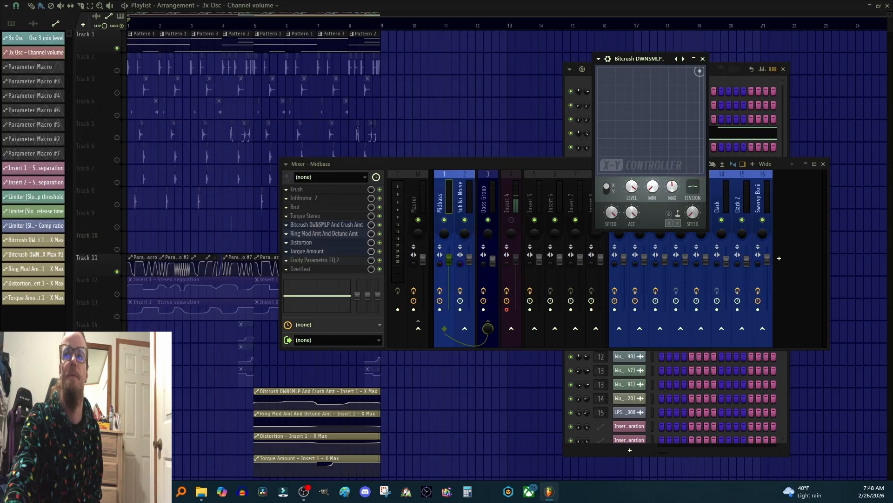
{"action": "left_click_drag", "start_coordinate": [652, 187], "coordinate": [652, 185]}
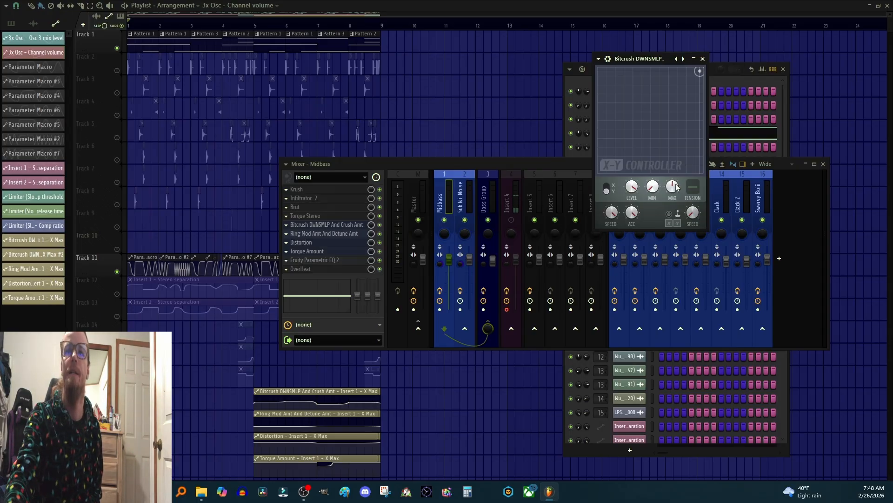
Step: Toggle the Bitcrush controller window and open the Krush plugin on the Midbass mixer track
{"action": "left_click", "coordinate": [345, 227]}
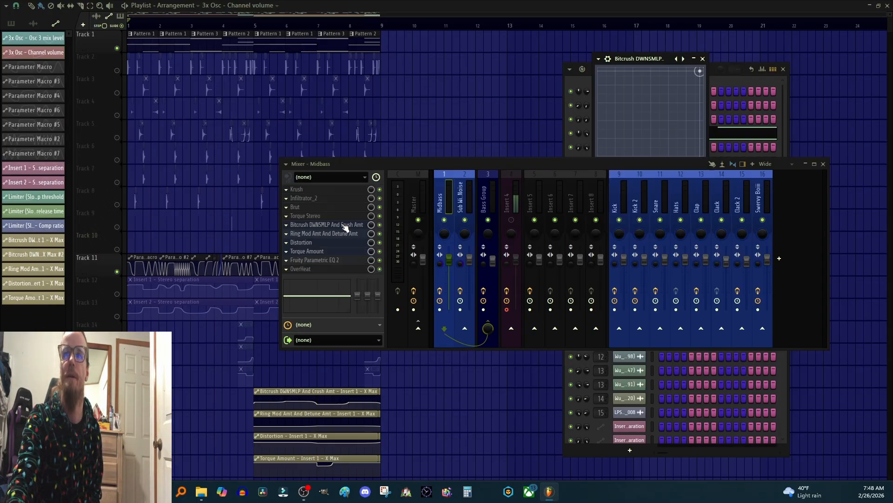
{"action": "left_click", "coordinate": [345, 226]}
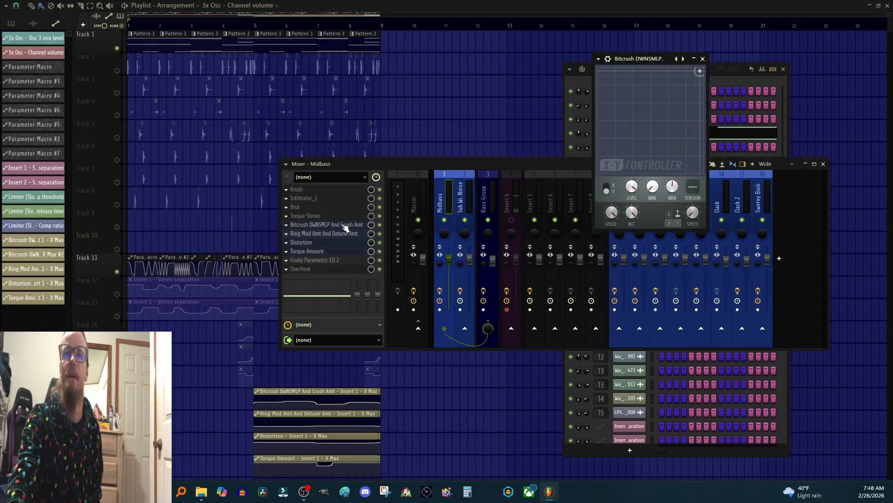
{"action": "left_click", "coordinate": [304, 227]}
{"action": "left_click", "coordinate": [304, 225]}
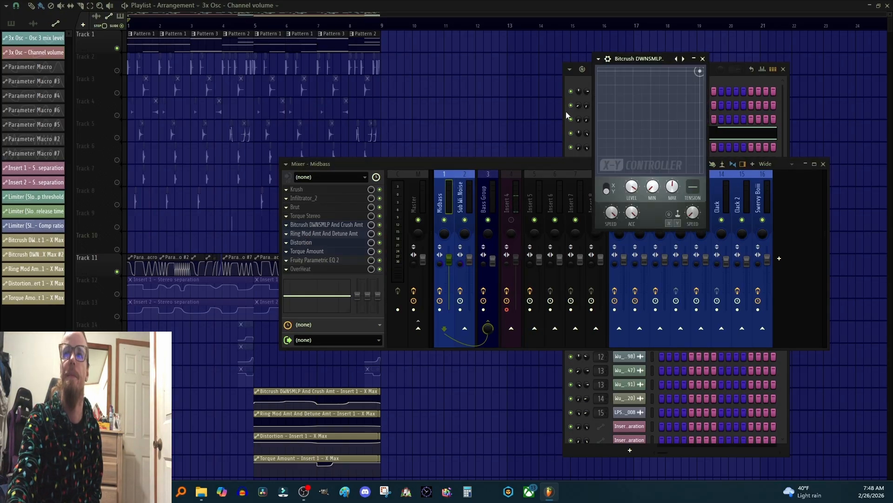
{"action": "left_click", "coordinate": [318, 190]}
{"action": "left_click", "coordinate": [318, 190]}
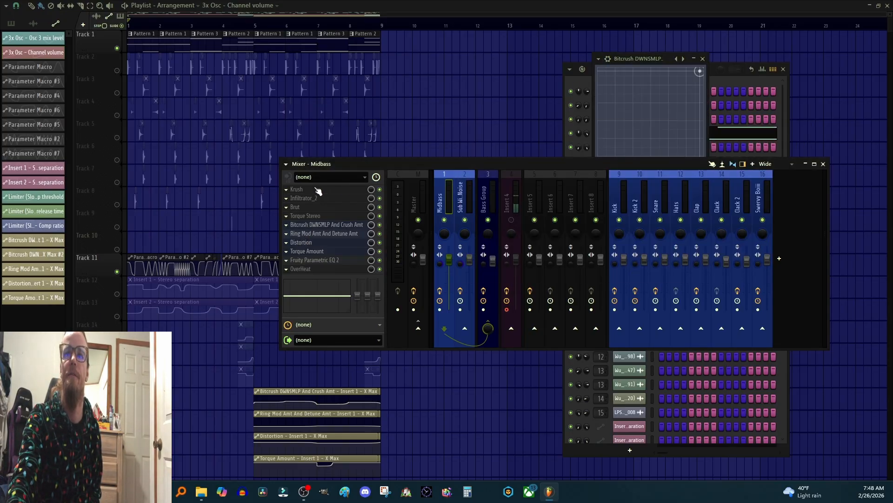
{"action": "left_click", "coordinate": [318, 190]}
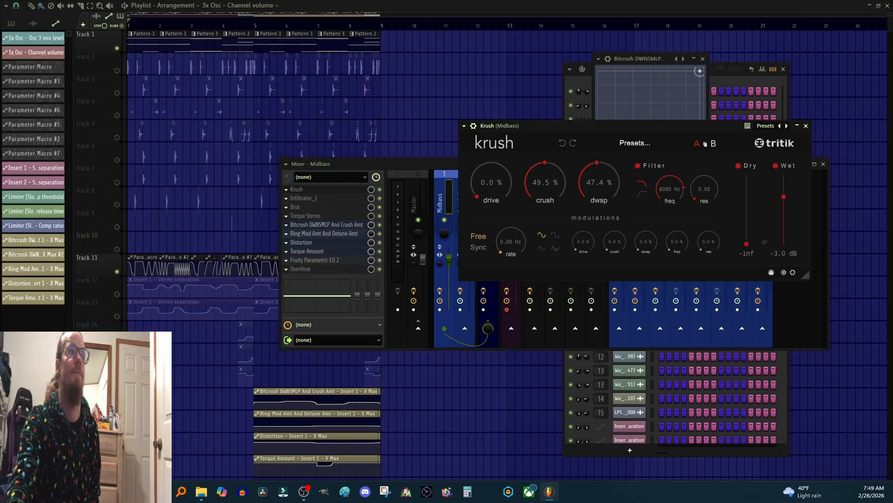
Step: Play the song, move the Bitcrush X-Y controller window, and inspect its Level knob's remote control link settings before closing them
{"action": "key", "text": "space"}
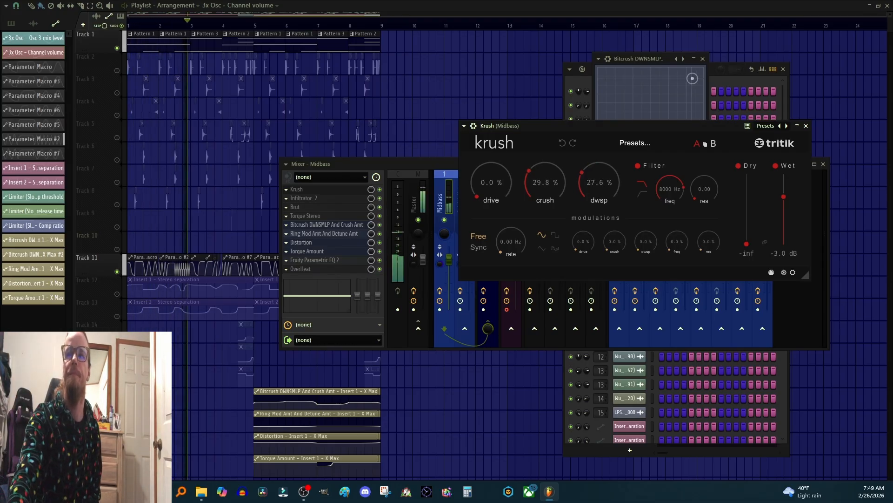
{"action": "left_click_drag", "start_coordinate": [660, 59], "coordinate": [703, 38]}
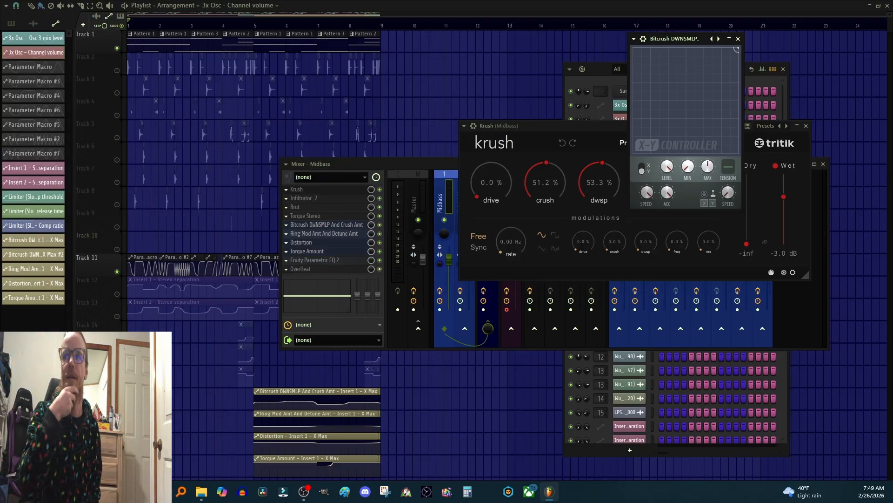
{"action": "right_click", "coordinate": [670, 172]}
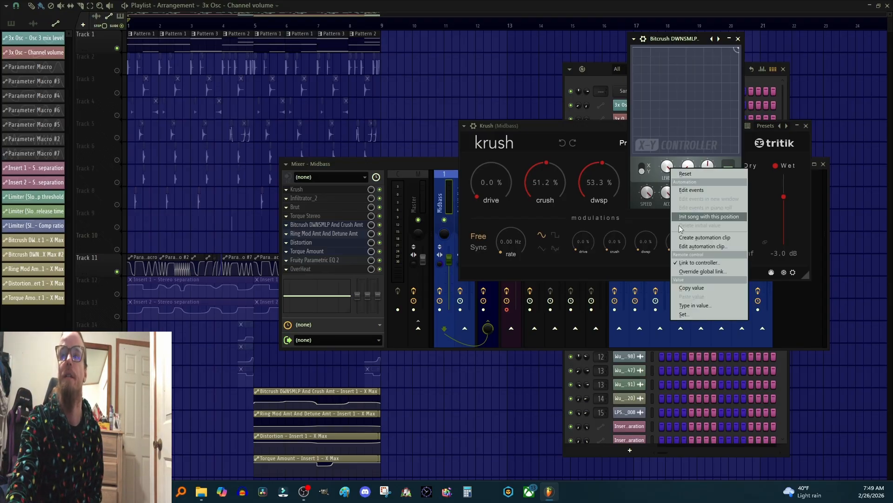
{"action": "left_click", "coordinate": [693, 263]}
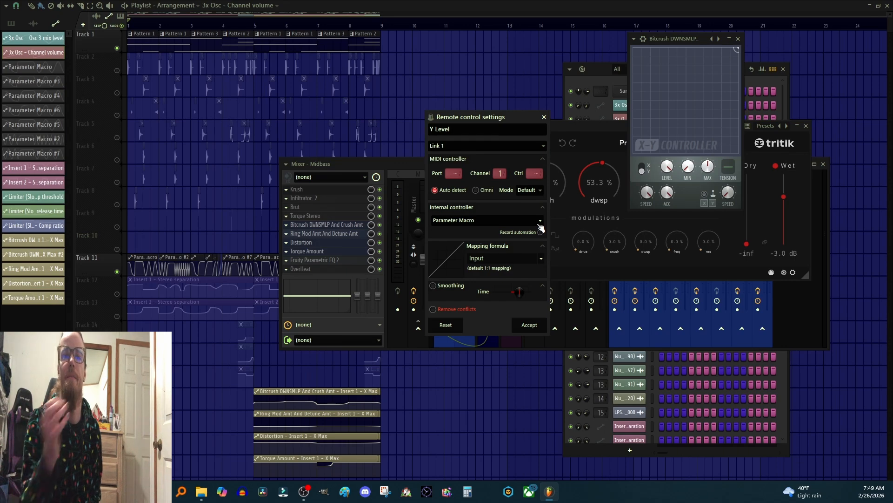
{"action": "left_click", "coordinate": [540, 225]}
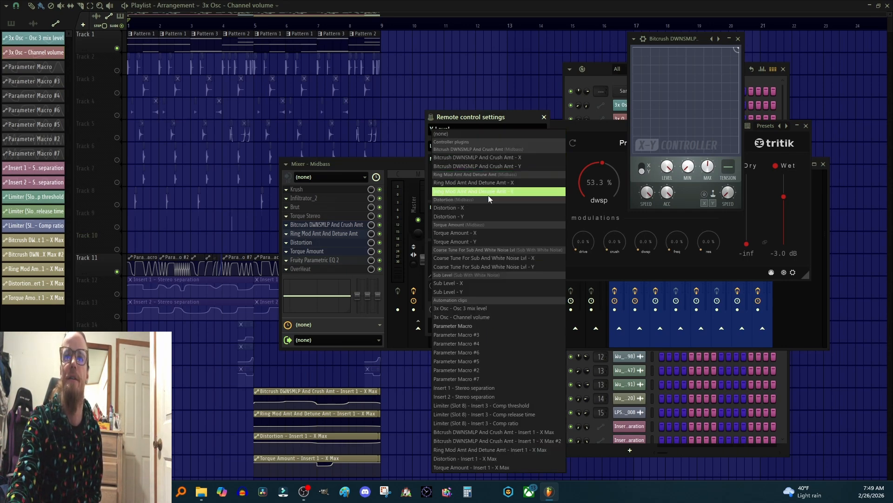
{"action": "left_click", "coordinate": [506, 116]}
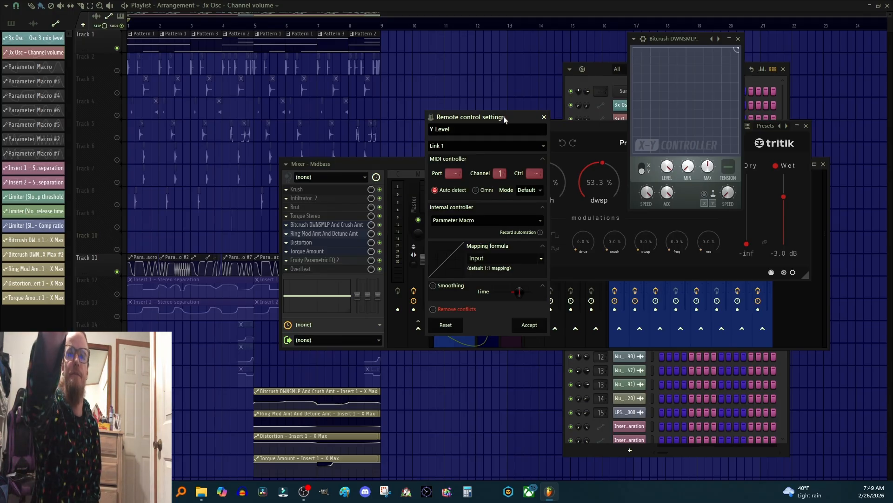
{"action": "left_click", "coordinate": [544, 116]}
Step: Zoom into the start of the arrangement and play back over the Parameter Macro automation clip
{"action": "left_click", "coordinate": [188, 3]}
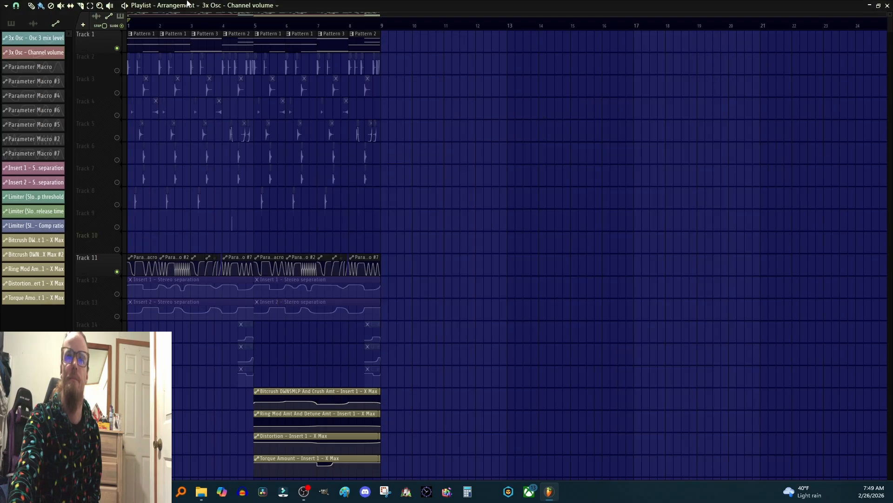
{"action": "scroll", "coordinate": [206, 24], "scroll_direction": "up", "scroll_amount": 8}
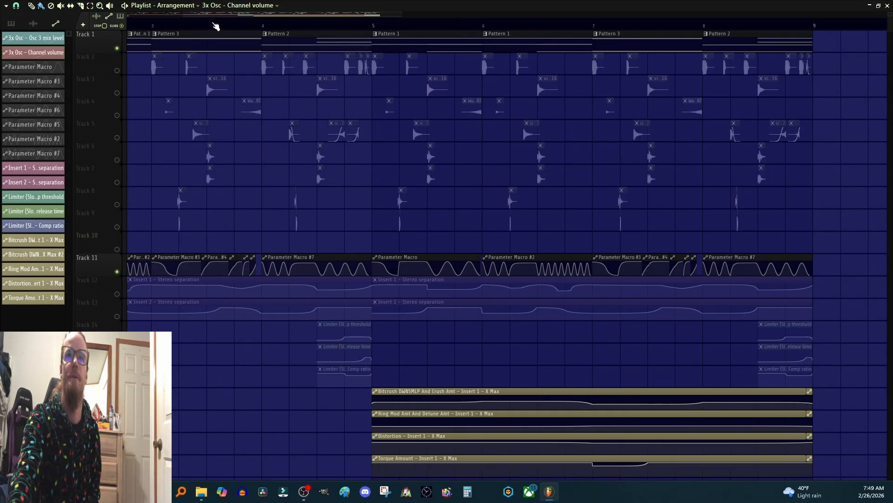
{"action": "left_click_drag", "start_coordinate": [238, 16], "coordinate": [172, 18]}
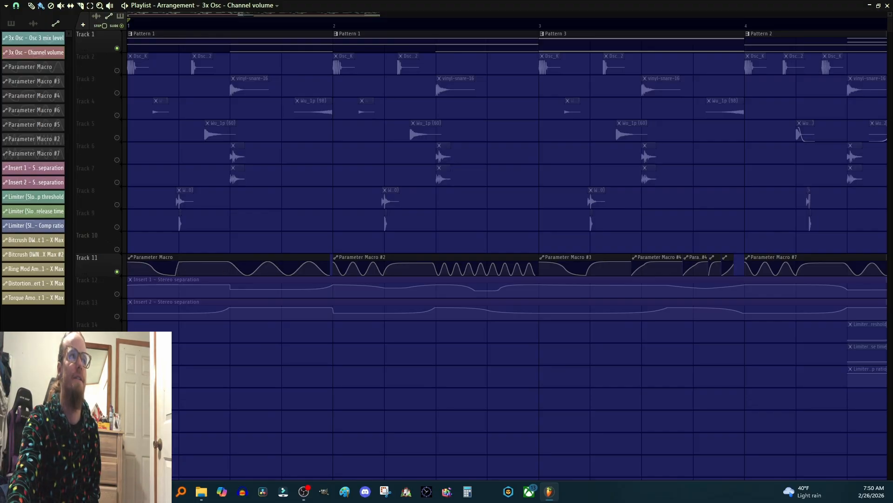
{"action": "key", "text": "space"}
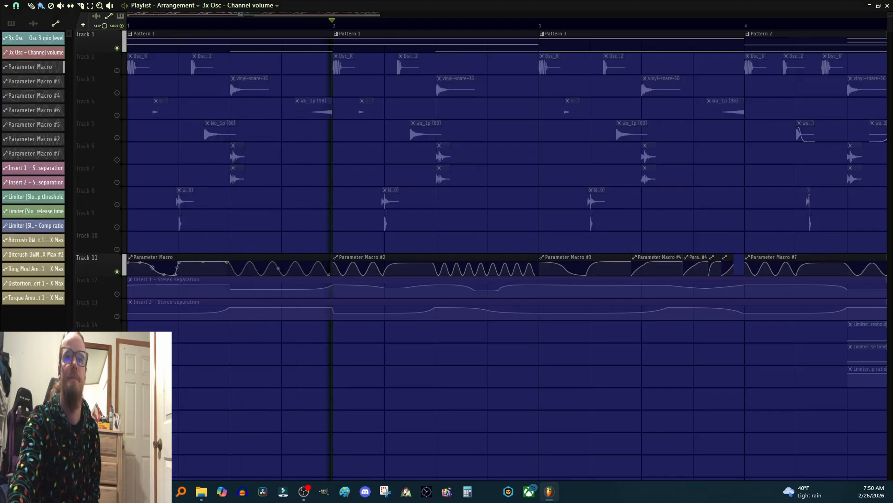
{"action": "left_click", "coordinate": [278, 269]}
{"action": "key", "text": "space"}
{"action": "key", "text": "space"}
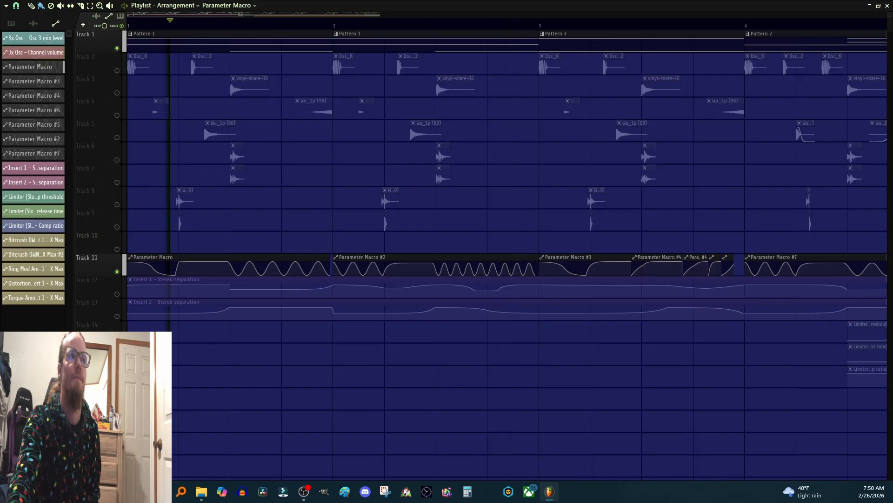
{"action": "key", "text": "space"}
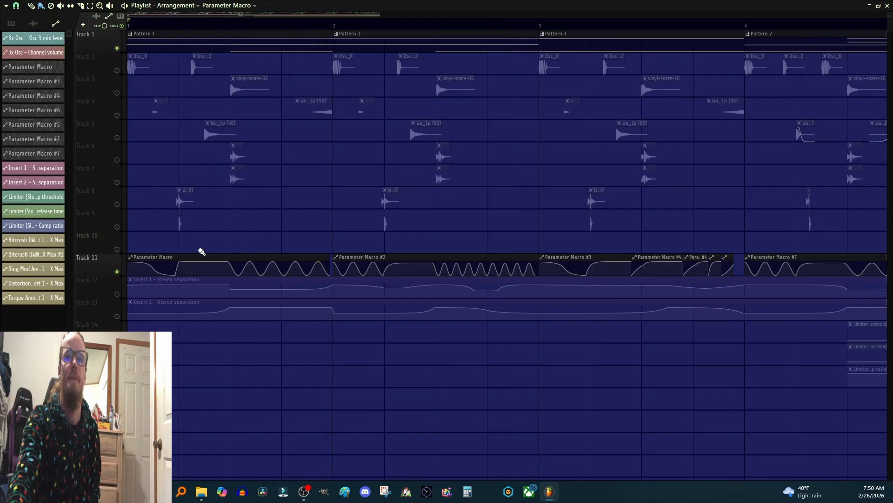
Step: Increase the oscillation count of the first Parameter Macro automation clip's curve, then zoom back out
{"action": "left_click_drag", "start_coordinate": [278, 269], "coordinate": [278, 257]}
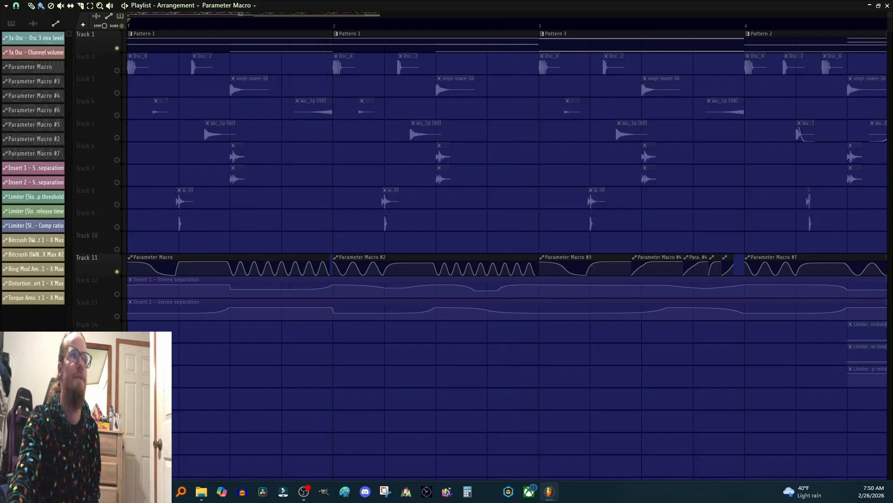
{"action": "key", "text": "space"}
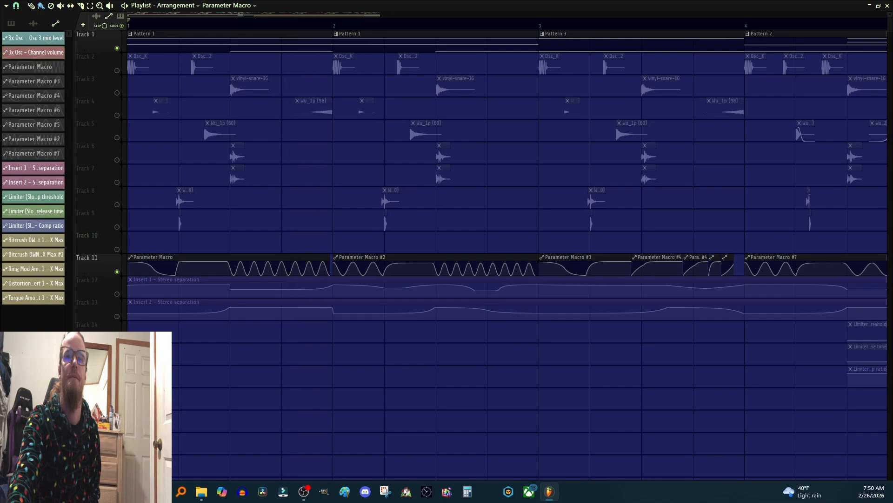
{"action": "mouse_move", "coordinate": [278, 269]}
{"action": "left_mouse_down"}
{"action": "mouse_move", "coordinate": [278, 291]}
{"action": "mouse_move", "coordinate": [279, 266]}
{"action": "left_mouse_up"}
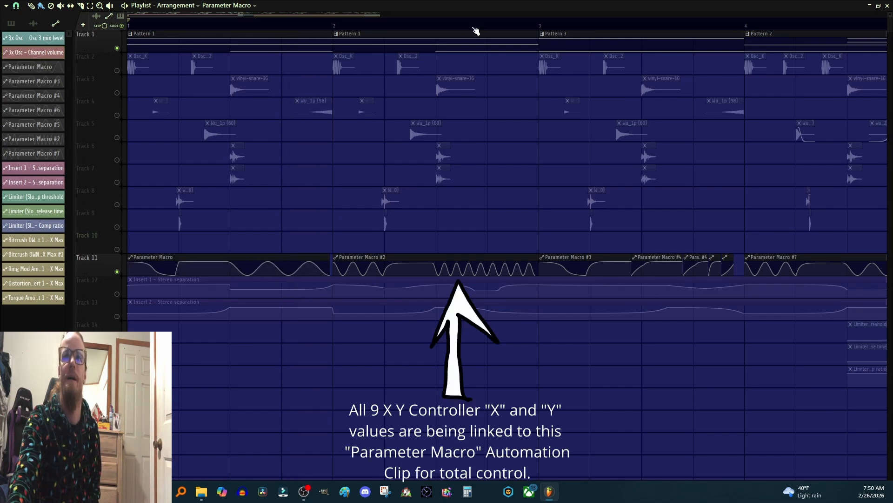
{"action": "scroll", "coordinate": [474, 25], "scroll_direction": "down", "scroll_amount": 2}
{"action": "scroll", "coordinate": [475, 26], "scroll_direction": "down", "scroll_amount": 4}
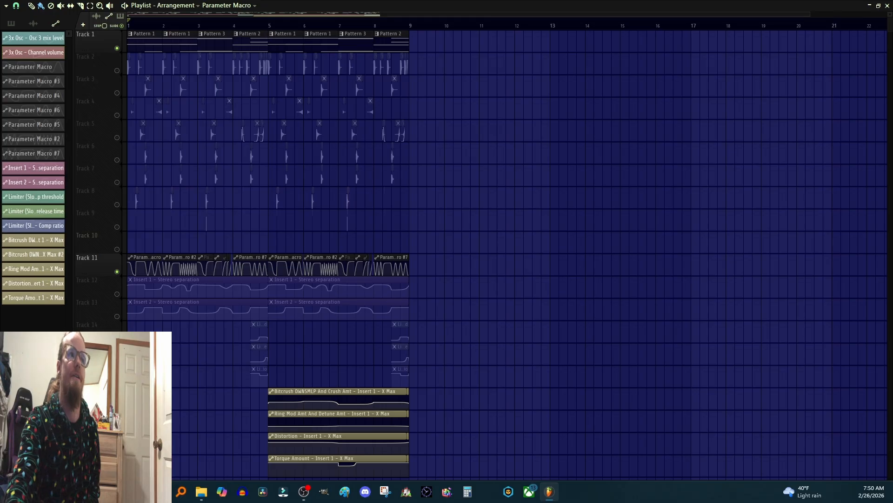
Step: Open the mixer and briefly open and close the Krush plugin on the Midbass track
{"action": "key", "text": "F9"}
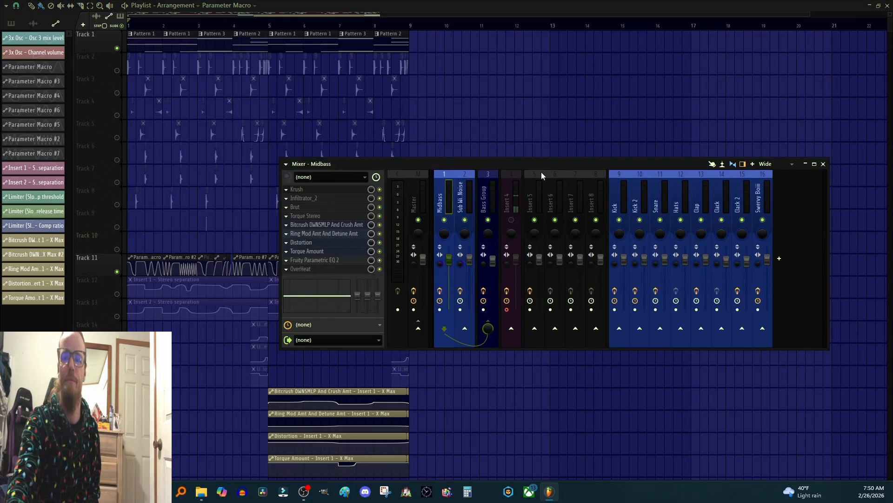
{"action": "left_click", "coordinate": [304, 192]}
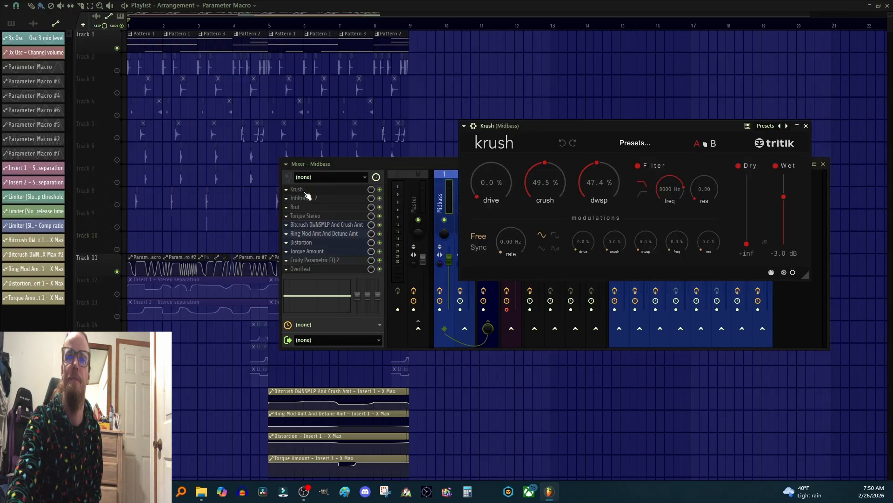
{"action": "left_click", "coordinate": [309, 191]}
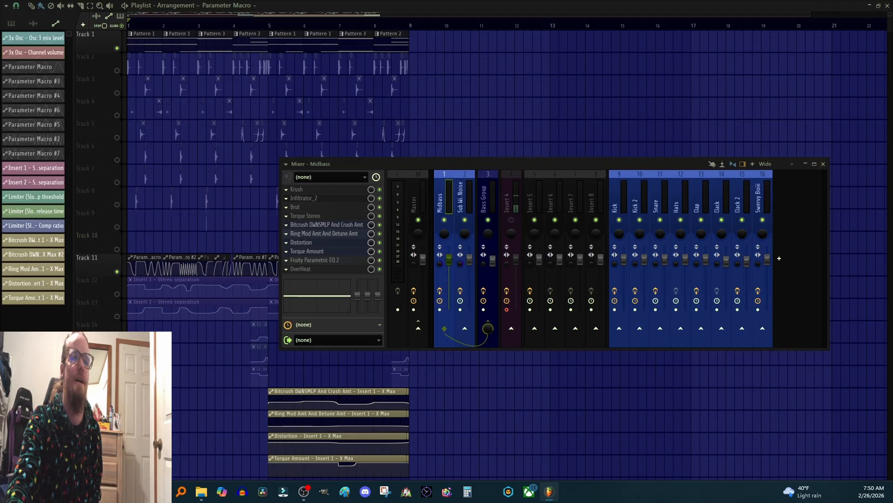
Step: Open the Infiltrator_2 plugin on Midbass and nudge its Ring Modulator frequency knob during playback
{"action": "left_click", "coordinate": [305, 198]}
{"action": "left_click_drag", "start_coordinate": [134, 139], "coordinate": [547, 96]}
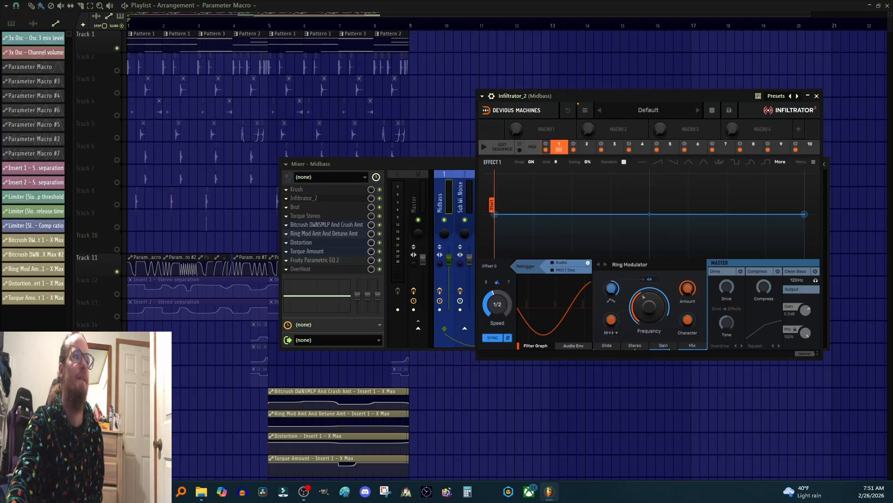
{"action": "key", "text": "space"}
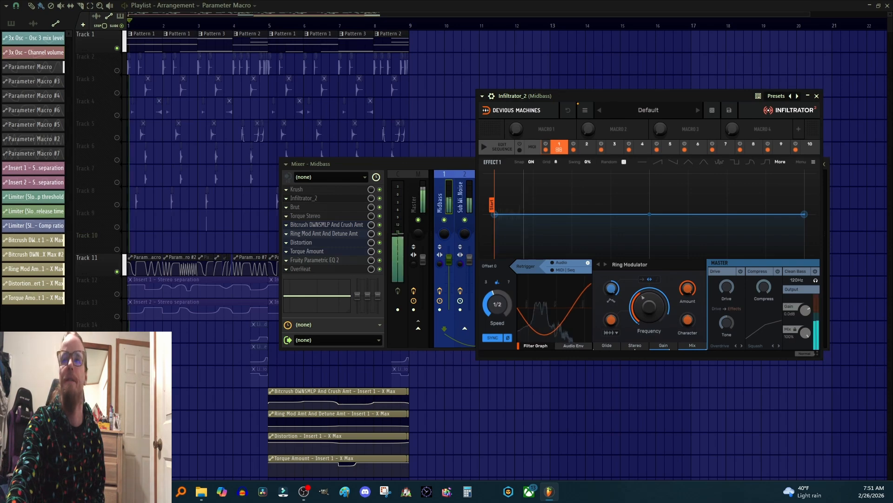
{"action": "mouse_move", "coordinate": [640, 302]}
{"action": "left_mouse_down"}
{"action": "mouse_move", "coordinate": [644, 313]}
{"action": "mouse_move", "coordinate": [645, 298]}
{"action": "left_mouse_up"}
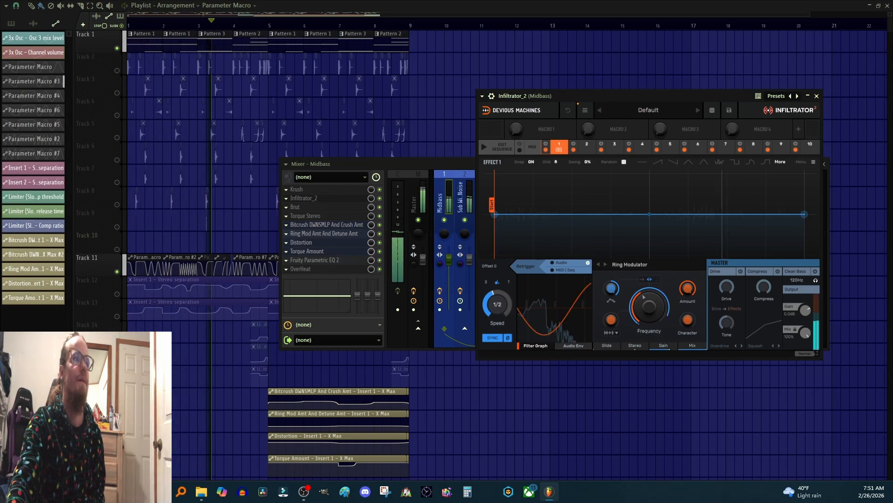
{"action": "key", "text": "space"}
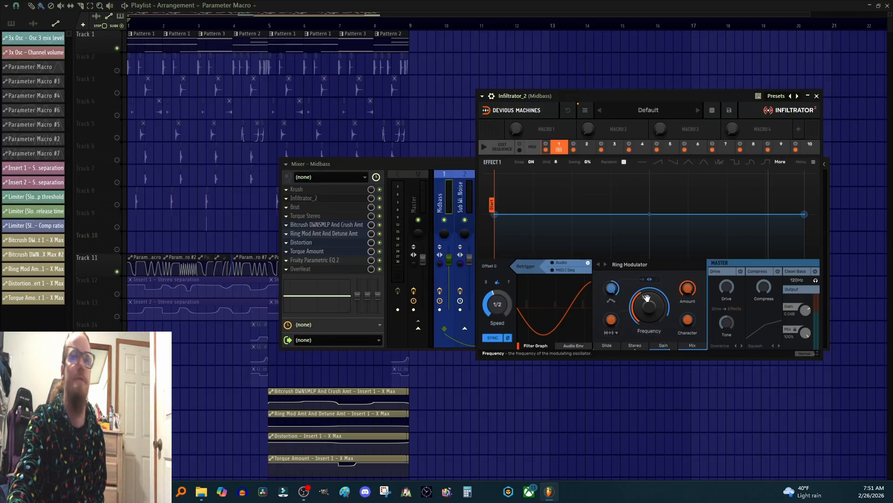
{"action": "left_click", "coordinate": [656, 307]}
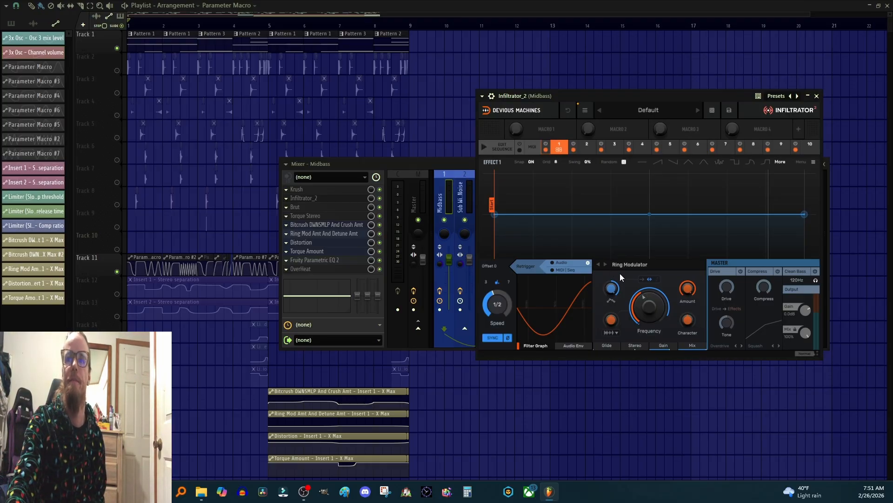
Step: Open the Ring Mod Amt And Detune Amt X-Y controller, reposition it, toggle its axis switch, and close it
{"action": "left_click", "coordinate": [316, 233]}
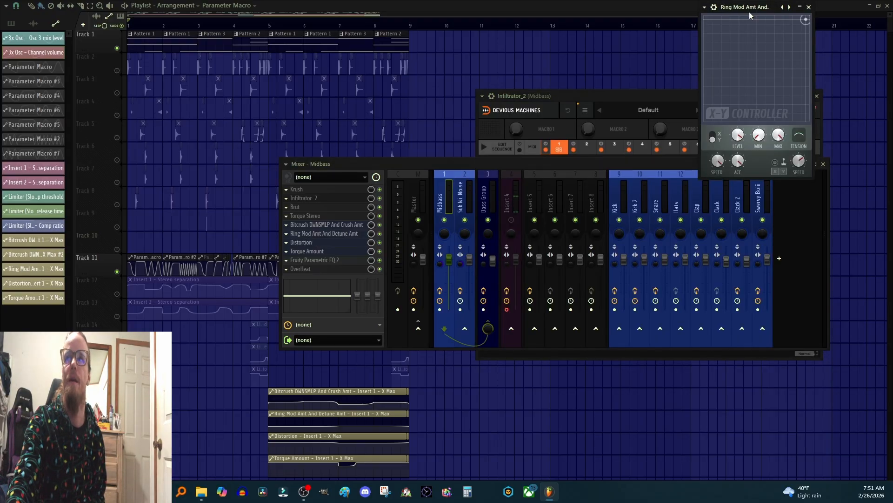
{"action": "left_click_drag", "start_coordinate": [746, 9], "coordinate": [641, 144]}
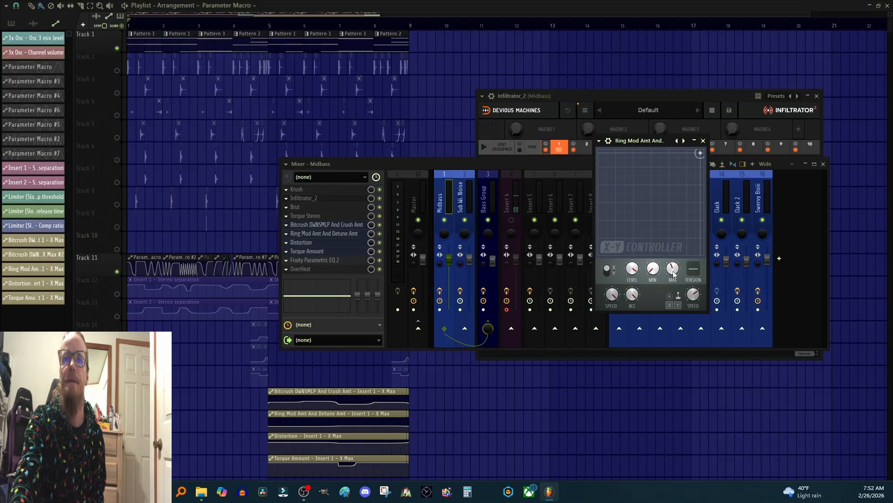
{"action": "left_click", "coordinate": [613, 272]}
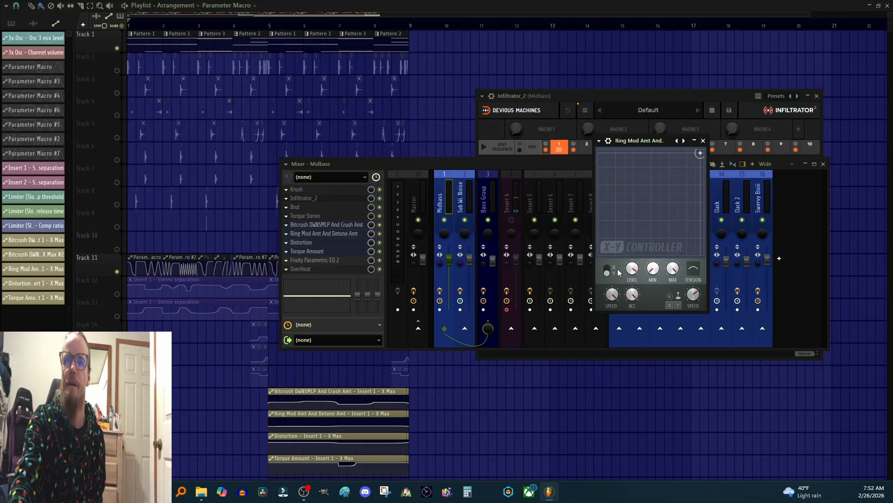
{"action": "left_click", "coordinate": [703, 140]}
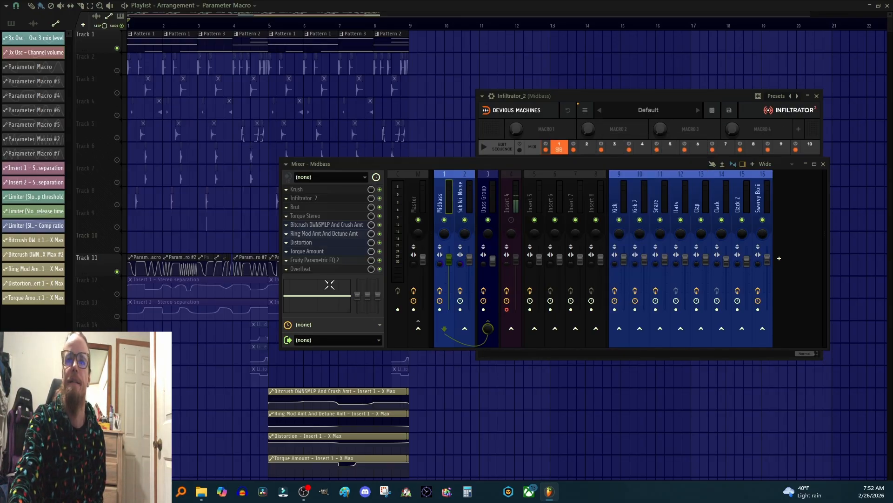
Step: Open the Distortion X-Y controller and the Brut plugin on Midbass, positioning both windows
{"action": "left_click", "coordinate": [308, 243]}
{"action": "left_click_drag", "start_coordinate": [758, 188], "coordinate": [573, 172]}
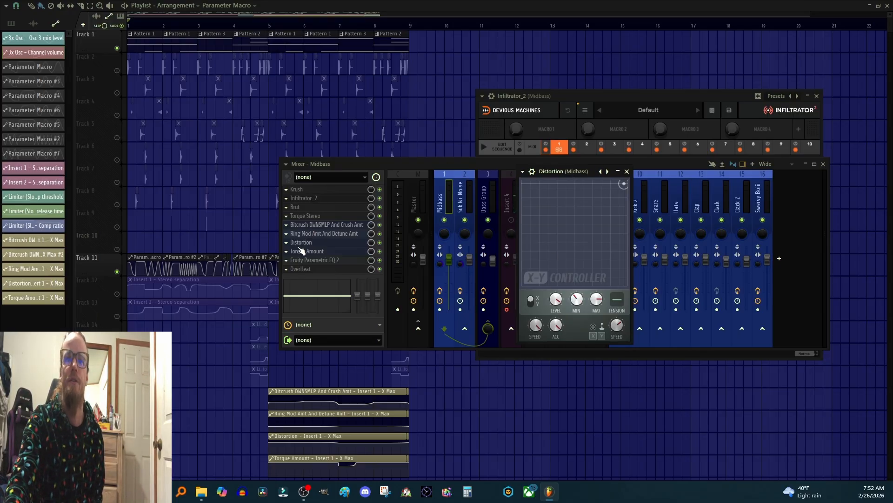
{"action": "left_click", "coordinate": [306, 209]}
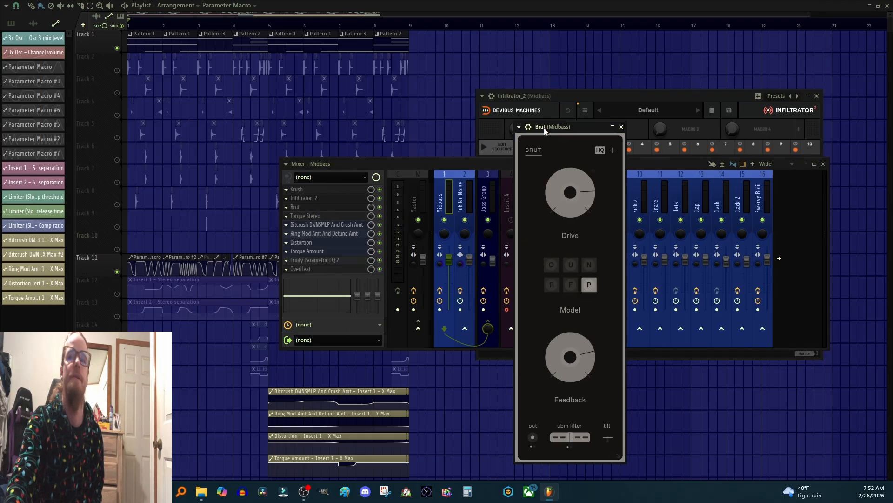
{"action": "left_click_drag", "start_coordinate": [543, 128], "coordinate": [542, 92]}
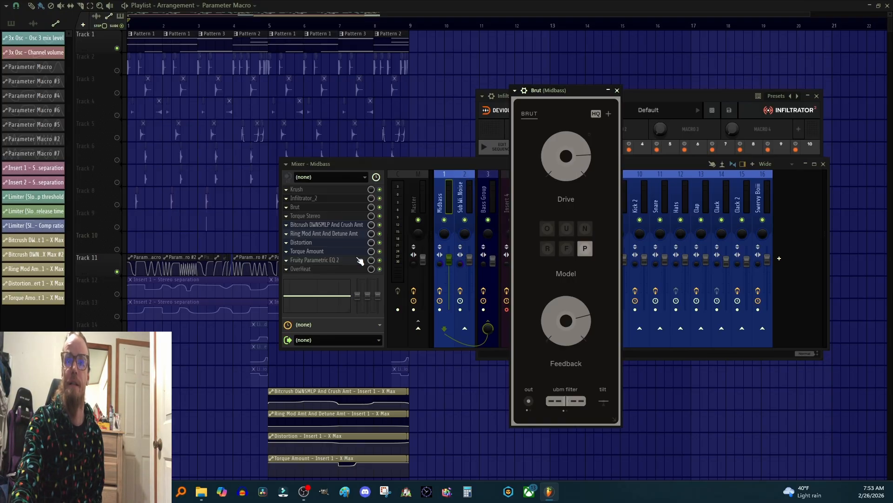
Step: Bring the Distortion controller forward, arrange it beside the Brut window, and start playback
{"action": "left_click", "coordinate": [308, 243]}
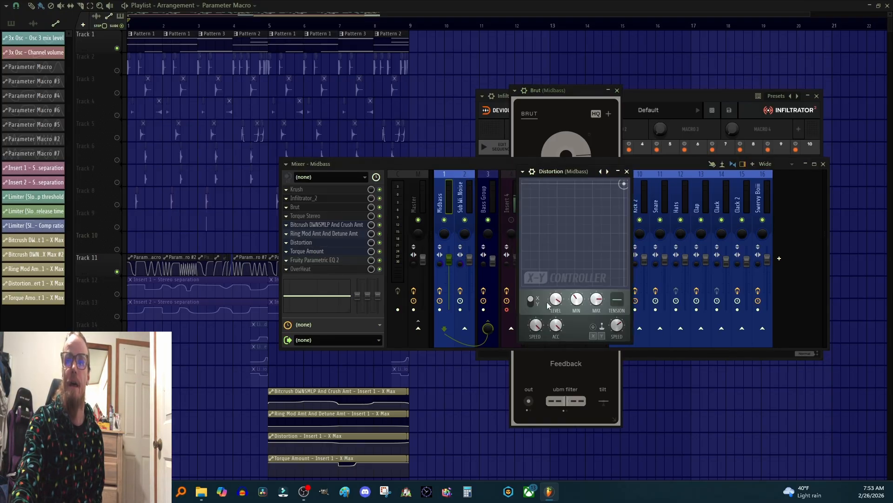
{"action": "left_click_drag", "start_coordinate": [574, 171], "coordinate": [703, 148]}
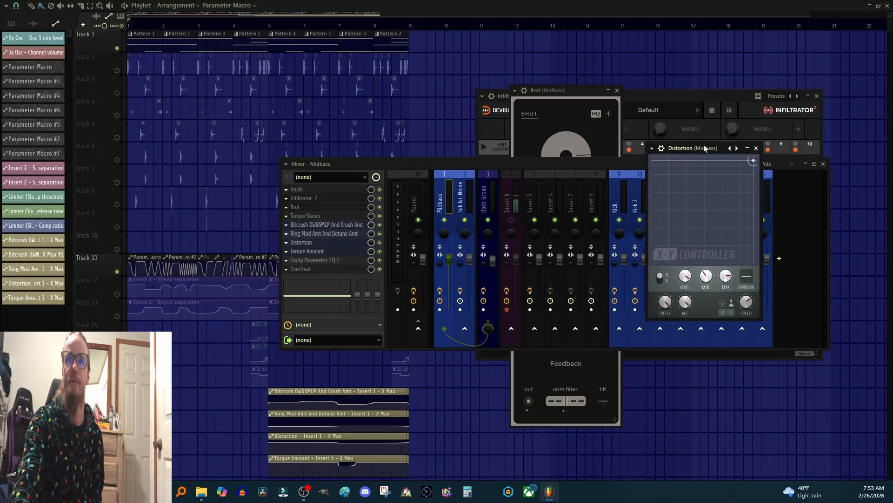
{"action": "left_click_drag", "start_coordinate": [573, 88], "coordinate": [461, 89]}
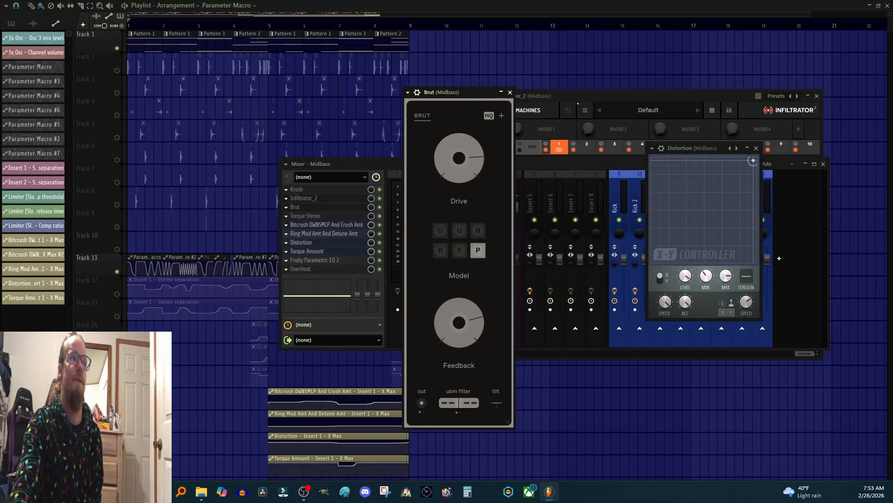
{"action": "key", "text": "space"}
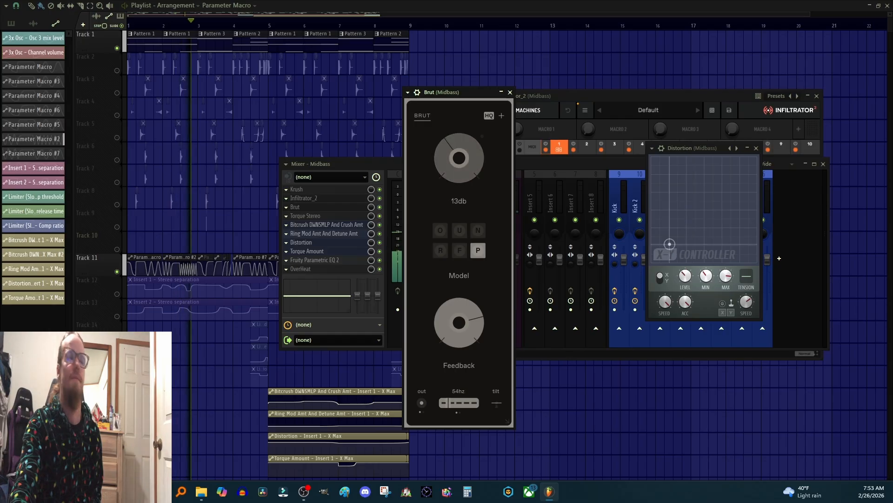
Step: Turn Brut's Feedback knob down while starting and stopping playback to hear the Distortion modulation
{"action": "key", "text": "space"}
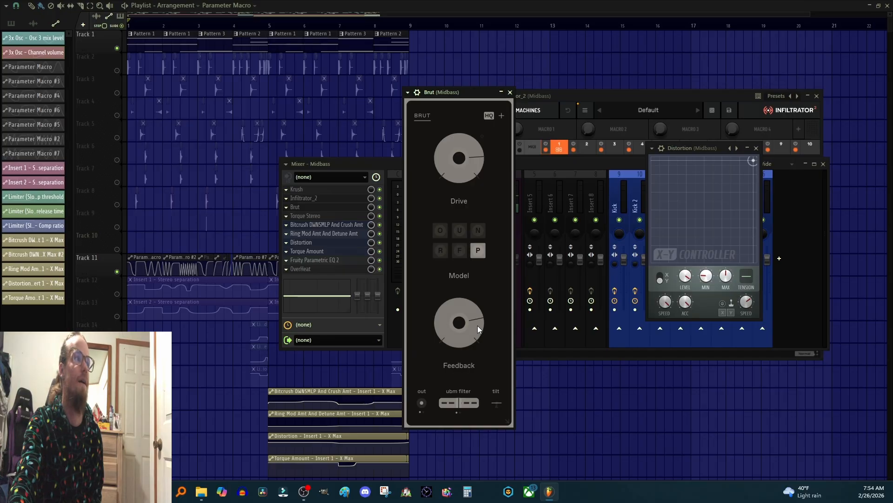
{"action": "mouse_move", "coordinate": [479, 325]}
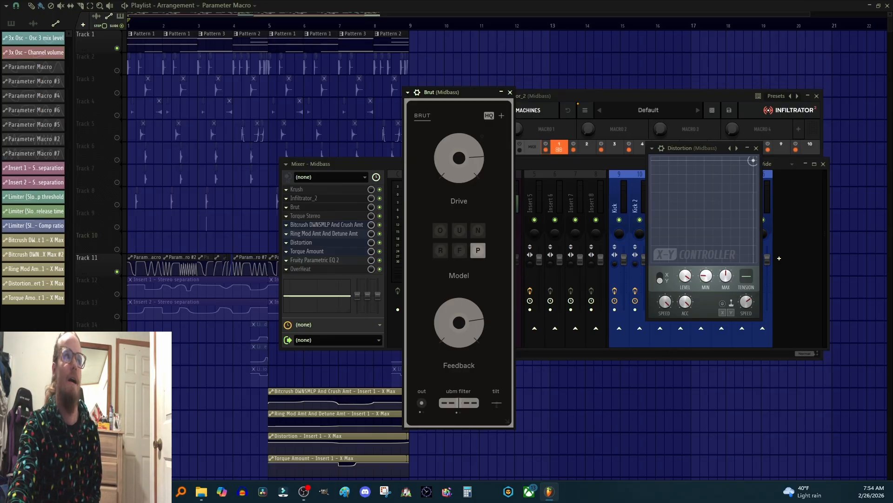
{"action": "key", "text": "space"}
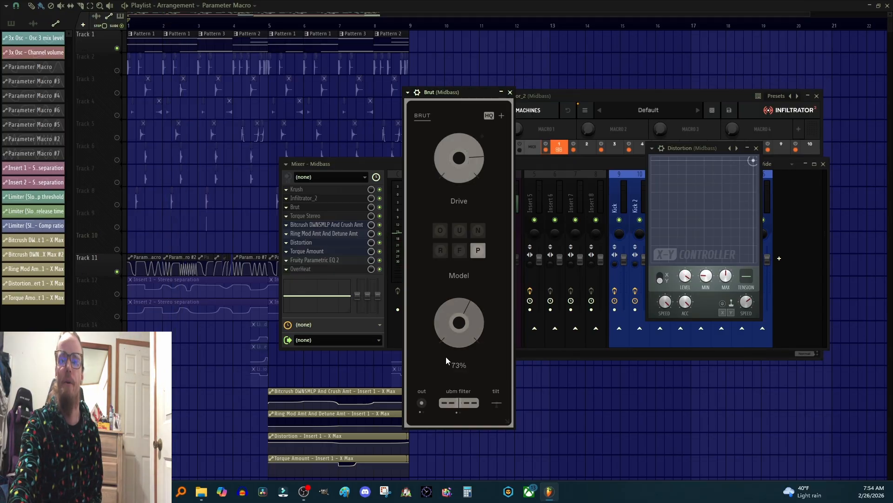
{"action": "left_click_drag", "start_coordinate": [453, 323], "coordinate": [454, 354]}
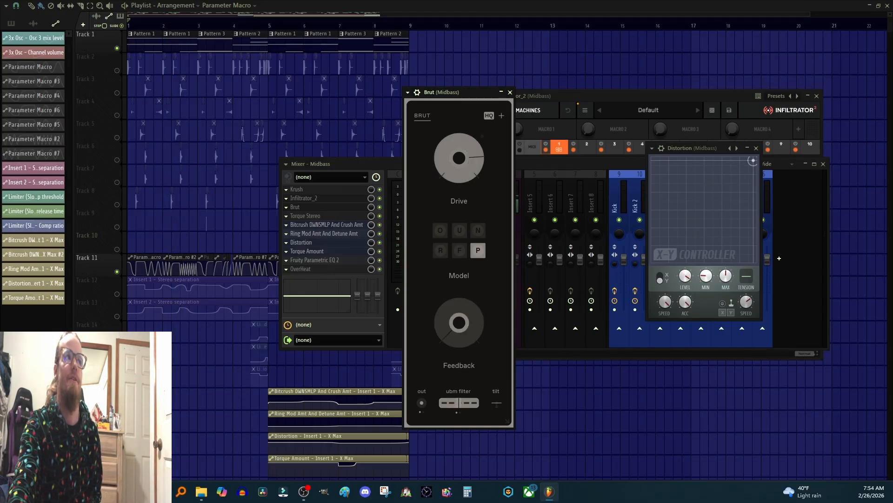
{"action": "key", "text": "space"}
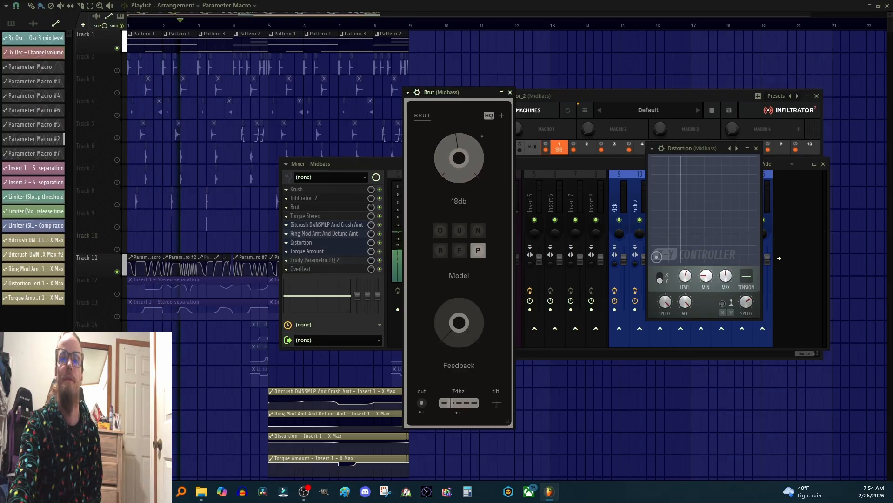
{"action": "key", "text": "space"}
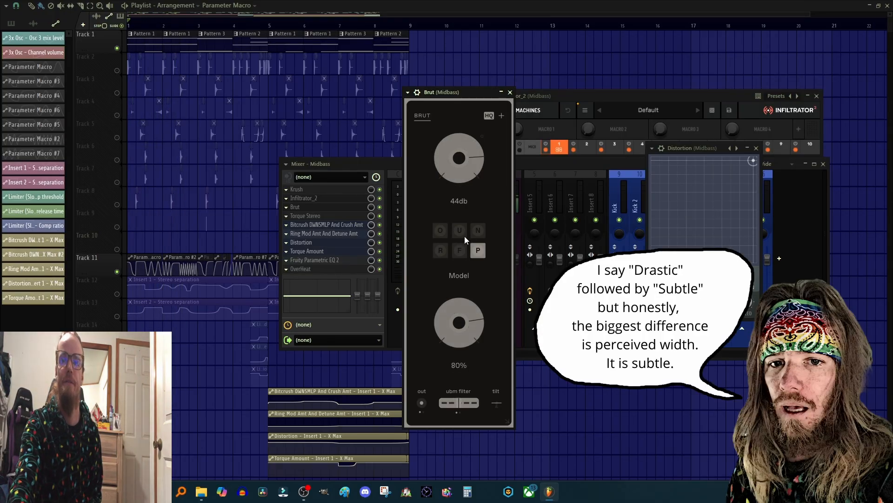
{"action": "key", "text": "space"}
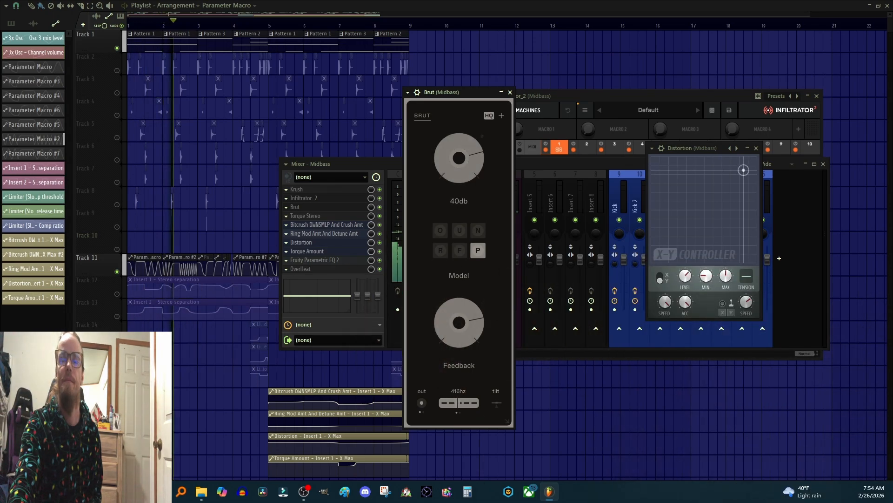
{"action": "key", "text": "space"}
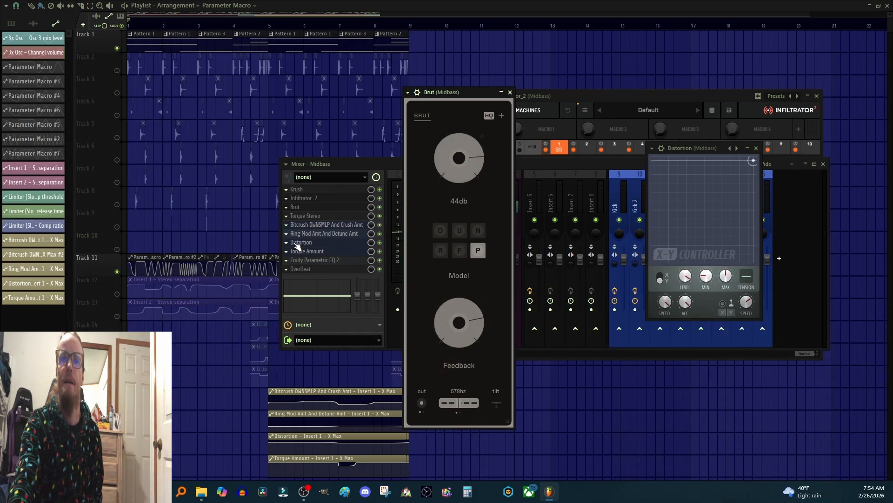
Step: Open Infiltrator_2 on Midbass, dismiss its welcome message, and activate its bypassed Mix module during playback
{"action": "left_click", "coordinate": [307, 198]}
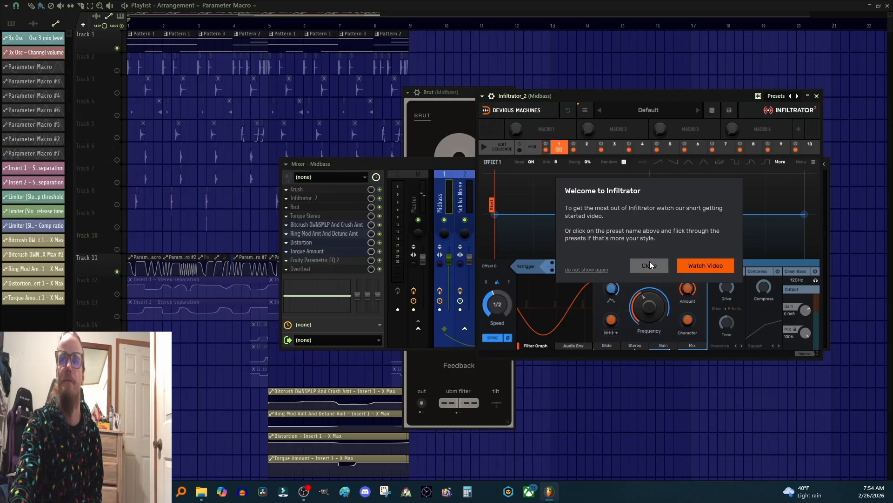
{"action": "left_click", "coordinate": [650, 261]}
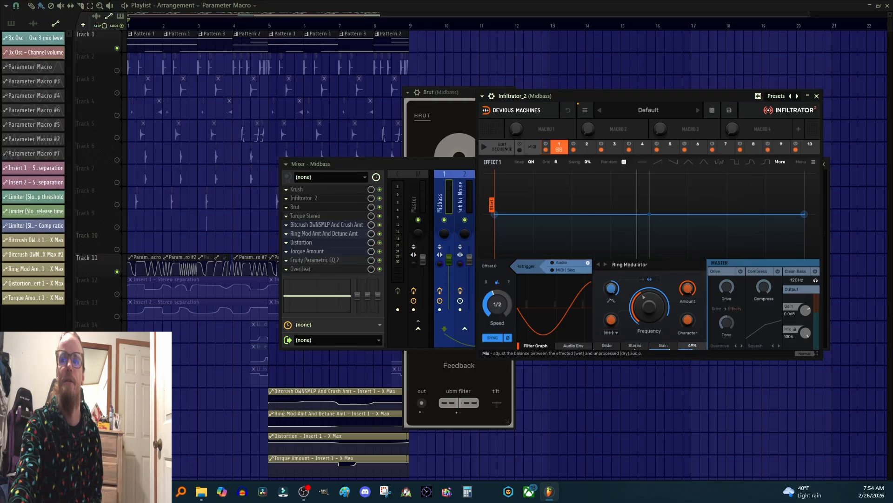
{"action": "key", "text": "space"}
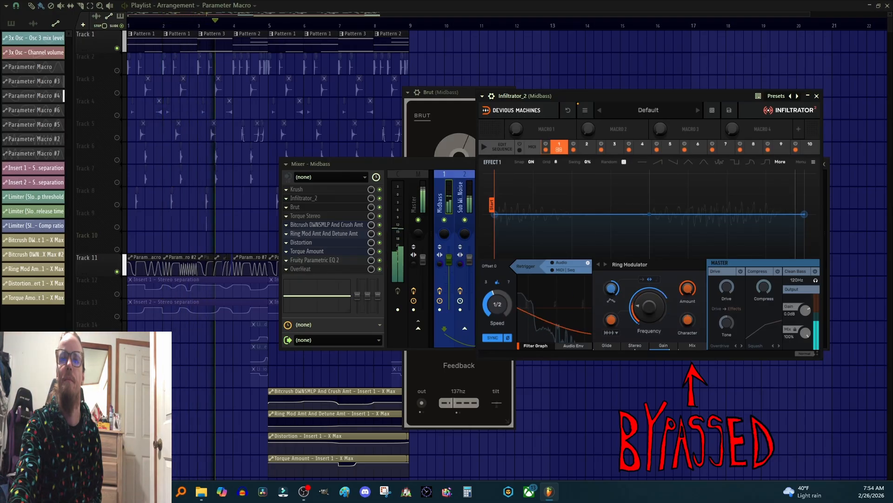
{"action": "key", "text": "space"}
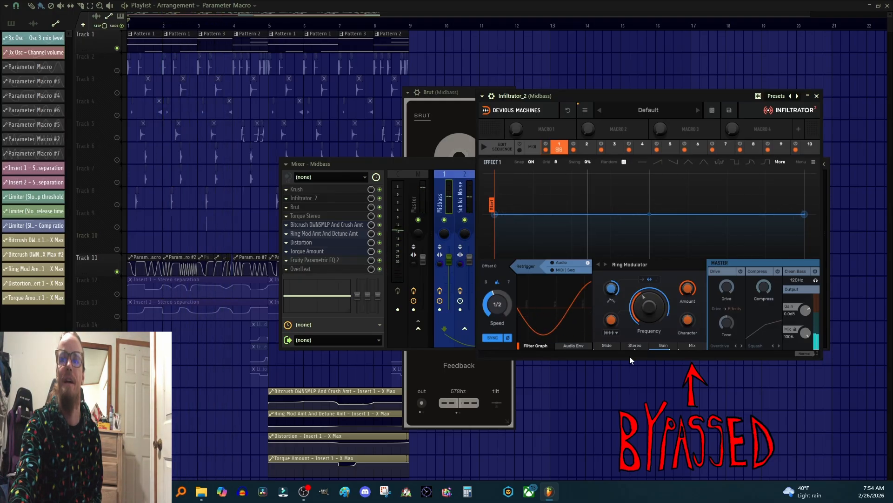
{"action": "left_click_drag", "start_coordinate": [692, 345], "coordinate": [692, 297]}
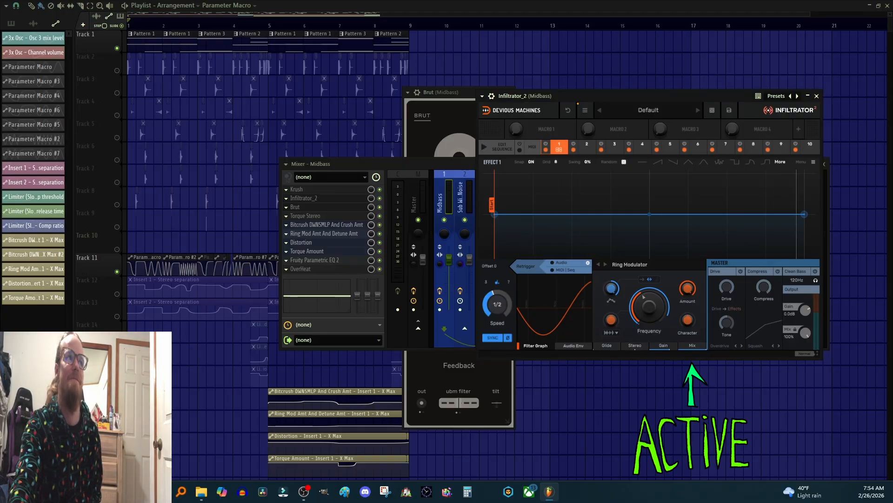
{"action": "key", "text": "space"}
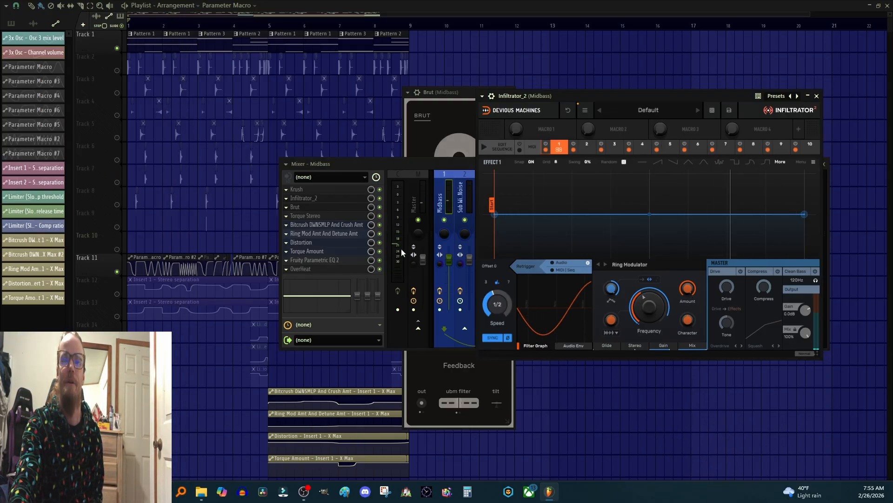
Step: Bring the Brut window forward, then open the Torque Stereo plugin on Midbass and move its window
{"action": "left_click", "coordinate": [297, 207]}
{"action": "left_click", "coordinate": [298, 207]}
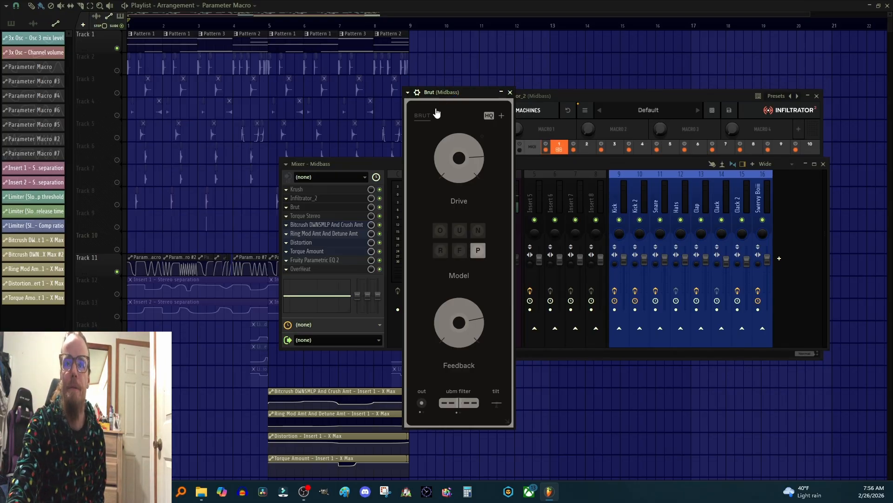
{"action": "left_click", "coordinate": [319, 253]}
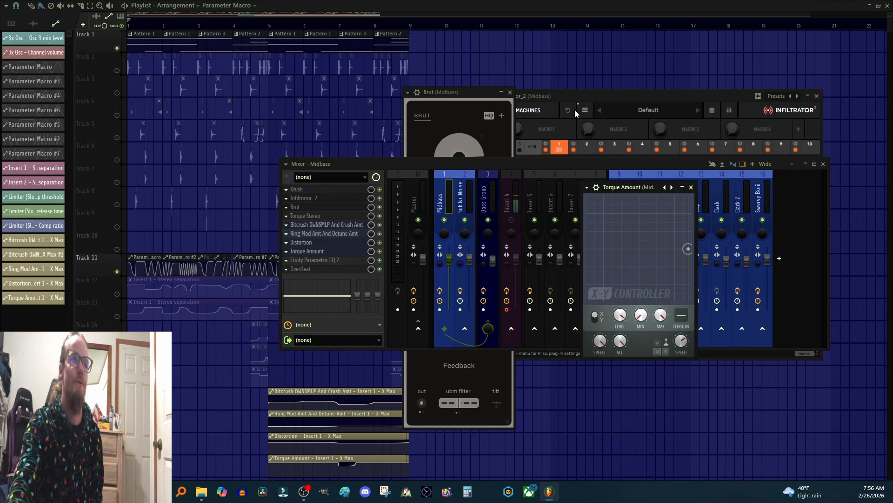
{"action": "left_click", "coordinate": [316, 215]}
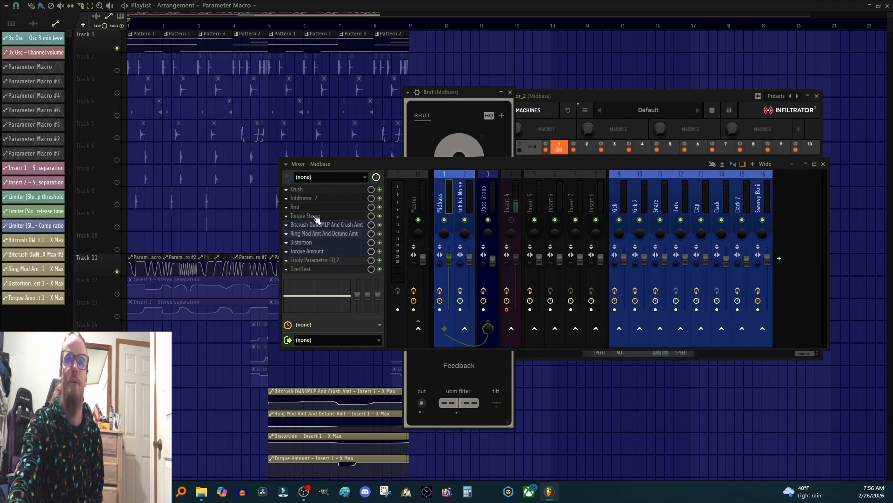
{"action": "left_click_drag", "start_coordinate": [641, 183], "coordinate": [585, 131]}
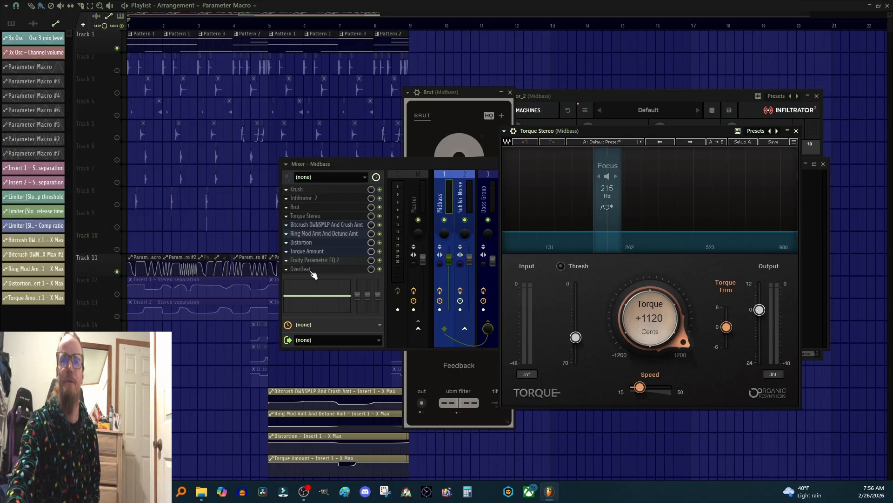
Step: Briefly open and close the Torque Amount X-Y controller, raise the Torque Stereo window, and play the project
{"action": "left_click", "coordinate": [310, 251]}
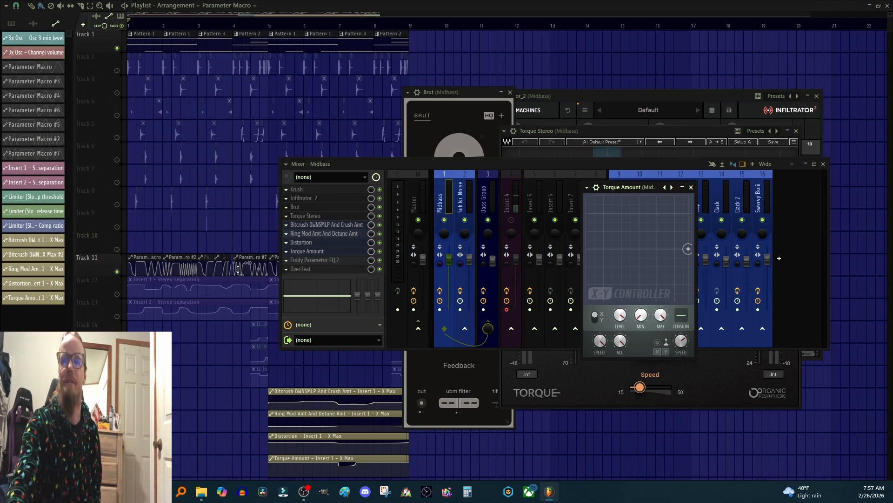
{"action": "left_click", "coordinate": [691, 187]}
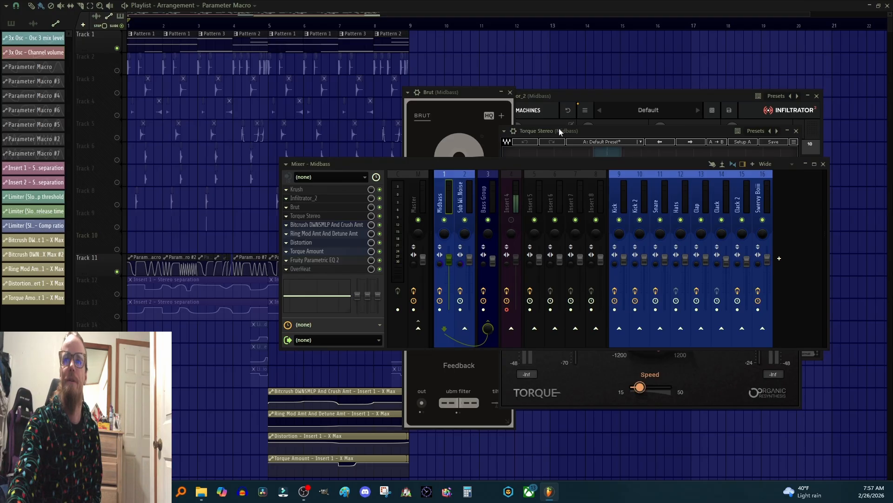
{"action": "left_click_drag", "start_coordinate": [559, 128], "coordinate": [551, 106]}
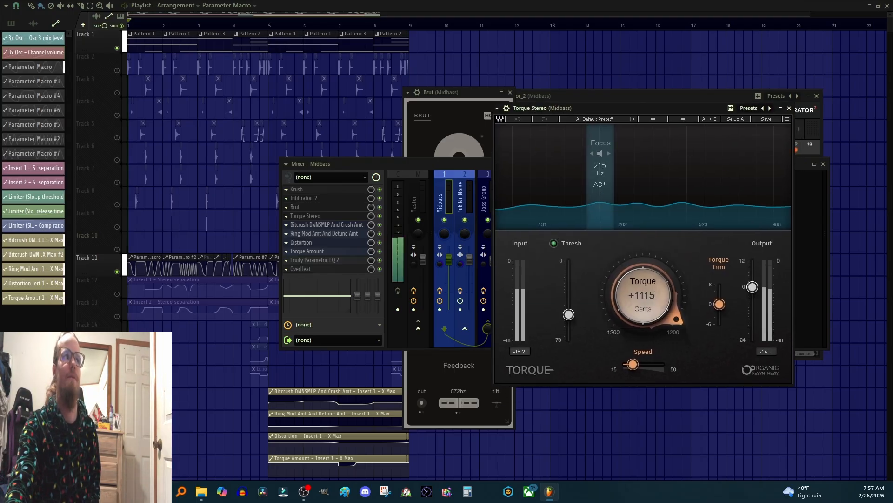
{"action": "key", "text": "space"}
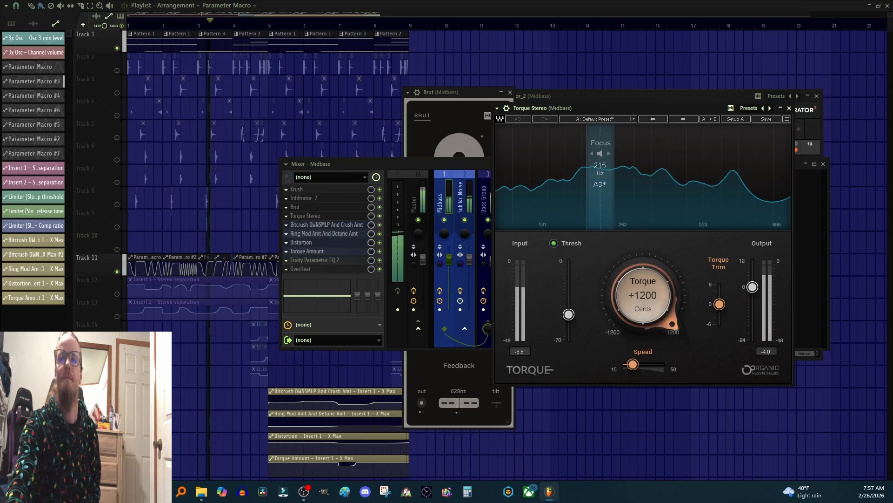
{"action": "key", "text": "space"}
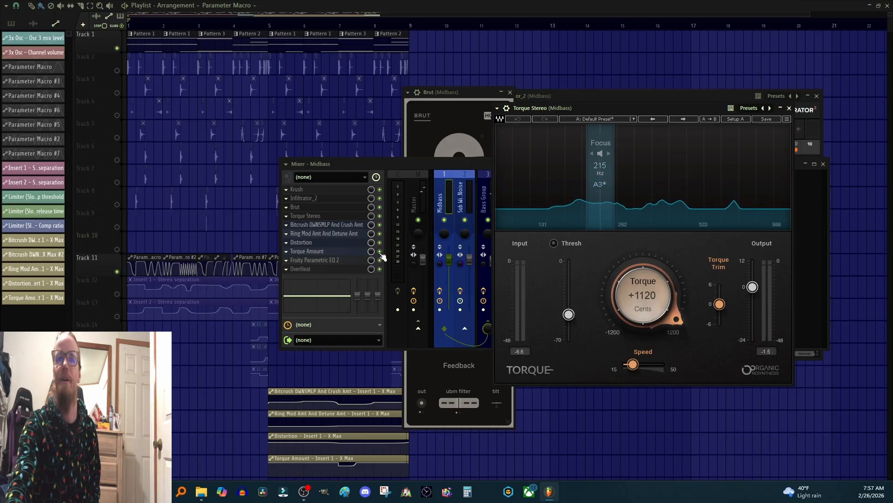
Step: Bypass the Torque Amount controller slot during playback, then re-enable it to compare
{"action": "left_click", "coordinate": [379, 252]}
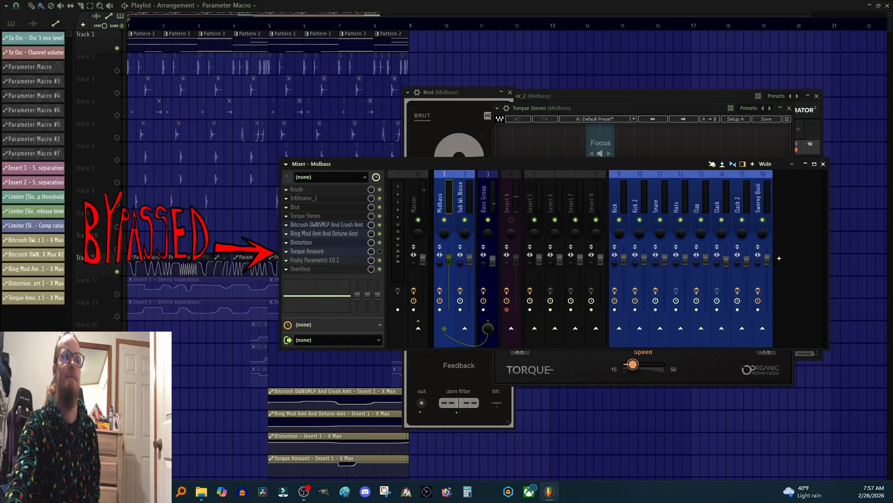
{"action": "key", "text": "space"}
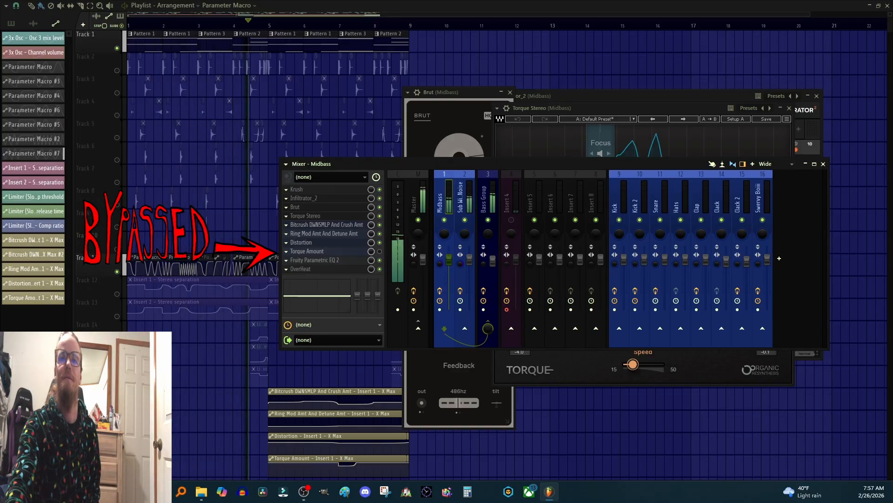
{"action": "key", "text": "space"}
{"action": "left_click", "coordinate": [380, 251]}
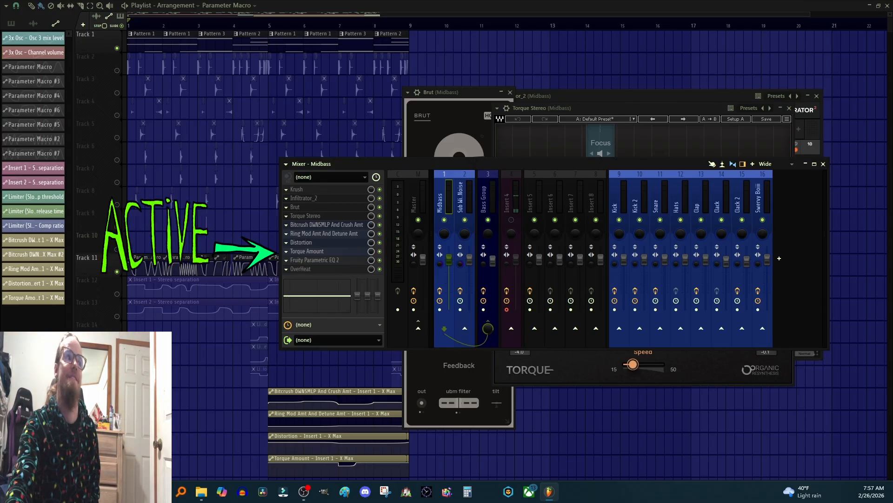
{"action": "key", "text": "space"}
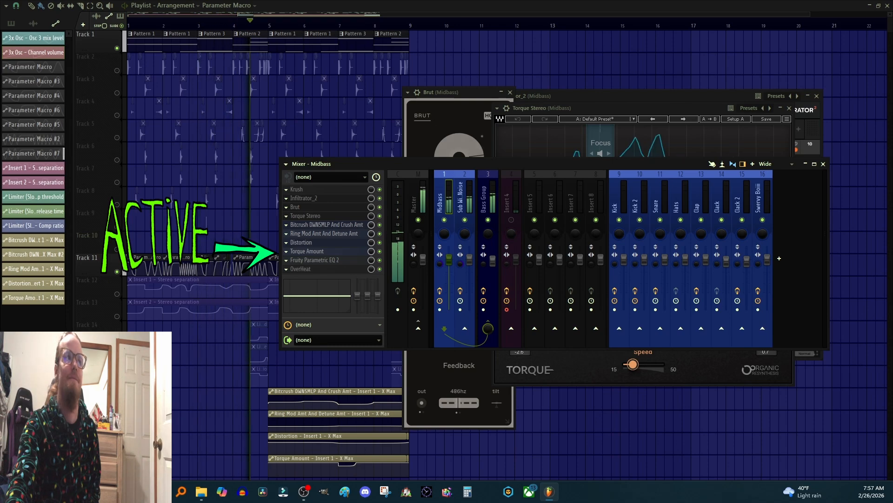
{"action": "key", "text": "space"}
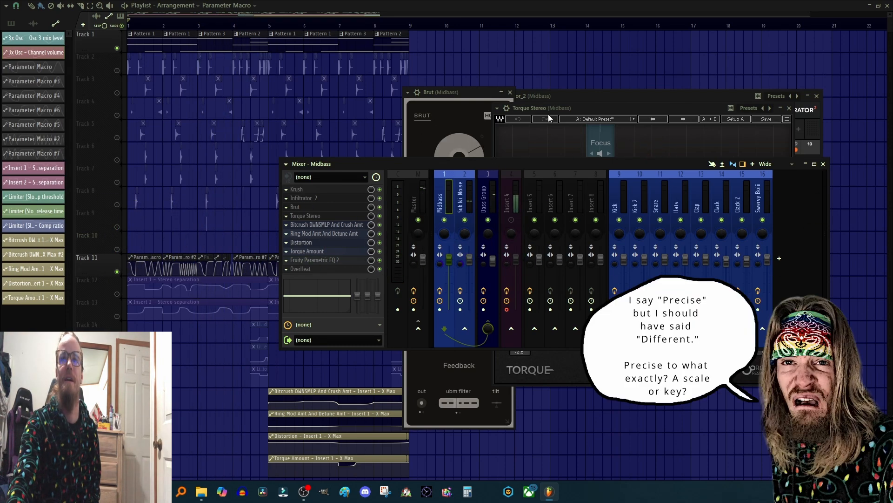
Step: Raise the Torque Stereo window, then open Fruity Parametric EQ 2 on Midbass and reposition it
{"action": "left_click_drag", "start_coordinate": [548, 105], "coordinate": [551, 86]}
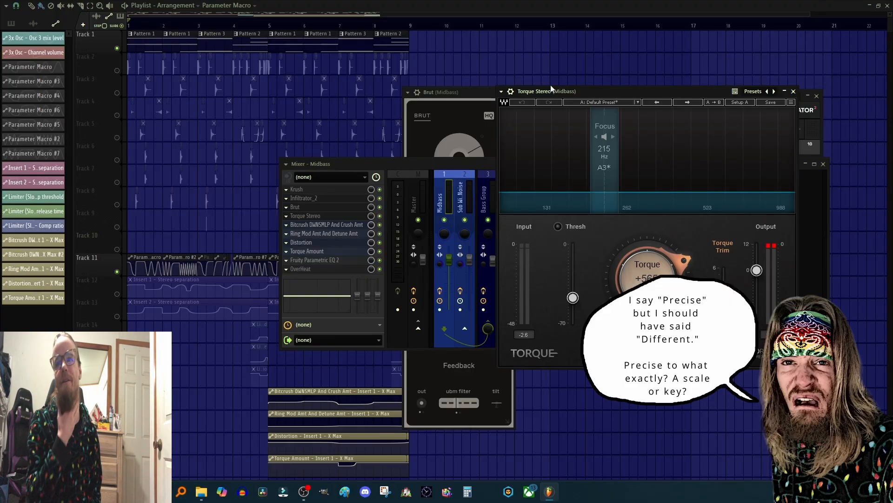
{"action": "left_click", "coordinate": [314, 260]}
{"action": "left_click_drag", "start_coordinate": [312, 177], "coordinate": [465, 111]}
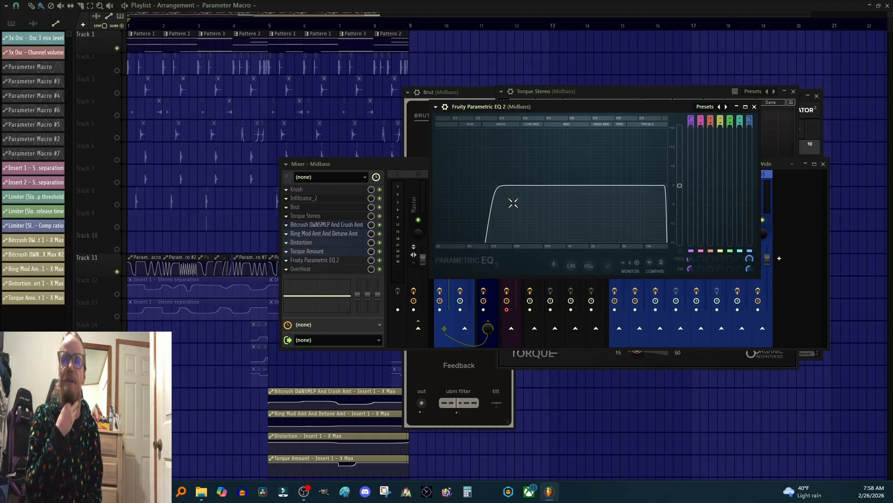
Step: Select the Sub With White Noise mixer channel and open its Fruity Parametric EQ 2
{"action": "left_click", "coordinate": [412, 164]}
{"action": "left_click", "coordinate": [460, 191]}
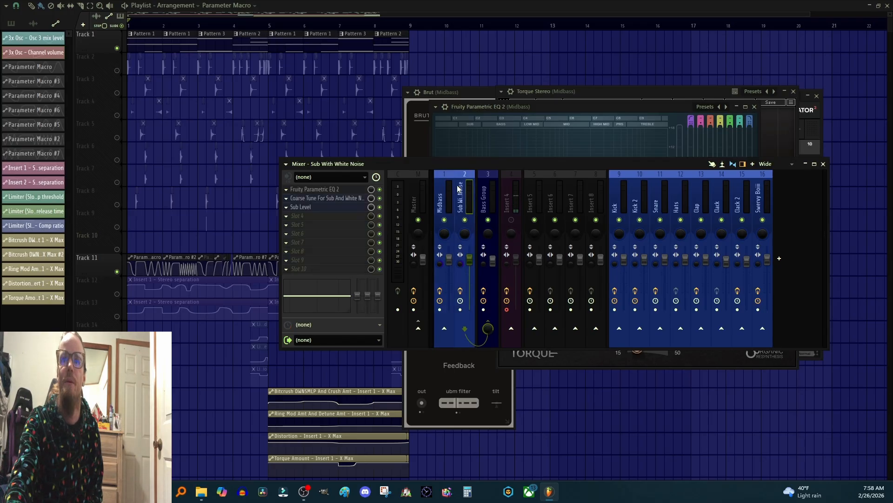
{"action": "left_click", "coordinate": [329, 189]}
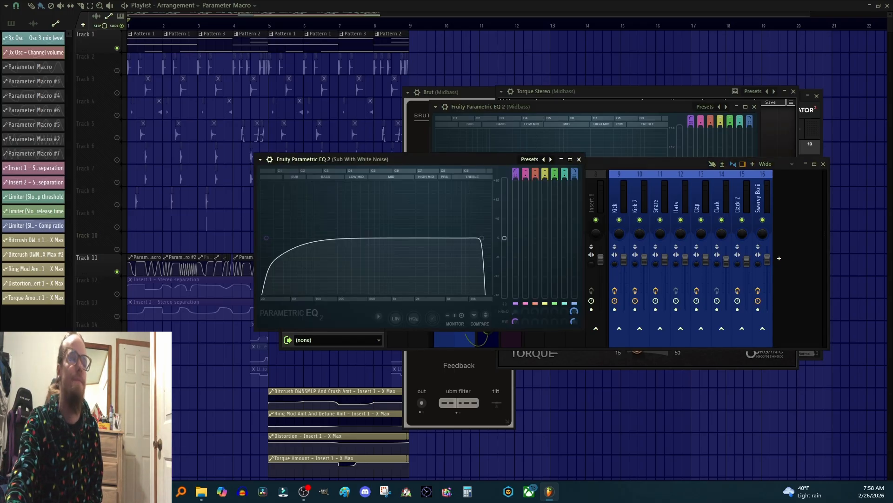
{"action": "key", "text": "space"}
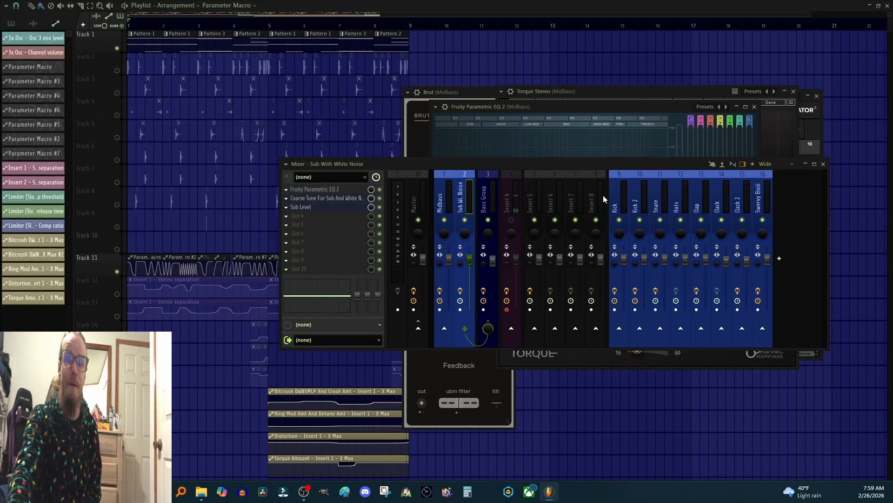
Step: Return to the Midbass mixer channel and bring its Fruity Parametric EQ 2 window forward
{"action": "left_click", "coordinate": [443, 239]}
{"action": "double_click", "coordinate": [330, 260]}
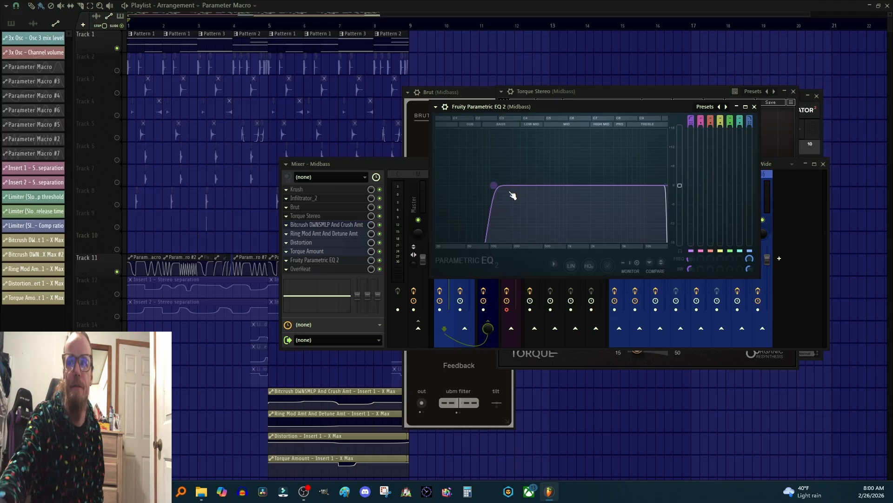
{"action": "left_click", "coordinate": [307, 275]}
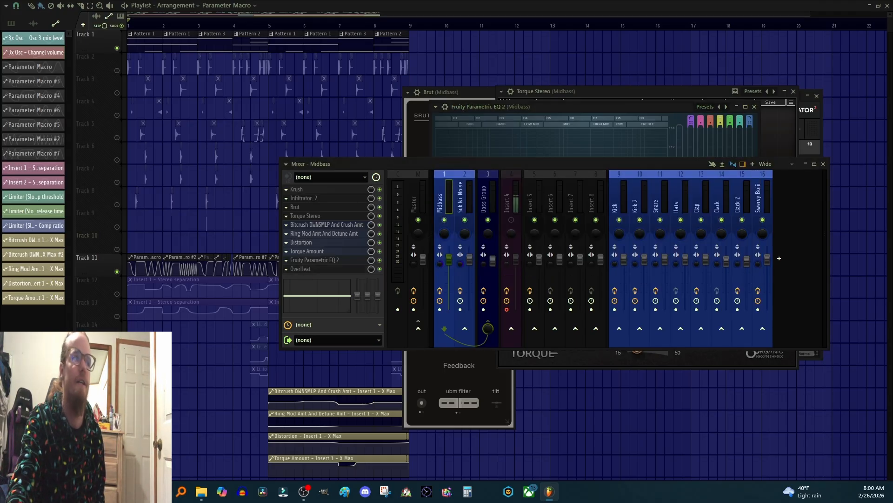
Step: Open the OverHeat plugin on the Midbass channel, reposition its window, and play the song briefly
{"action": "left_click", "coordinate": [300, 268]}
{"action": "left_click_drag", "start_coordinate": [526, 109], "coordinate": [517, 91]}
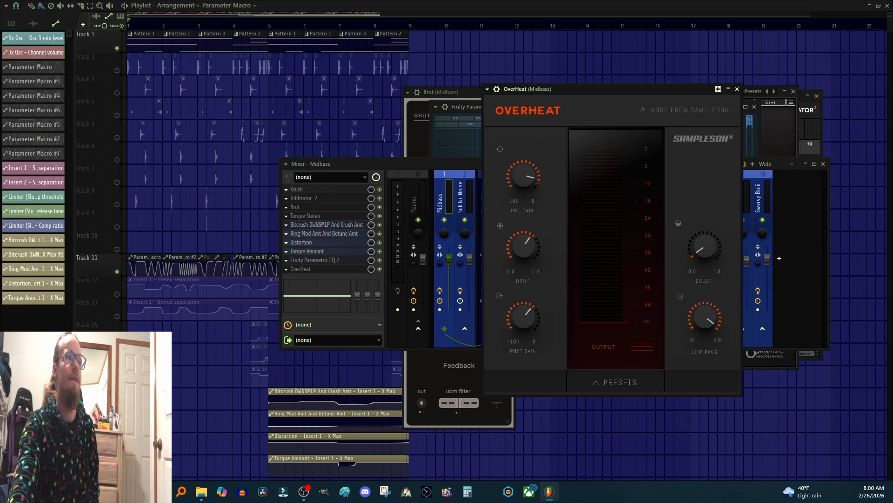
{"action": "key", "text": "space"}
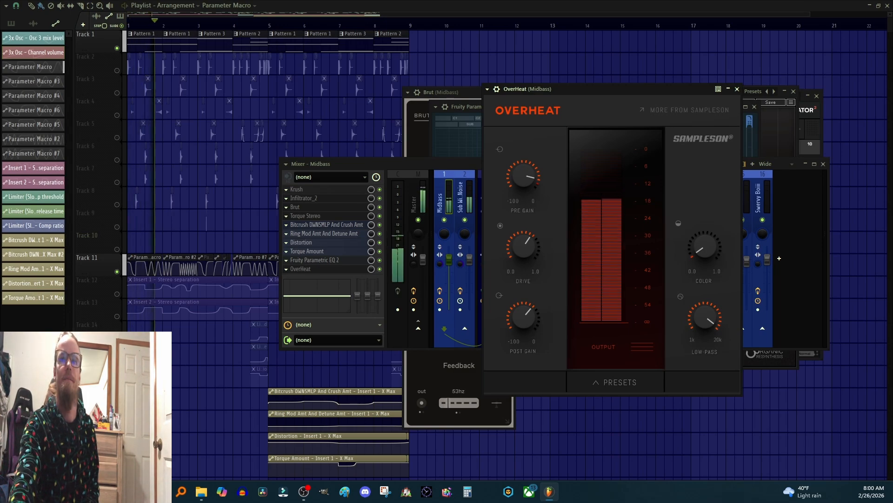
{"action": "key", "text": "space"}
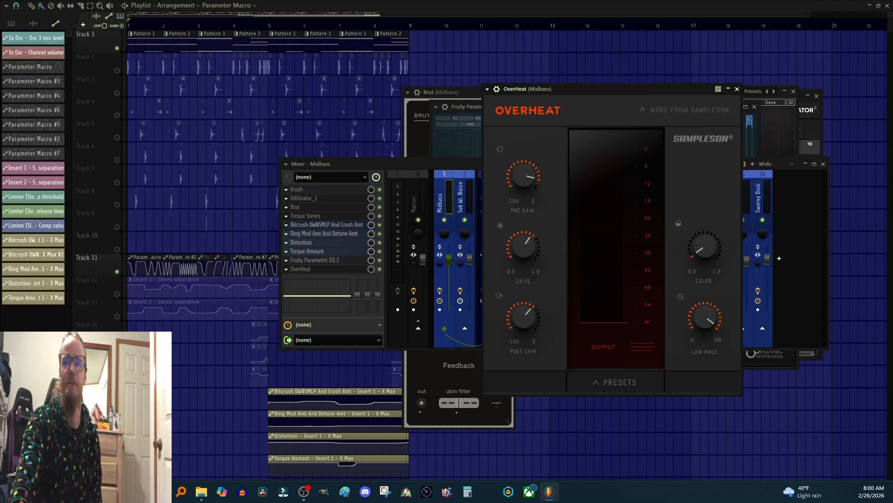
Step: Bypass the OverHeat slot during playback, then re-enable it to compare the sound
{"action": "left_click", "coordinate": [380, 269]}
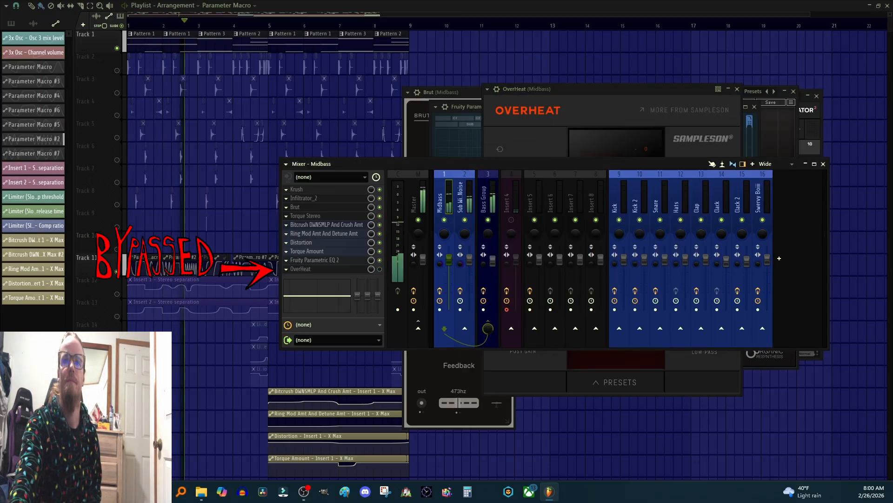
{"action": "key", "text": "space"}
{"action": "left_click", "coordinate": [379, 269]}
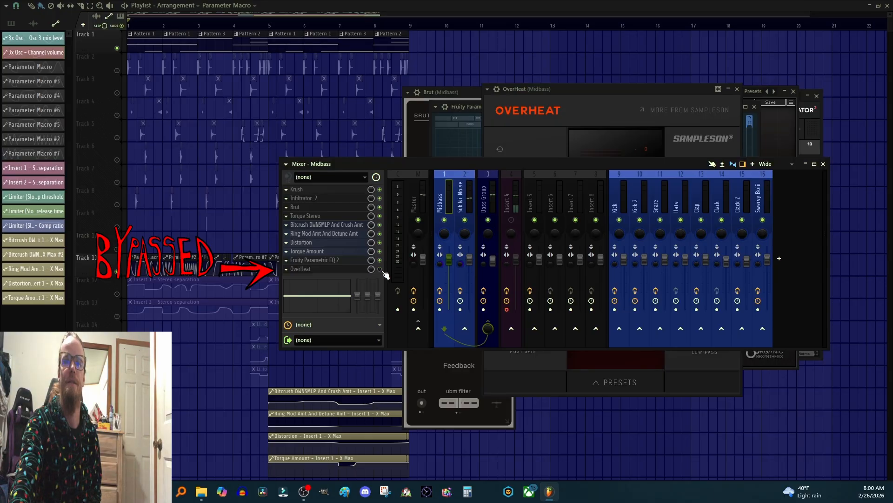
{"action": "key", "text": "space"}
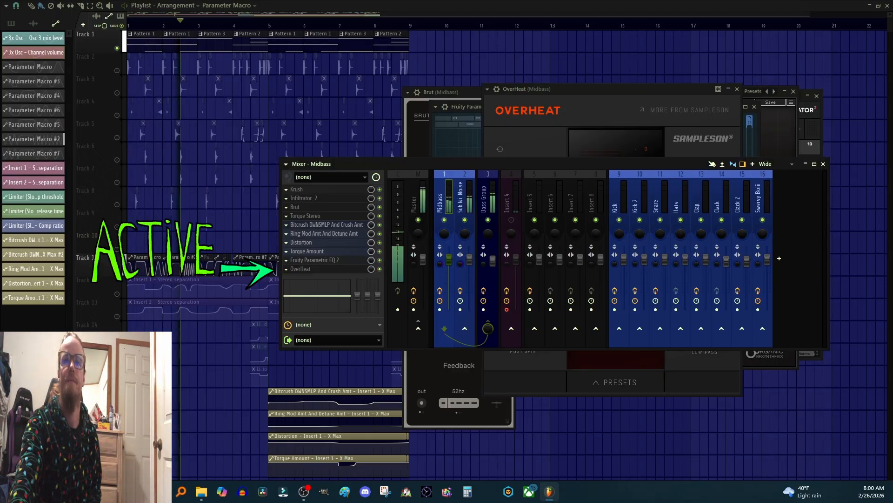
{"action": "key", "text": "space"}
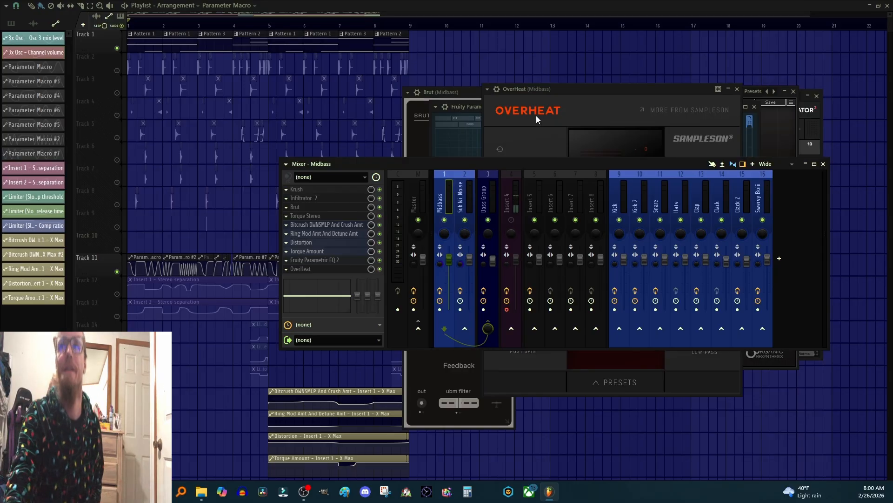
Step: Move the OverHeat window up and step through the Midbass, Bass Group and Sub With White Noise mixer channels
{"action": "left_click_drag", "start_coordinate": [581, 91], "coordinate": [582, 75]}
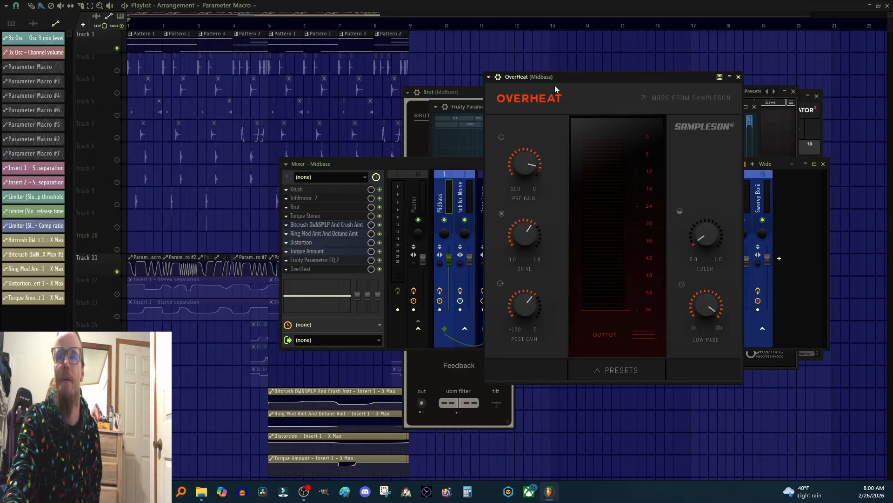
{"action": "left_click", "coordinate": [444, 195]}
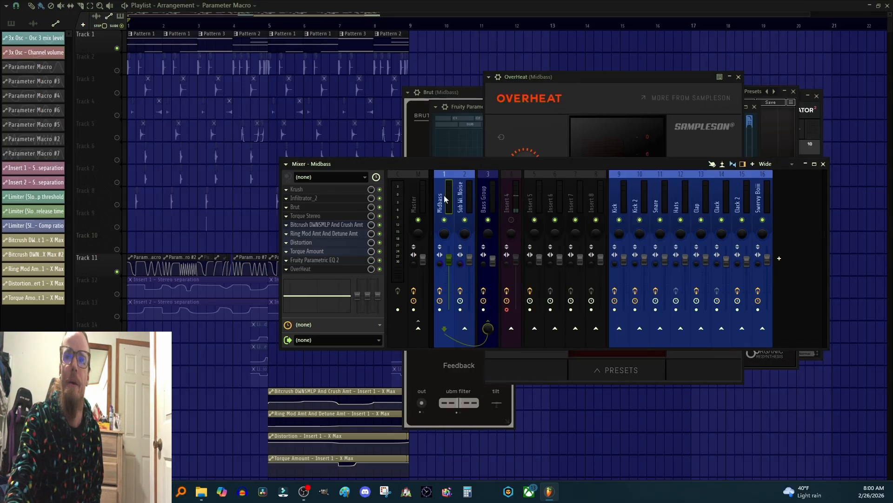
{"action": "left_click", "coordinate": [493, 201]}
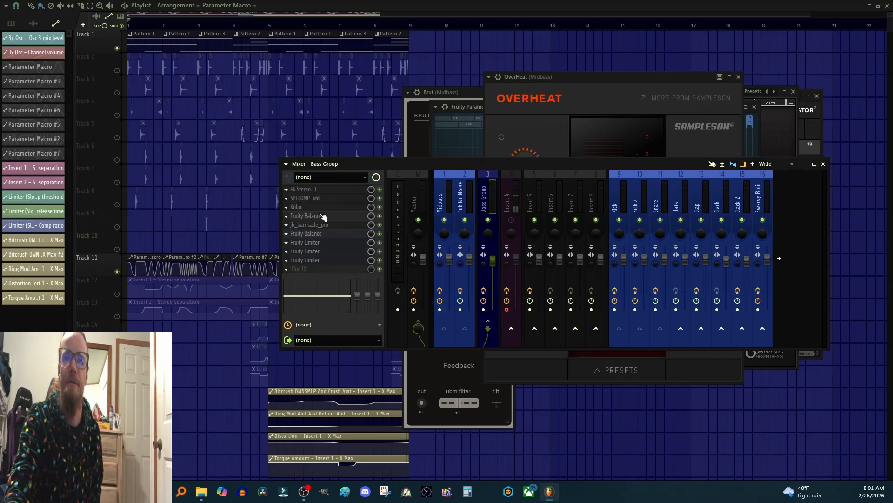
{"action": "left_click", "coordinate": [465, 199]}
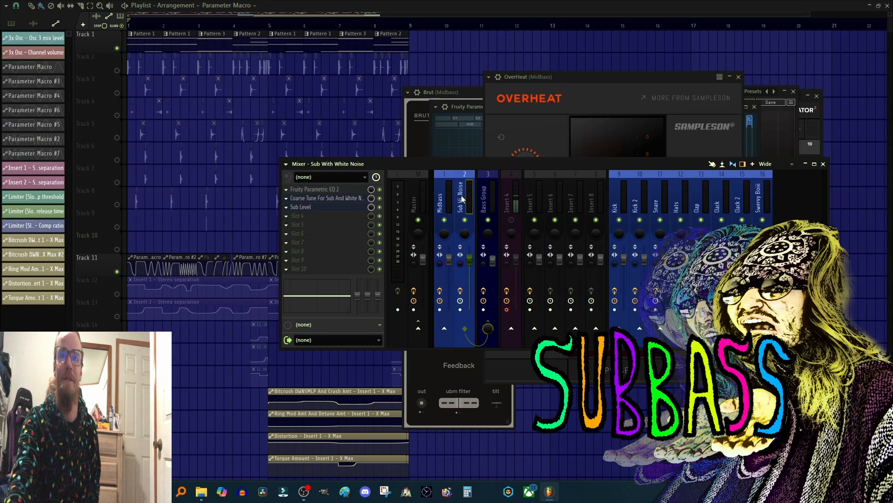
Step: Open the Sub W White Noise 3x Osc and review the remote control link of oscillator 3's level knob
{"action": "key", "text": "F6"}
{"action": "left_click", "coordinate": [628, 245]}
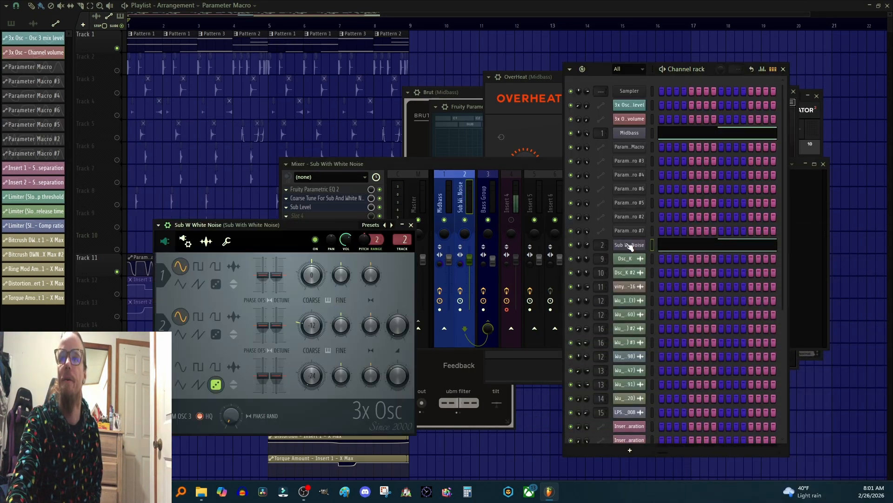
{"action": "left_click", "coordinate": [783, 69]}
{"action": "left_click_drag", "start_coordinate": [217, 228], "coordinate": [276, 197]}
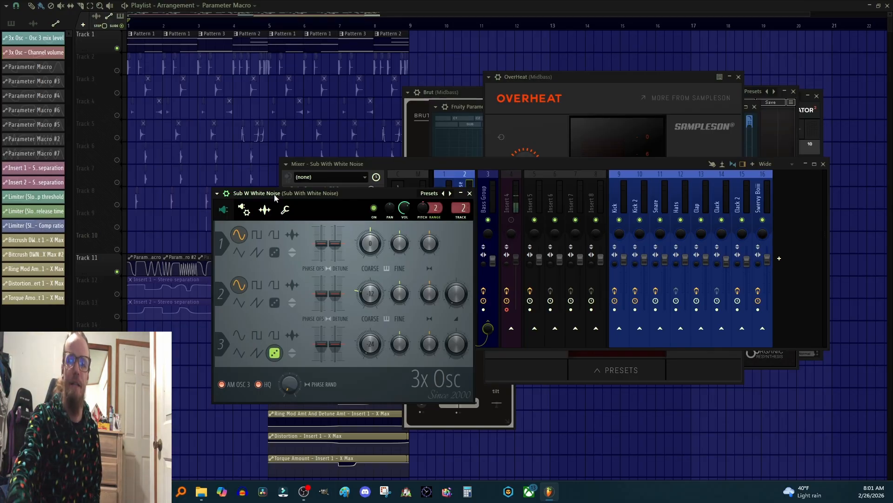
{"action": "right_click", "coordinate": [459, 350]}
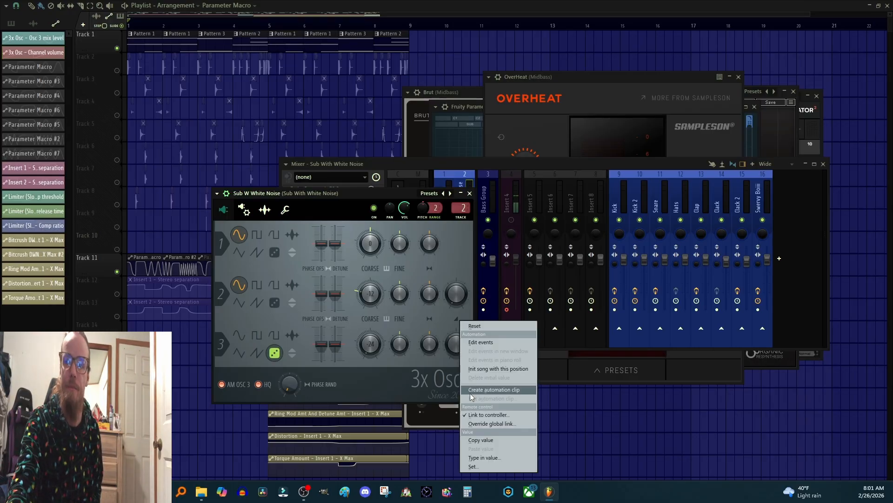
{"action": "left_click", "coordinate": [484, 415]}
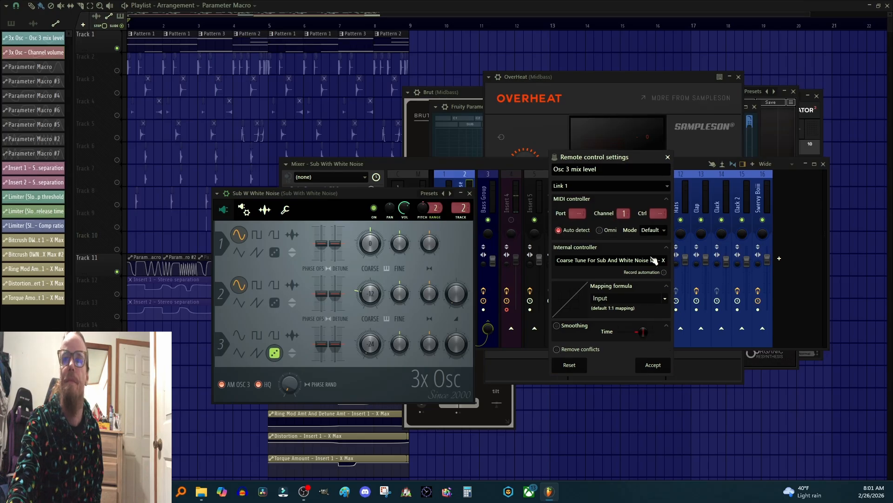
{"action": "left_click", "coordinate": [666, 259]}
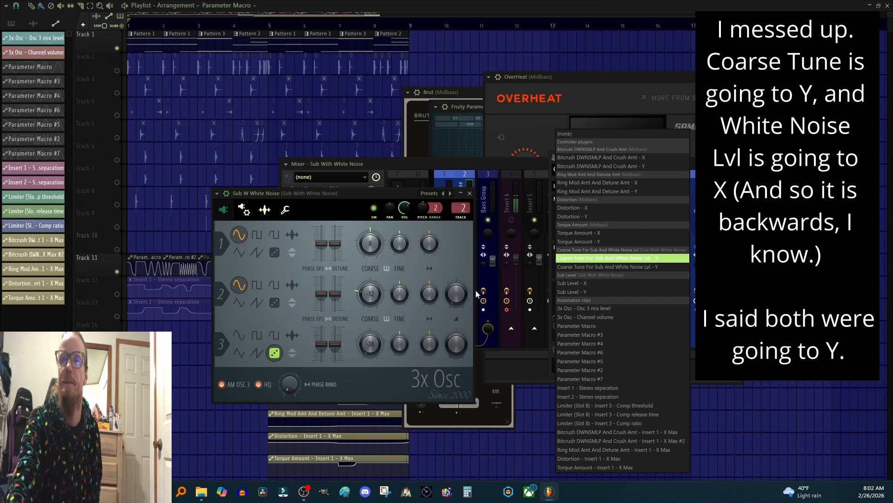
{"action": "left_click", "coordinate": [356, 197]}
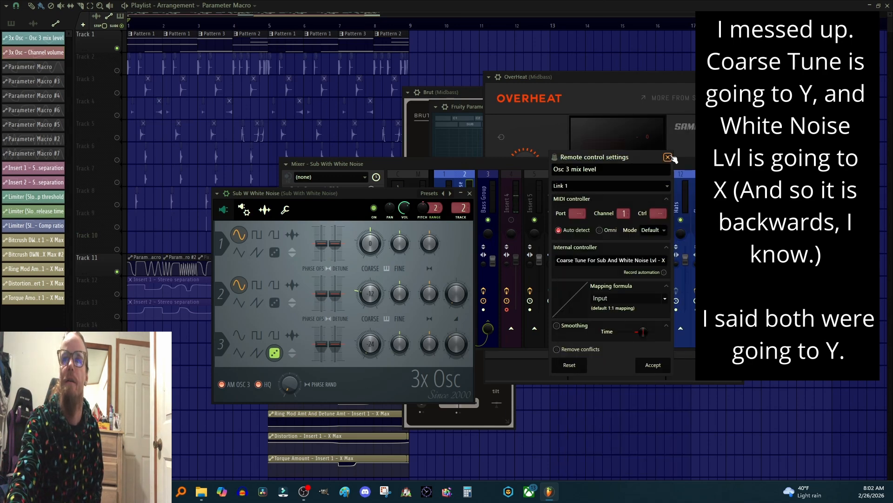
{"action": "left_click", "coordinate": [670, 158]}
Step: Close the 3x Osc, open the Coarse Tune X-Y controller on Sub With White Noise and play it back
{"action": "left_click", "coordinate": [470, 193]}
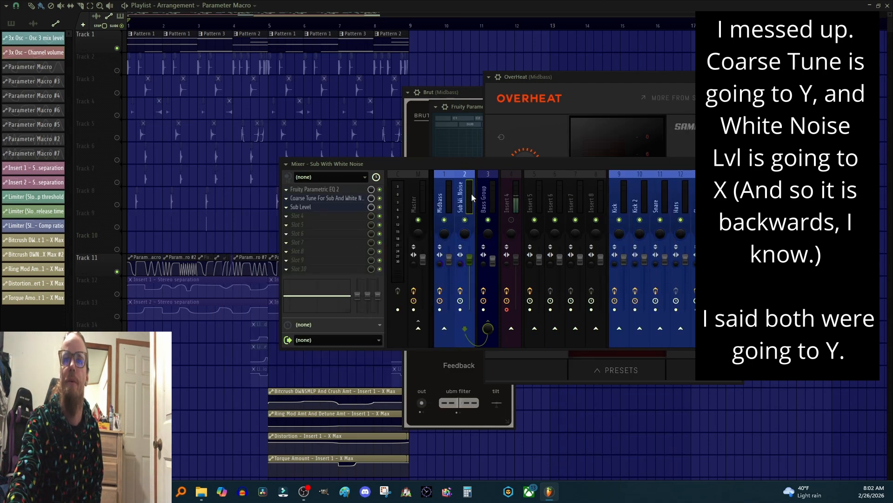
{"action": "left_click", "coordinate": [320, 199]}
{"action": "left_click_drag", "start_coordinate": [641, 317], "coordinate": [631, 137]}
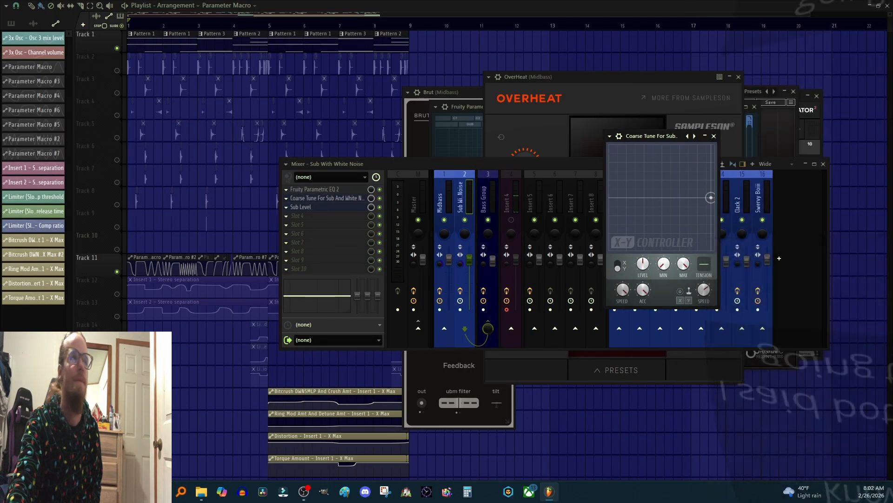
{"action": "key", "text": "space"}
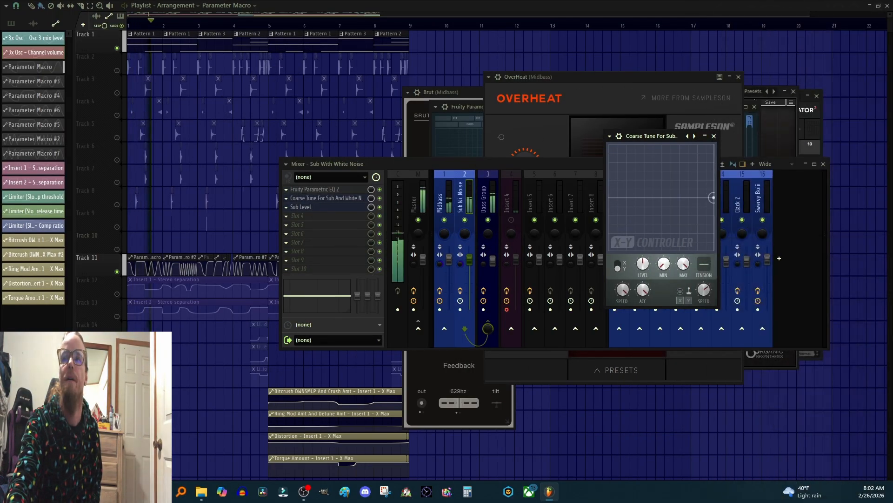
{"action": "key", "text": "space"}
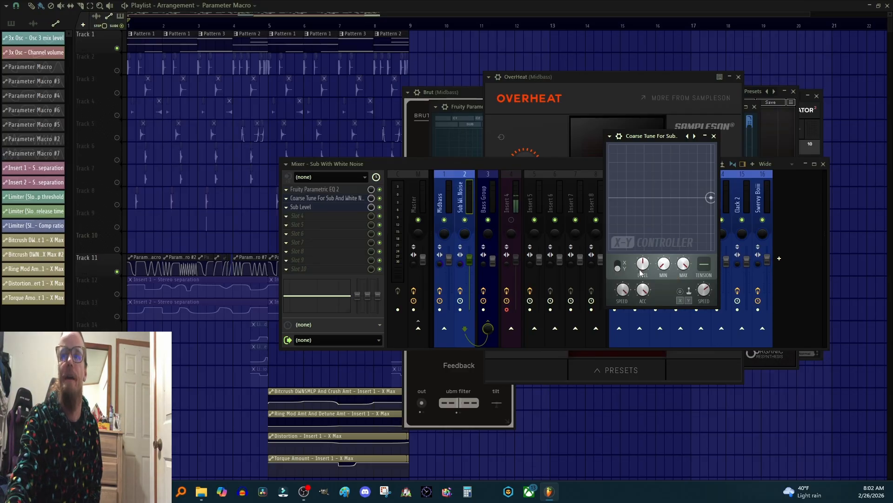
{"action": "left_click", "coordinate": [618, 267]}
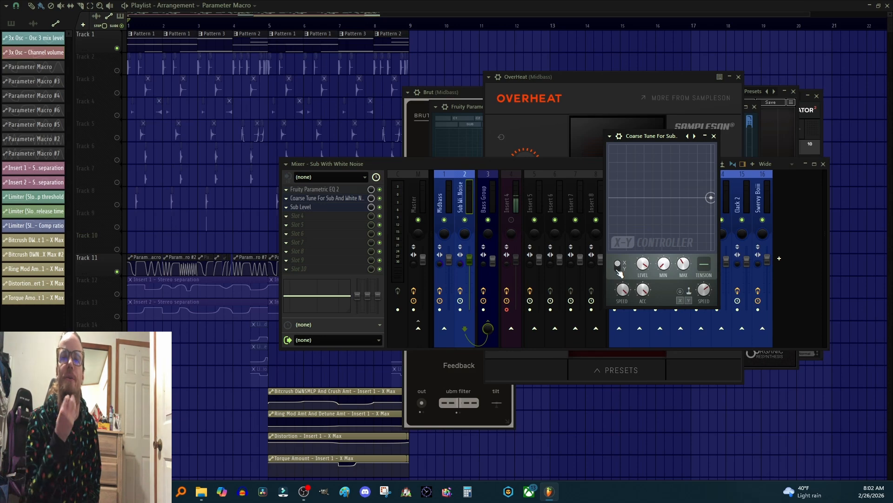
Step: Open Fruity Parametric EQ 2 on Sub With White Noise, reposition it, play to watch the spectrum, then close it
{"action": "left_click", "coordinate": [320, 192]}
{"action": "left_click", "coordinate": [320, 191]}
{"action": "left_click_drag", "start_coordinate": [302, 162], "coordinate": [453, 207]}
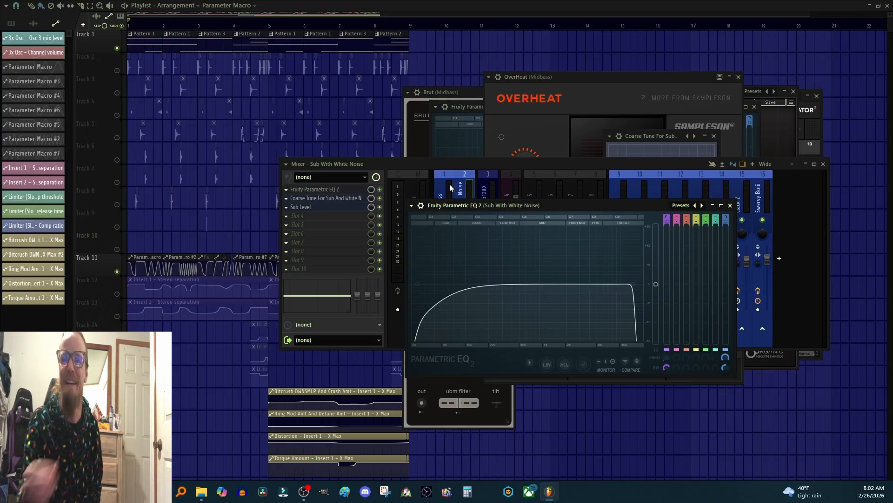
{"action": "left_click_drag", "start_coordinate": [480, 210], "coordinate": [400, 208]}
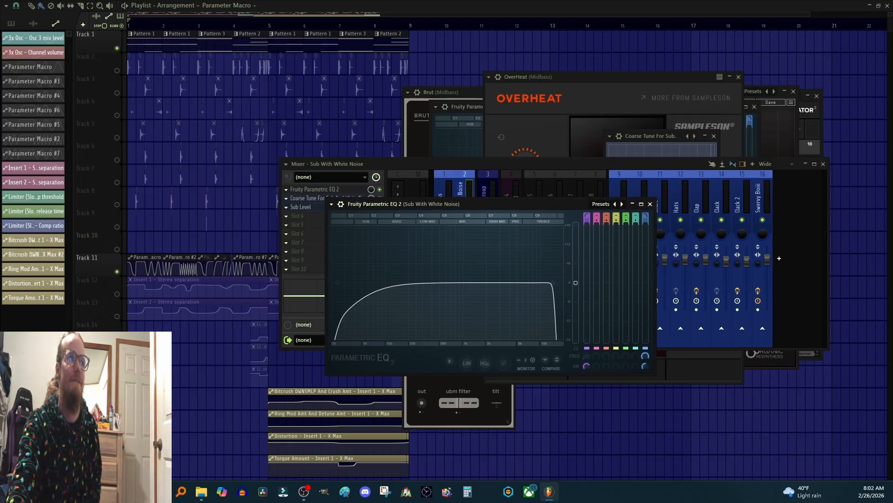
{"action": "key", "text": "space"}
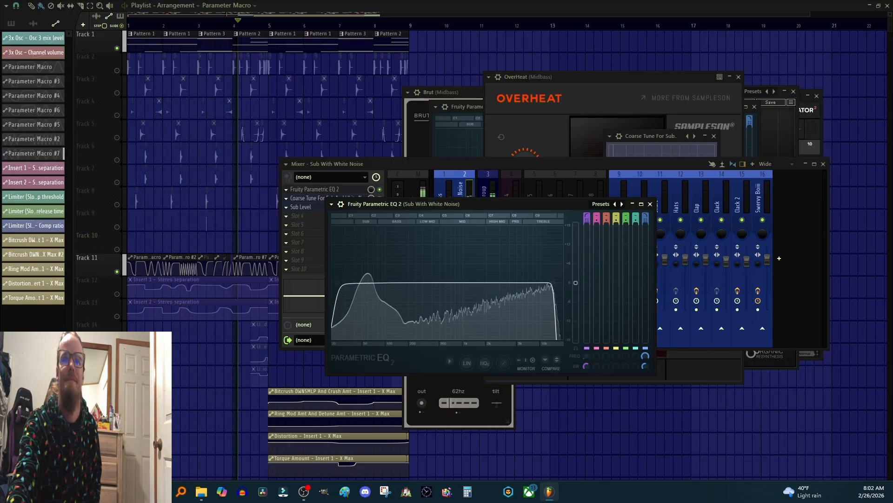
{"action": "key", "text": "space"}
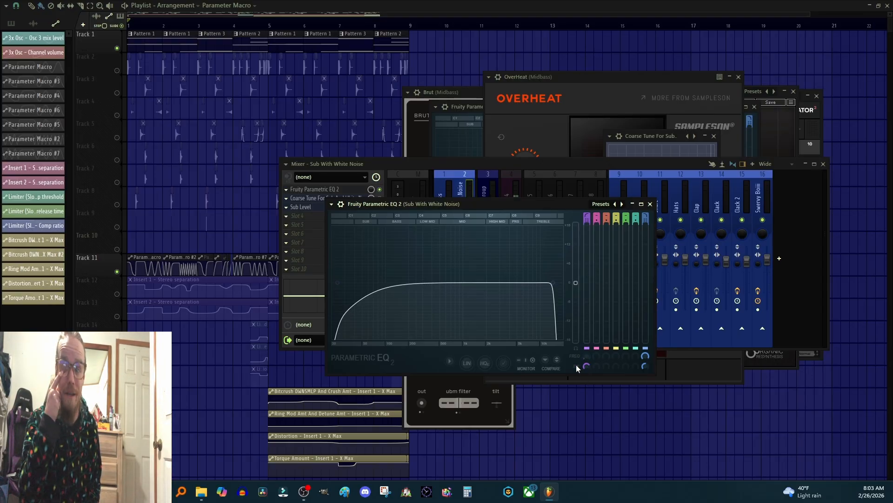
{"action": "left_click", "coordinate": [650, 203]}
Step: Open the Sub Level X-Y controller on Sub With White Noise, reposition it, and start playback
{"action": "left_click", "coordinate": [315, 200]}
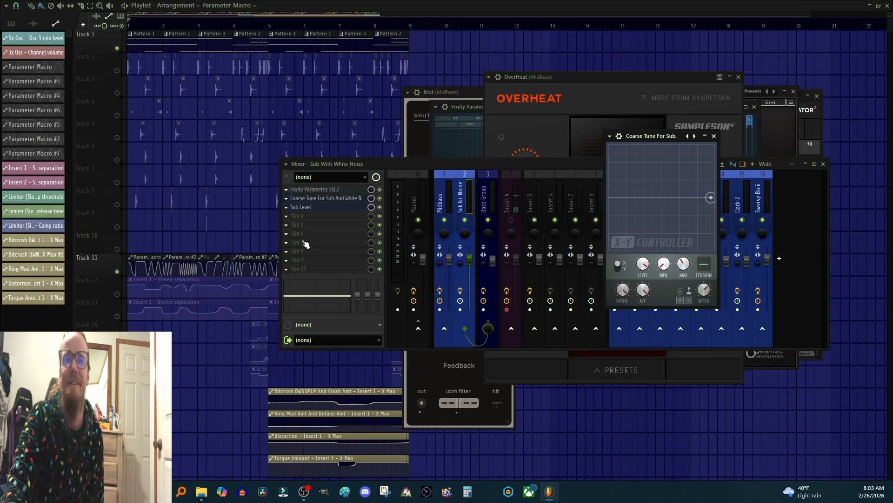
{"action": "left_click", "coordinate": [313, 208]}
{"action": "left_click_drag", "start_coordinate": [791, 316], "coordinate": [620, 137]}
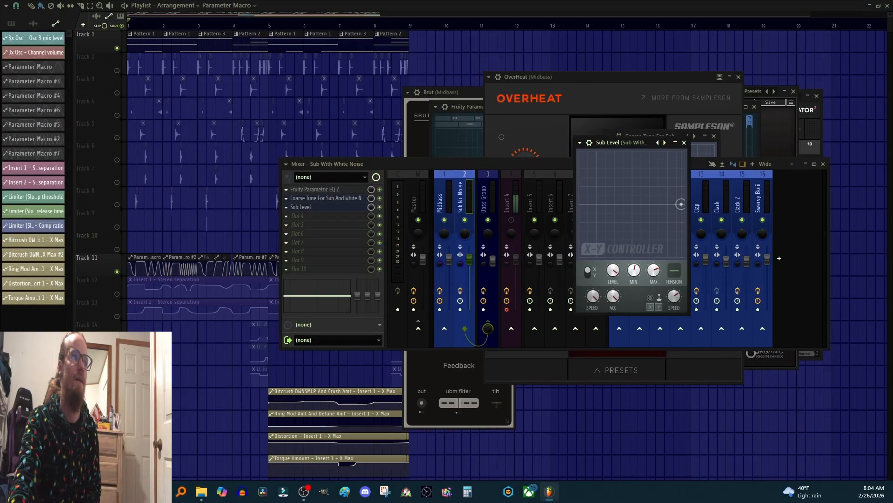
{"action": "key", "text": "space"}
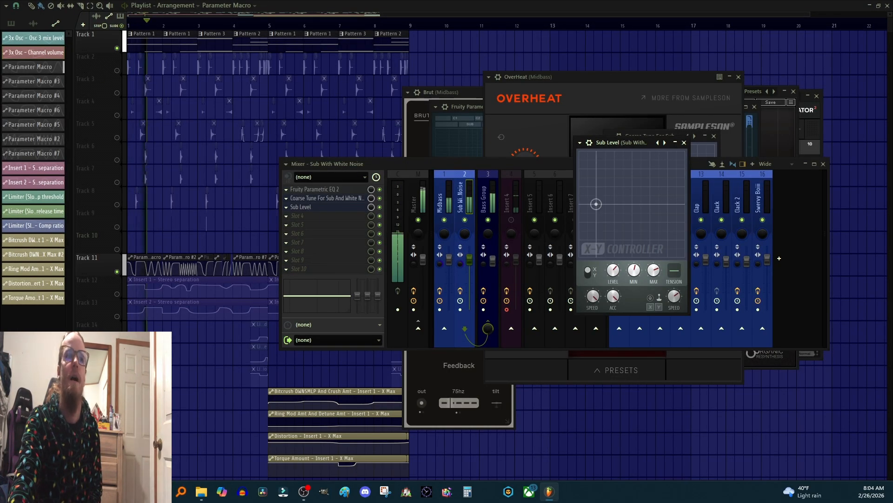
Step: Show the Channel rack and open the Sub W White Noise 3x Osc plugin again
{"action": "key", "text": "F6"}
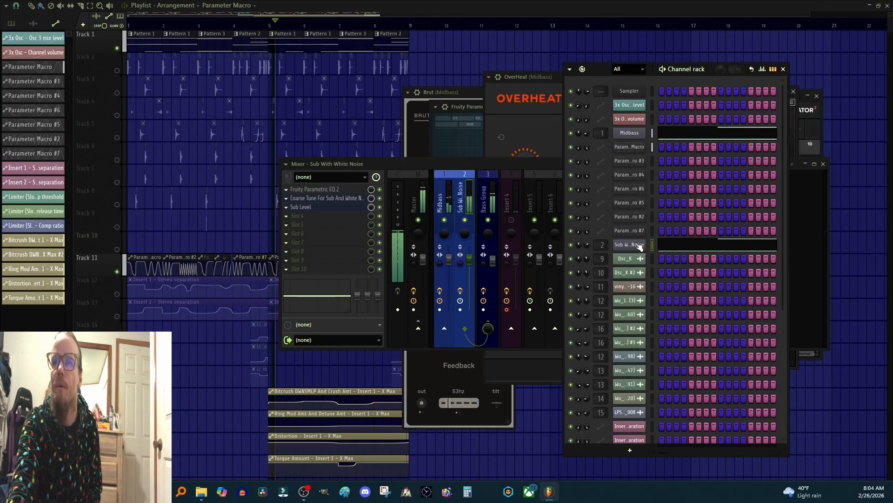
{"action": "left_click", "coordinate": [305, 210]}
{"action": "left_click", "coordinate": [303, 208]}
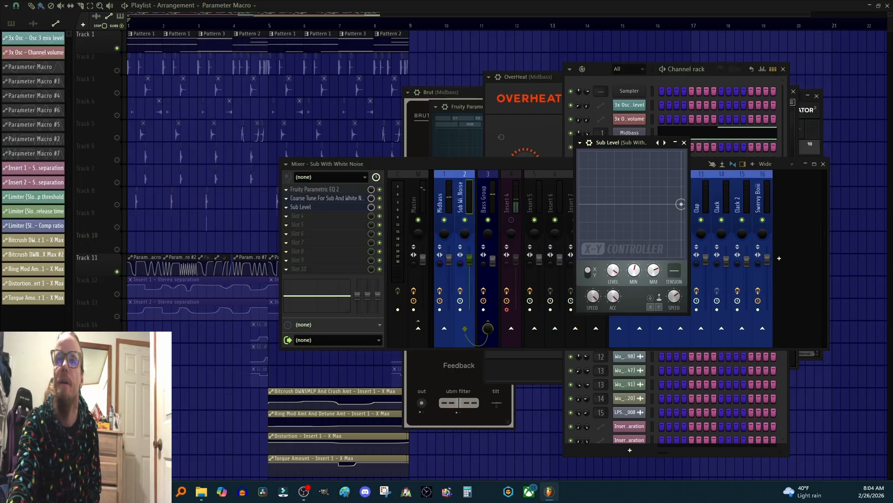
{"action": "left_click", "coordinate": [600, 66]}
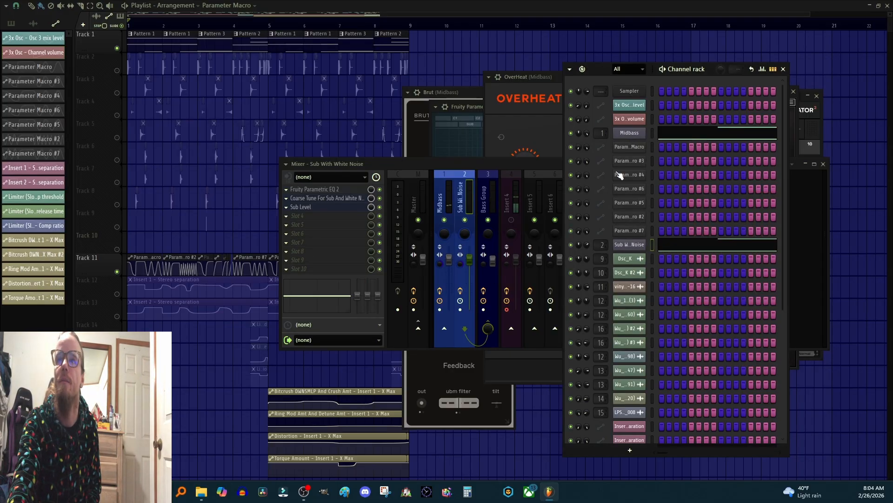
{"action": "left_click", "coordinate": [630, 245]}
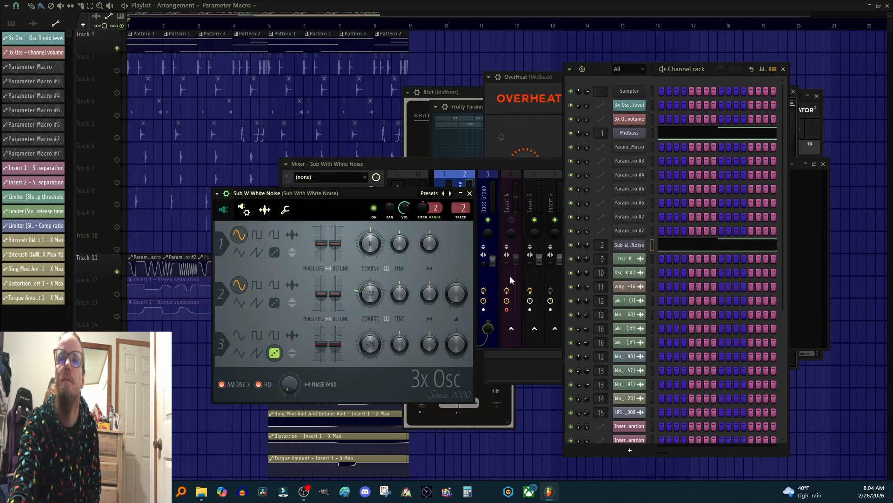
Step: Bring the Sub Level X-Y controller and the Sub With White Noise Fruity Parametric EQ 2 windows forward
{"action": "left_click", "coordinate": [448, 183]}
{"action": "left_click", "coordinate": [303, 207]}
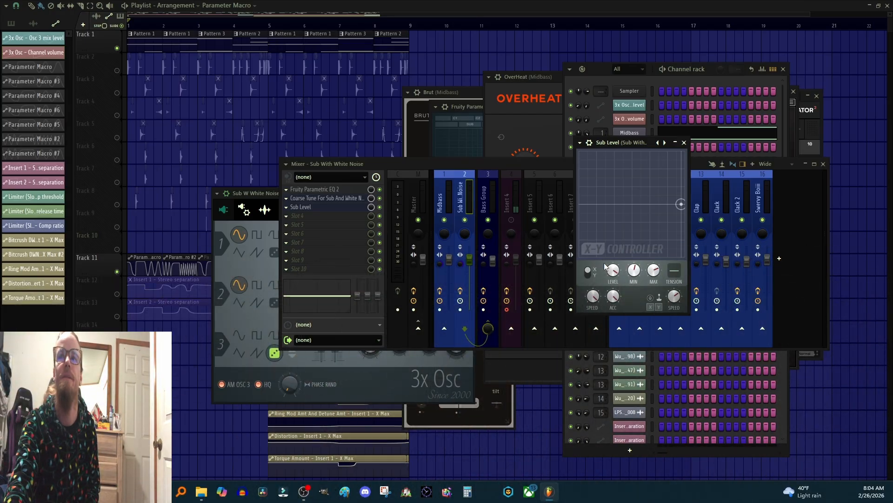
{"action": "left_click", "coordinate": [321, 189]}
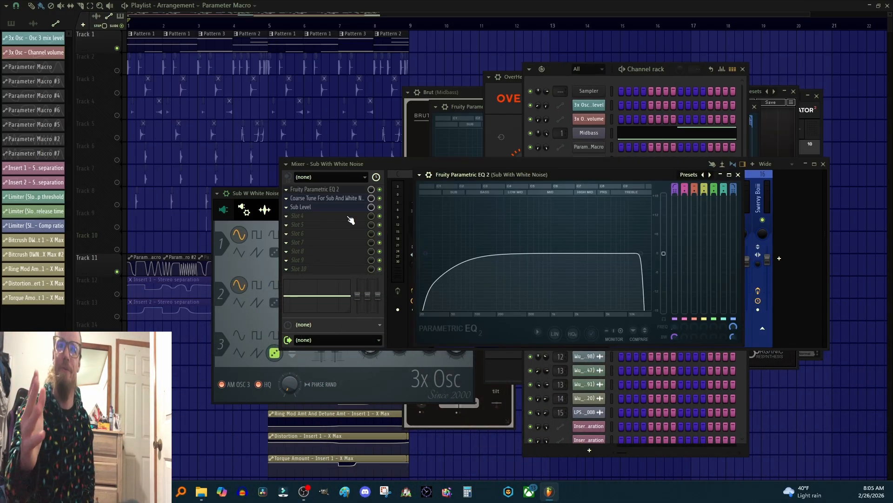
Step: Move the Sub W White Noise 3x Osc plugin window aside and briefly play the project
{"action": "left_click_drag", "start_coordinate": [247, 192], "coordinate": [524, 169]}
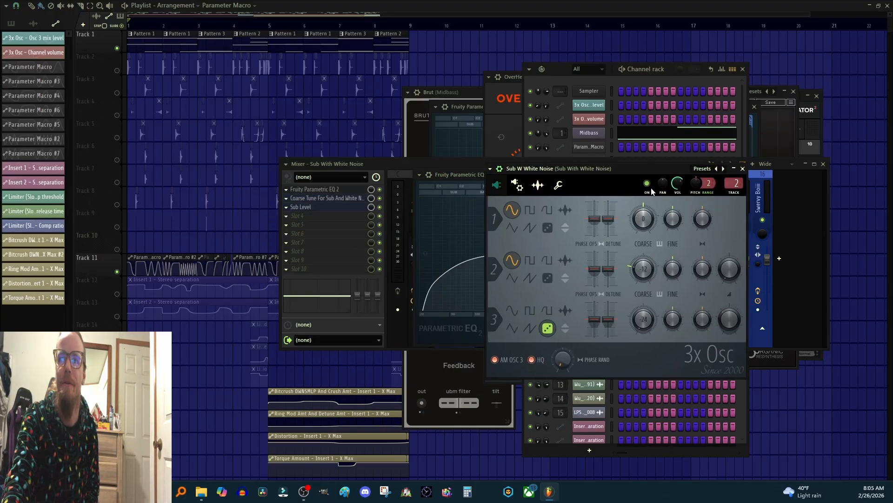
{"action": "key", "text": "space"}
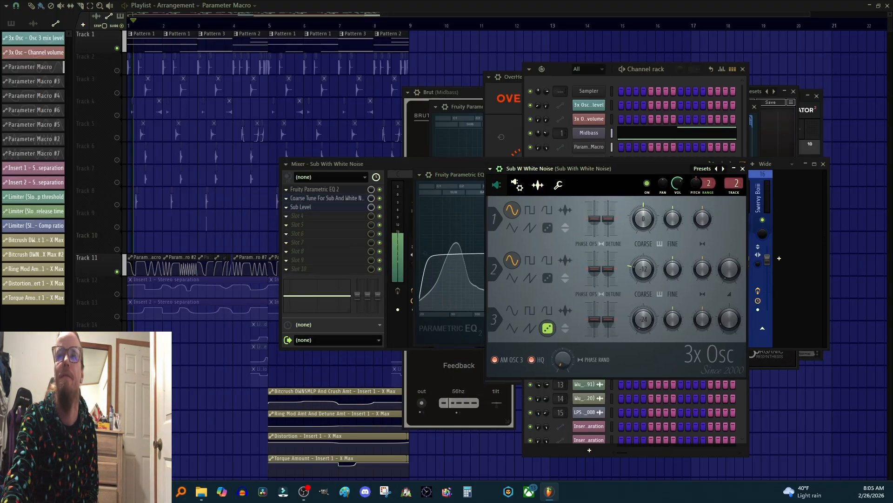
{"action": "key", "text": "space"}
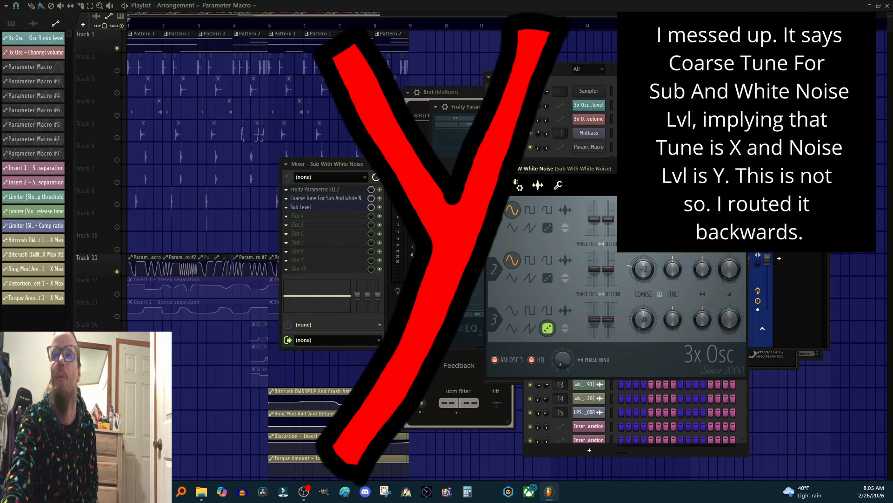
Step: Open and close the Sub Level X-Y controller and the Fruity Parametric EQ 2 on Sub With White Noise
{"action": "right_click", "coordinate": [645, 268]}
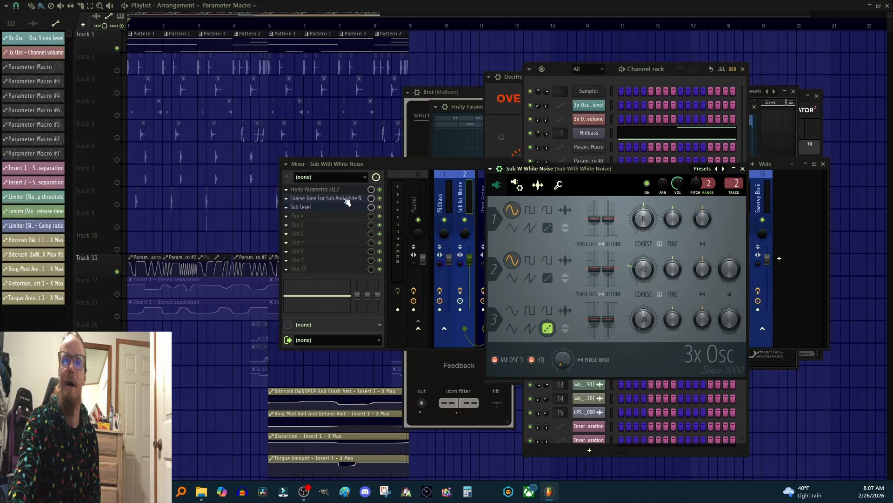
{"action": "left_click", "coordinate": [302, 207]}
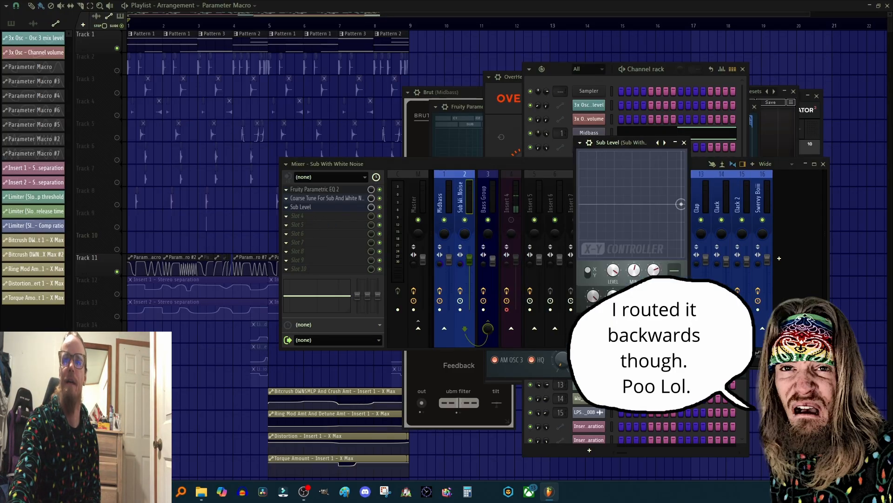
{"action": "left_click", "coordinate": [684, 143]}
{"action": "left_click", "coordinate": [305, 191]}
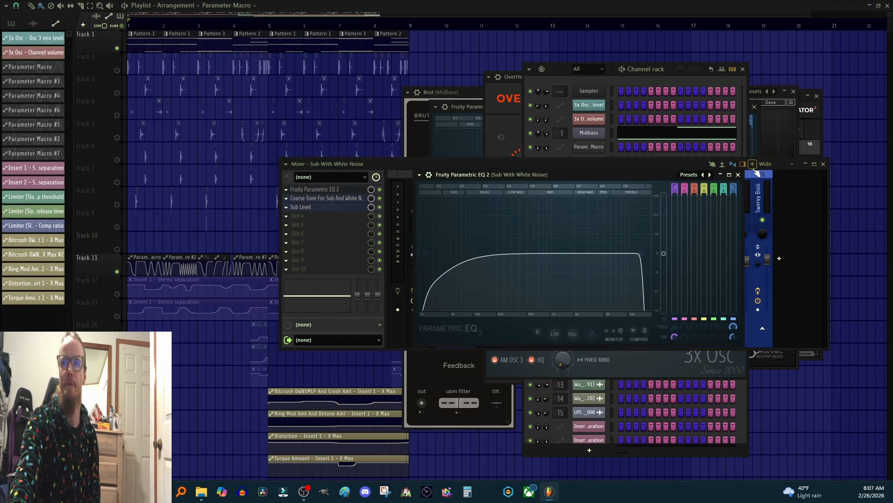
{"action": "left_click", "coordinate": [738, 175]}
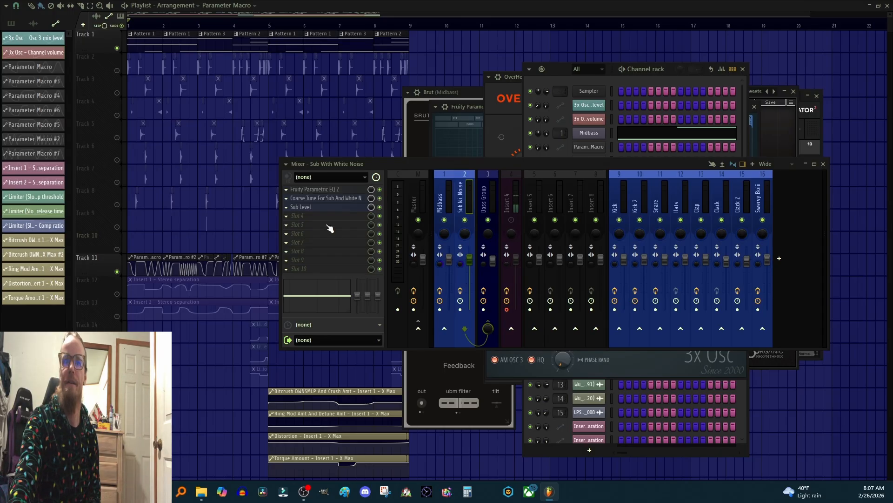
Step: Switch between the Midbass, Sub With White Noise and Bass Group mixer tracks to view their effect chains
{"action": "left_click", "coordinate": [450, 202]}
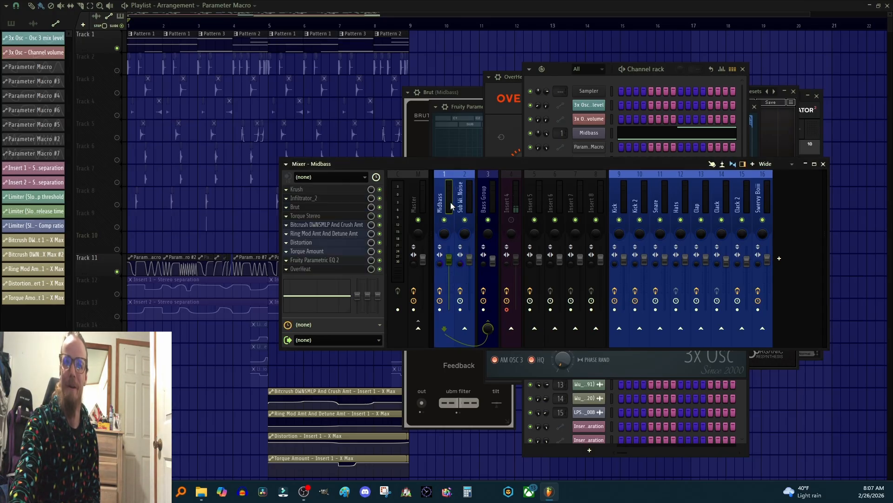
{"action": "left_click", "coordinate": [462, 202]}
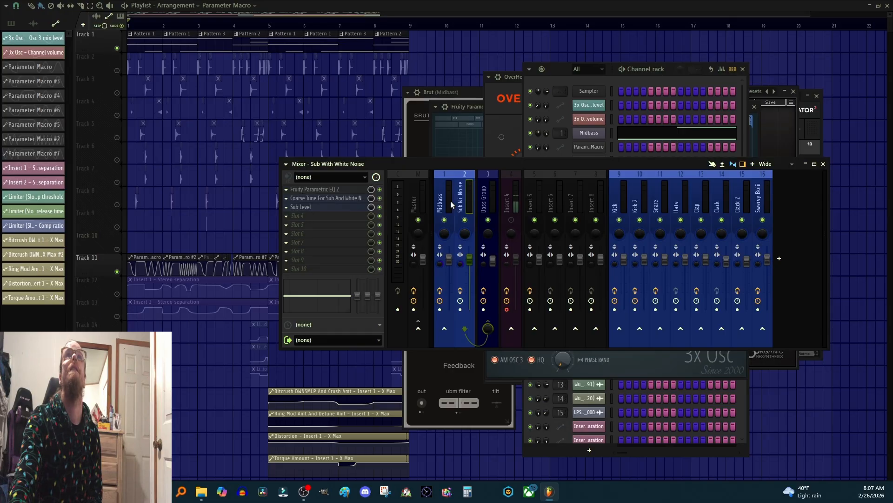
{"action": "left_click", "coordinate": [450, 201]}
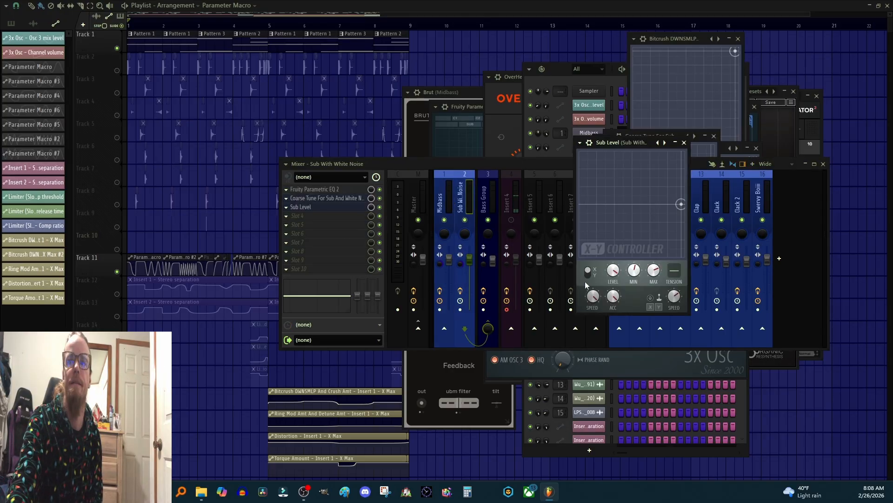
{"action": "left_click", "coordinate": [684, 142]}
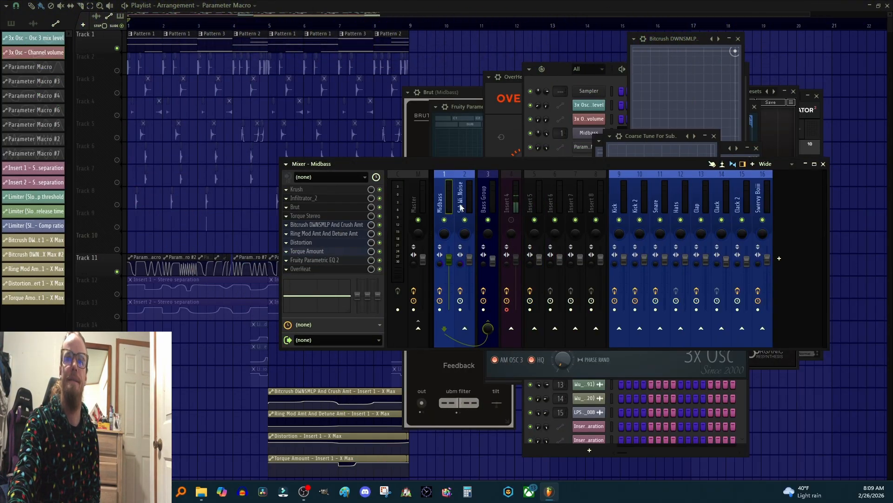
{"action": "left_click", "coordinate": [461, 207]}
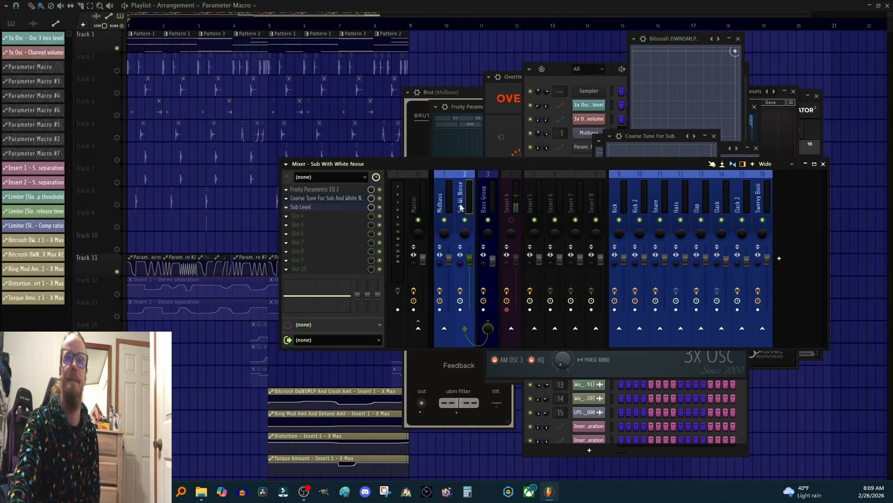
{"action": "left_click", "coordinate": [487, 205]}
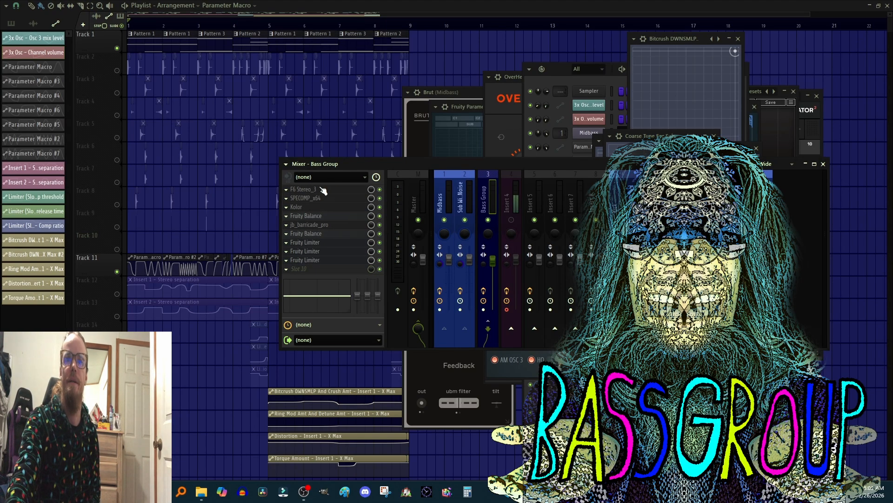
Step: Open the F6 Stereo_3 plugin on Bass Group, reposition it, and inspect its EQ bands one by one
{"action": "left_click", "coordinate": [316, 188]}
{"action": "left_click_drag", "start_coordinate": [342, 83], "coordinate": [560, 81]}
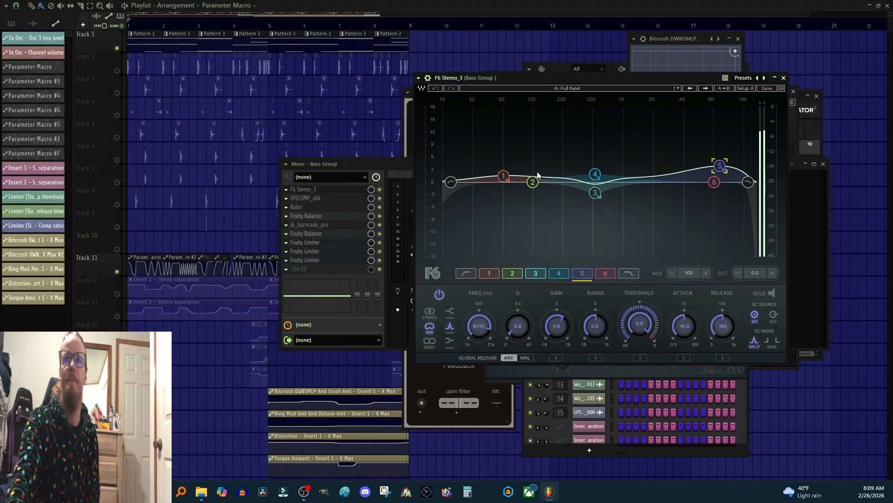
{"action": "left_click", "coordinate": [503, 178]}
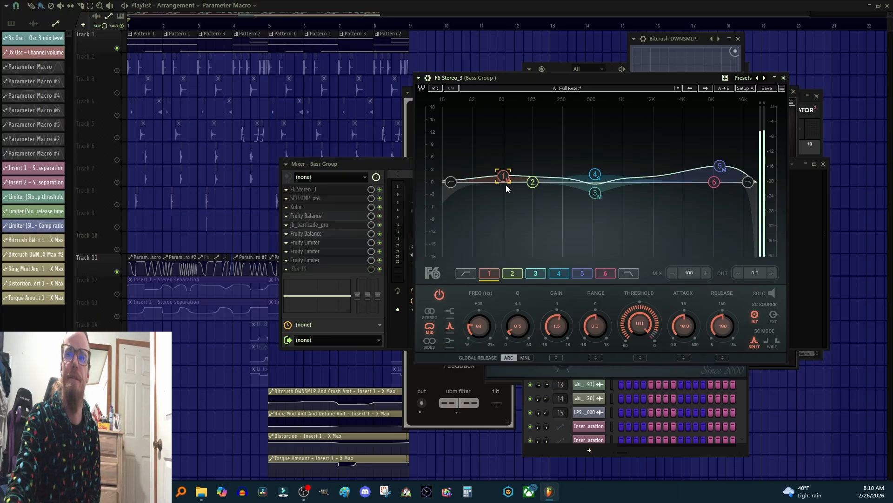
{"action": "left_click", "coordinate": [595, 192]}
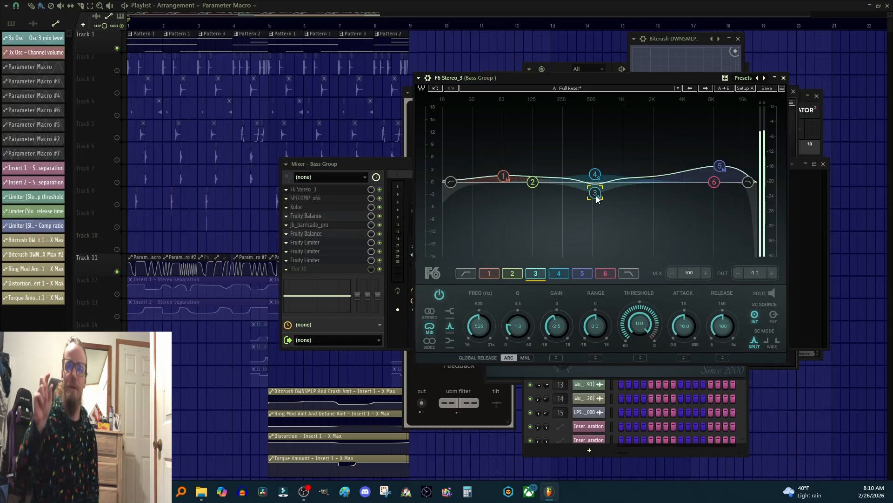
{"action": "mouse_move", "coordinate": [598, 199]}
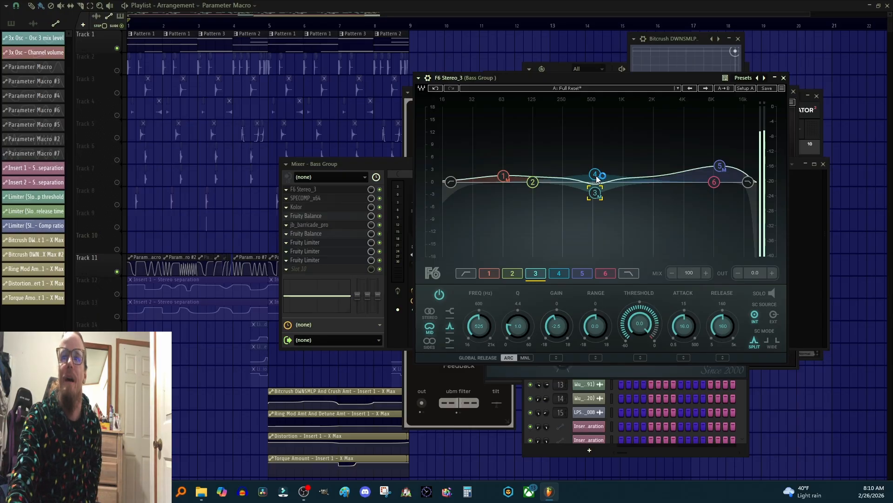
{"action": "left_click", "coordinate": [596, 175]}
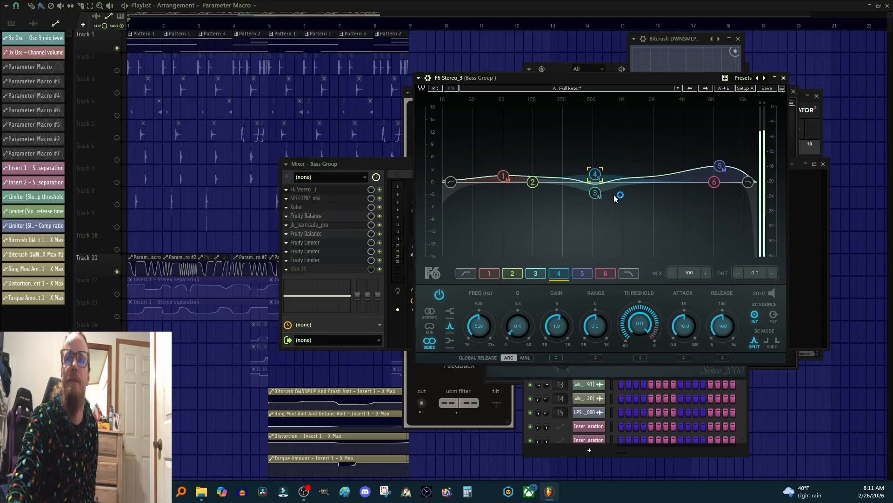
{"action": "left_click", "coordinate": [596, 196]}
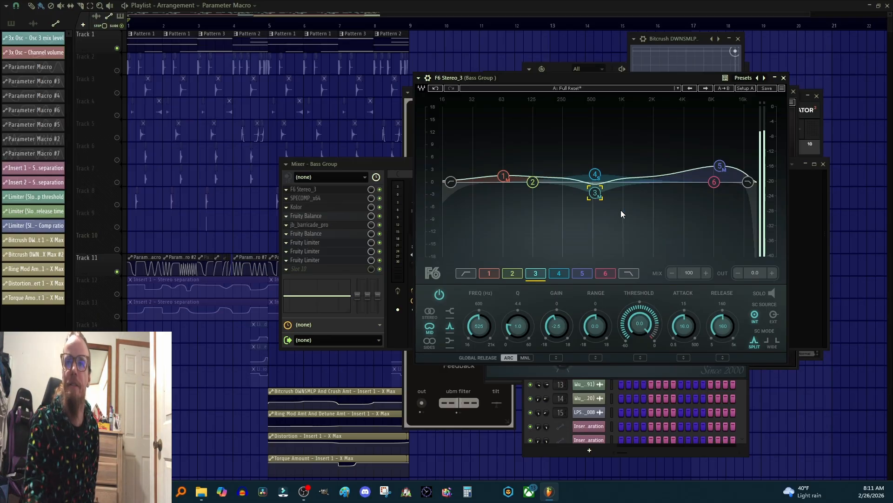
{"action": "left_click", "coordinate": [719, 166]}
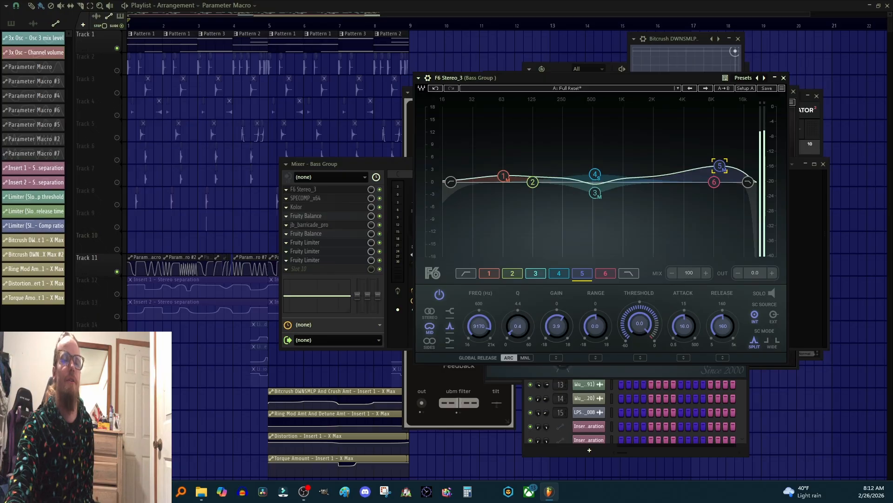
Step: Play the project while muting and then unmuting the Sub With White Noise mixer track
{"action": "key", "text": "space"}
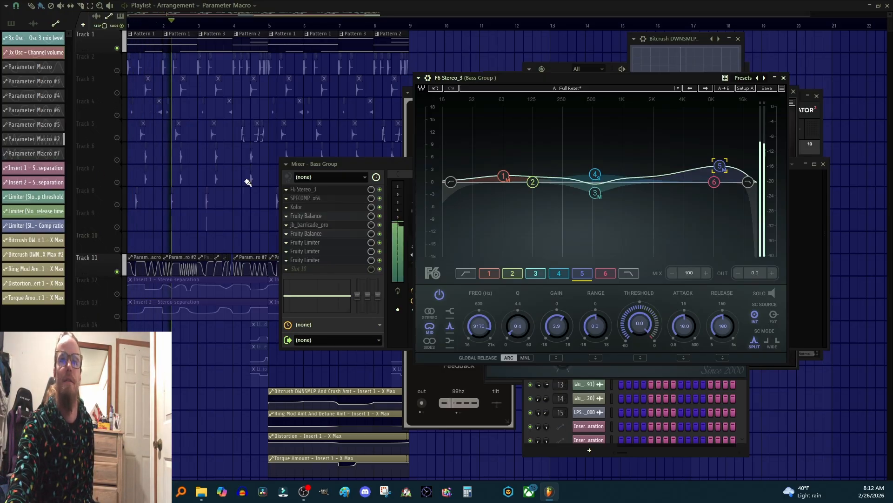
{"action": "left_click", "coordinate": [338, 169]}
{"action": "left_click", "coordinate": [459, 196]}
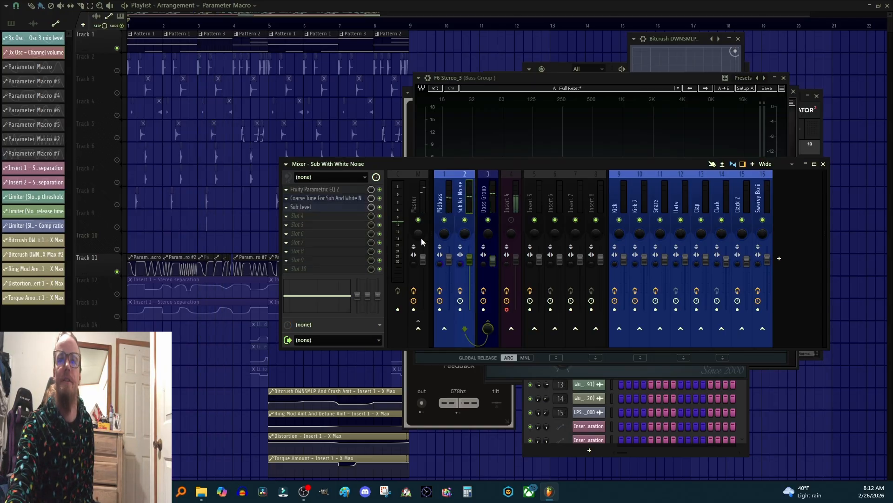
{"action": "left_click", "coordinate": [465, 220]}
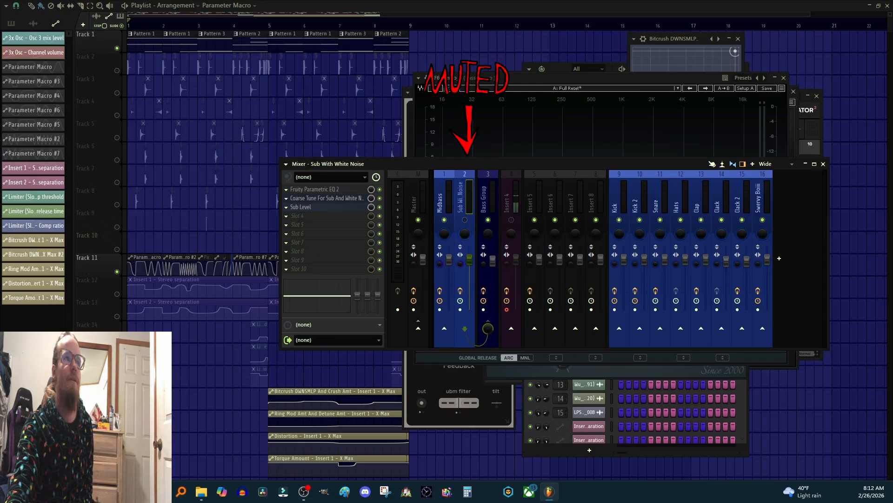
{"action": "key", "text": "space"}
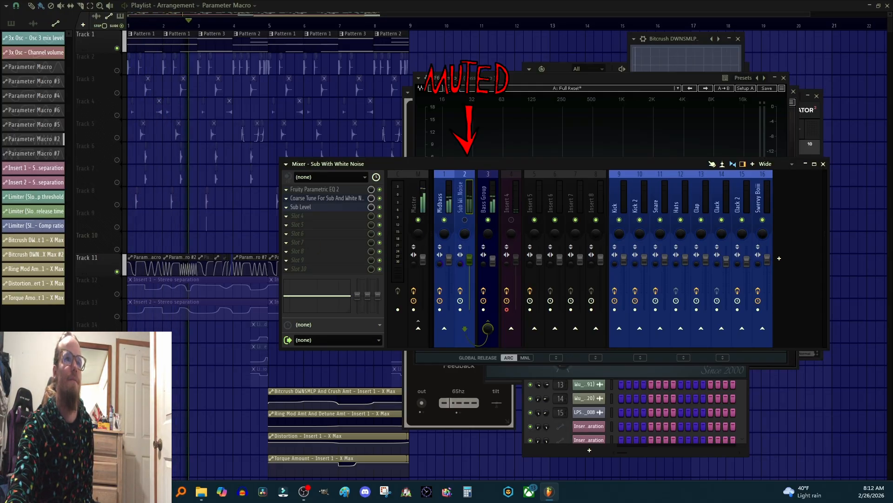
{"action": "key", "text": "space"}
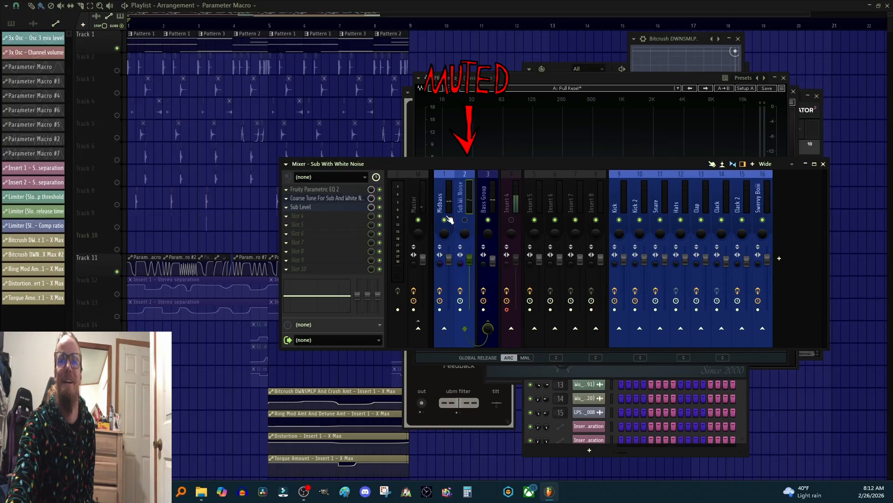
{"action": "left_click", "coordinate": [465, 219]}
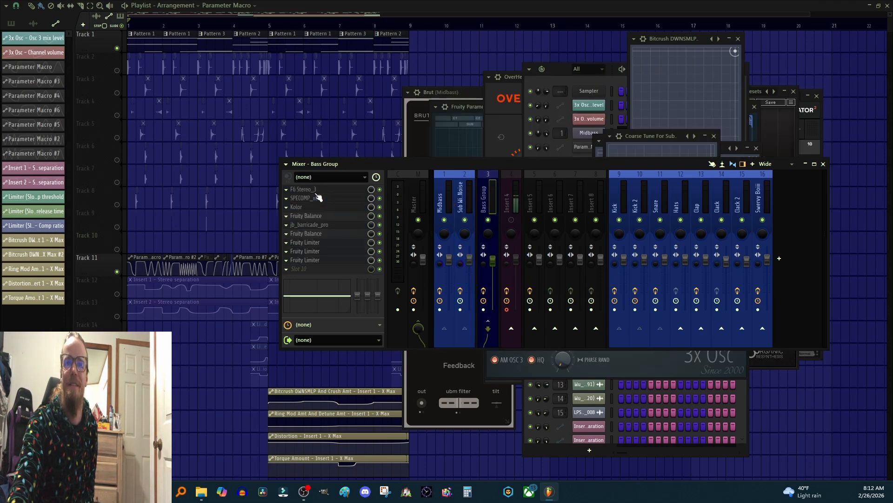
Step: Close the F6 Stereo_3 window and open the SPECOMP_x64 compressor on Bass Group, moving it into view
{"action": "left_click", "coordinate": [317, 191]}
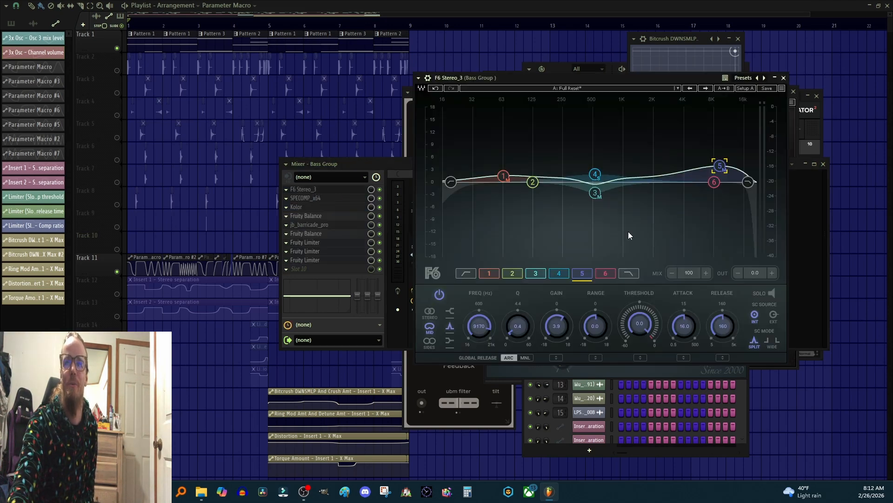
{"action": "left_click", "coordinate": [784, 78]}
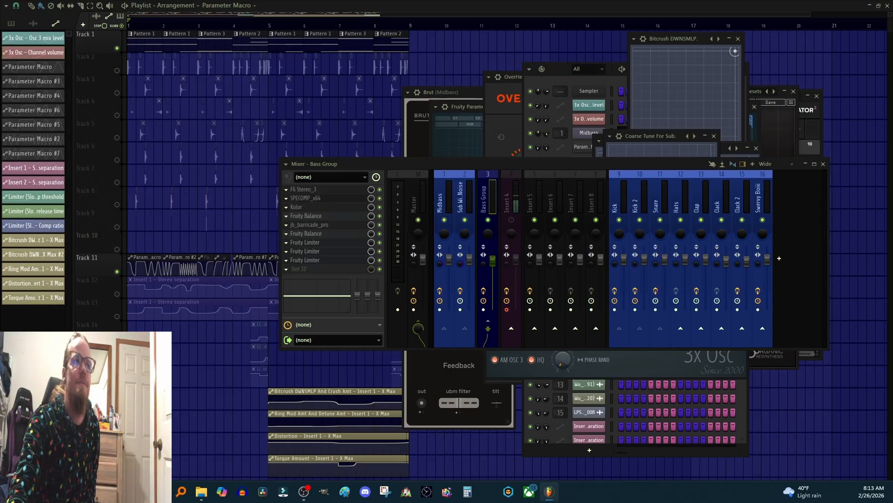
{"action": "left_click", "coordinate": [305, 198]}
{"action": "left_click_drag", "start_coordinate": [533, 201], "coordinate": [445, 167]}
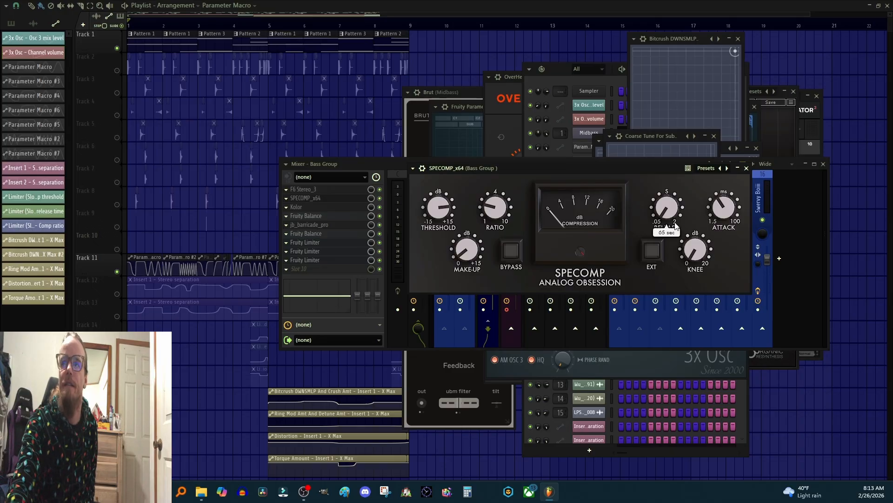
Step: Inspect the SPECOMP_x64 knob settings and start playback
{"action": "mouse_move", "coordinate": [732, 212]}
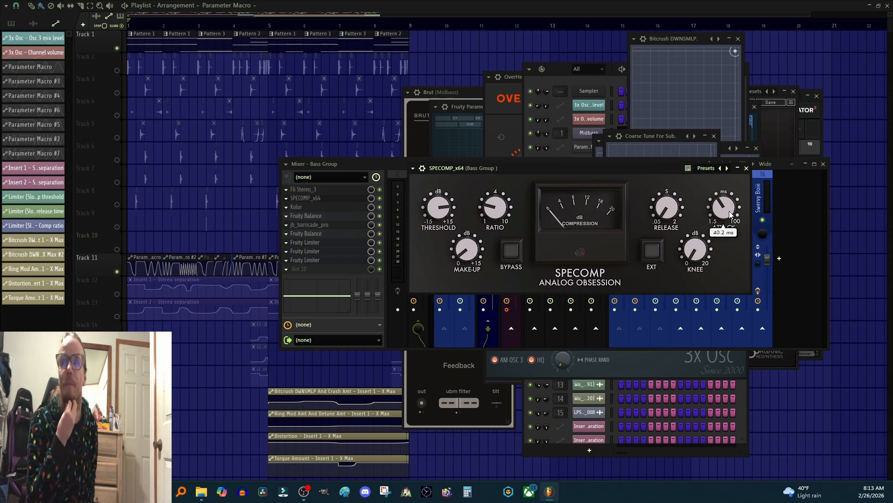
{"action": "mouse_move", "coordinate": [672, 213]}
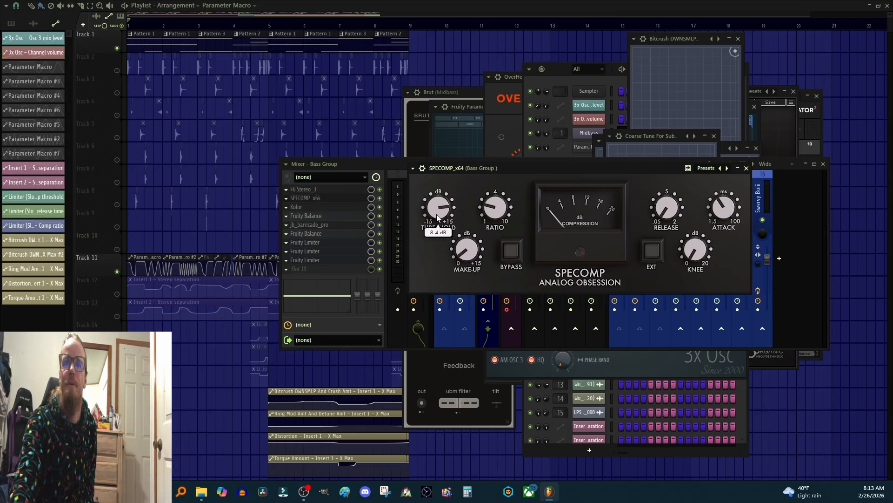
{"action": "mouse_move", "coordinate": [437, 214]}
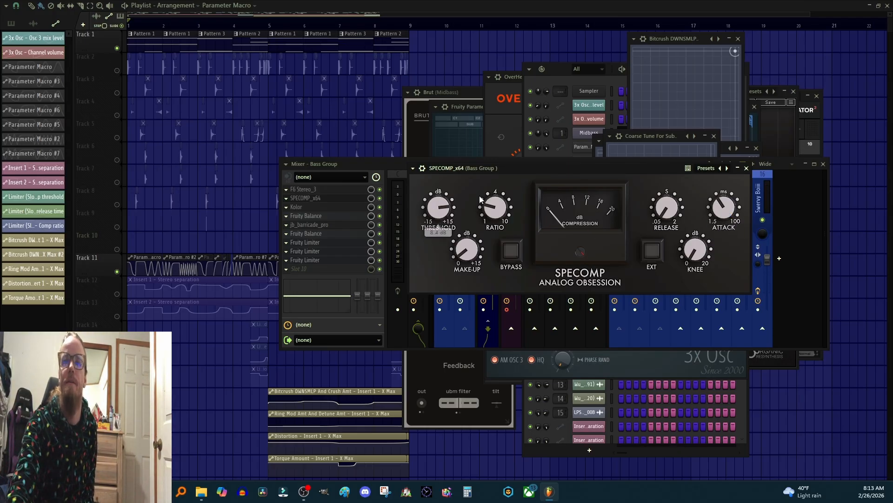
{"action": "mouse_move", "coordinate": [506, 210]}
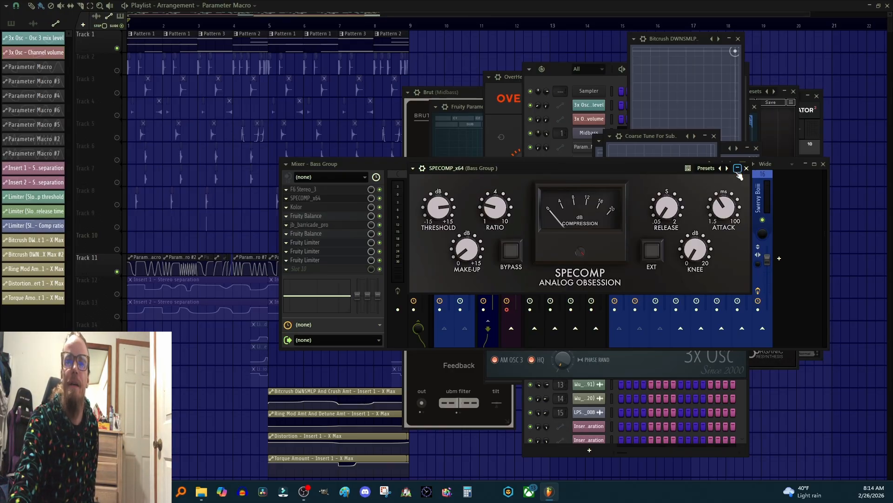
{"action": "key", "text": "space"}
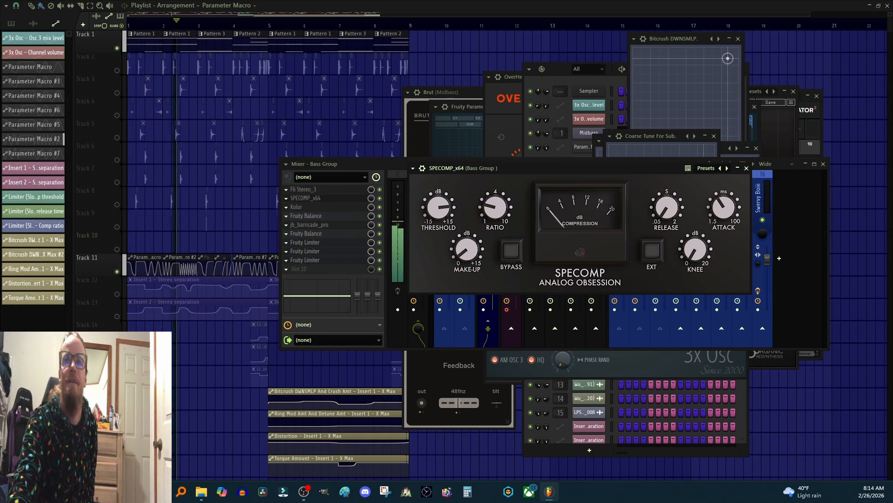
{"action": "mouse_move", "coordinate": [510, 215]}
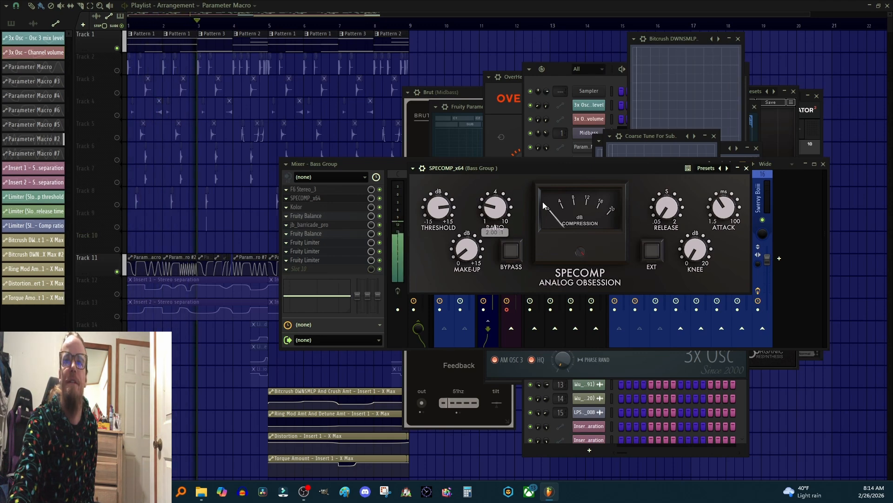
Step: Close the SPECOMP_x64 window and open the Kolor plugin on Bass Group, moving its window into view
{"action": "left_click", "coordinate": [351, 163]}
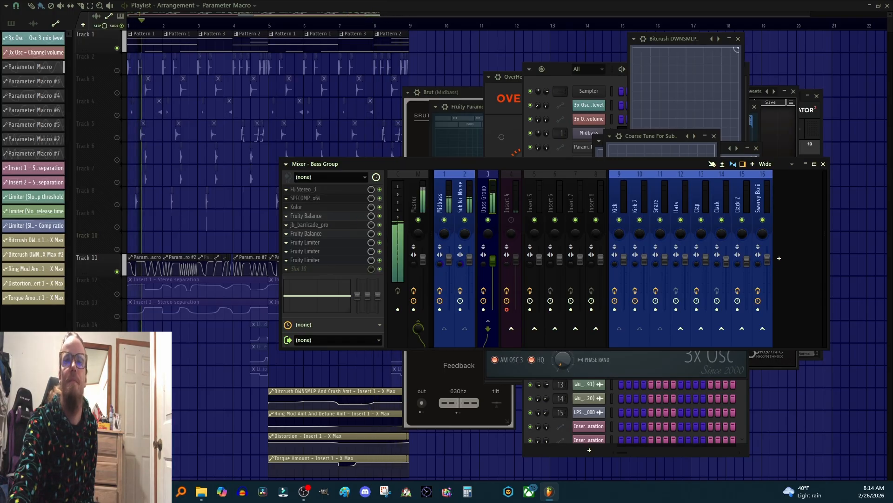
{"action": "key", "text": "space"}
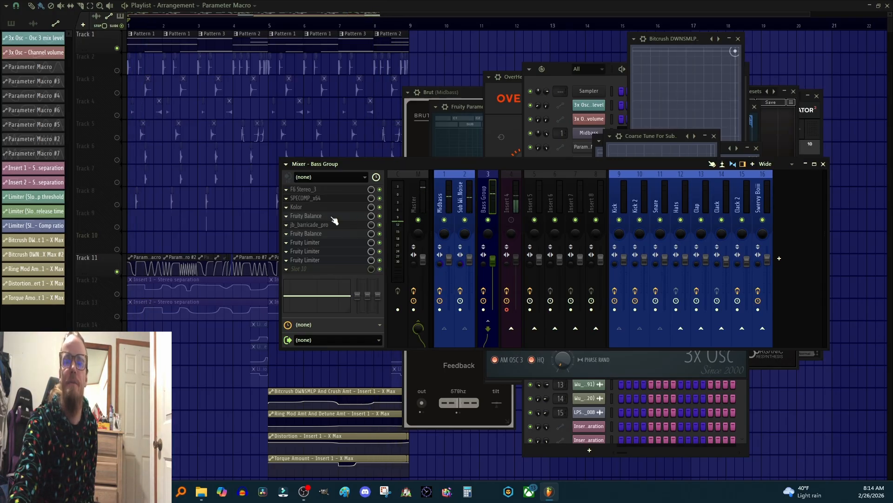
{"action": "left_click", "coordinate": [296, 206]}
{"action": "left_click_drag", "start_coordinate": [207, 82], "coordinate": [589, 65]}
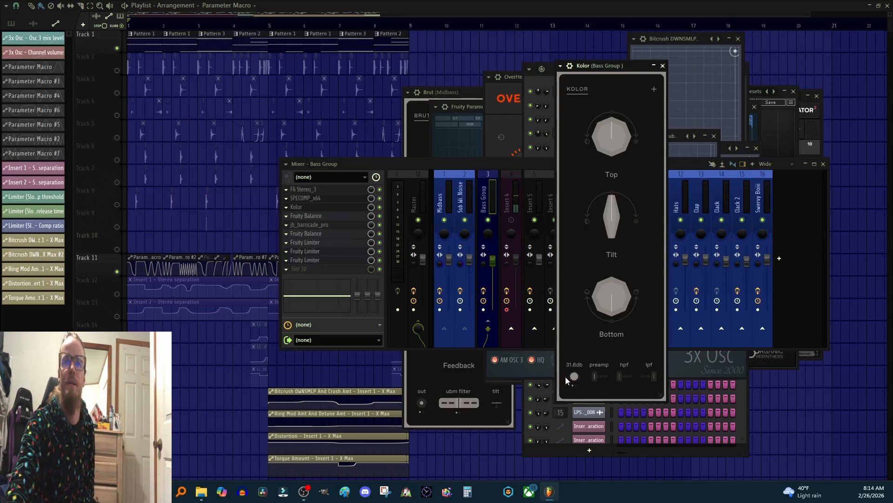
Step: Play the project while bypassing and then re-enabling the Kolor effect on Bass Group
{"action": "left_click", "coordinate": [380, 207]}
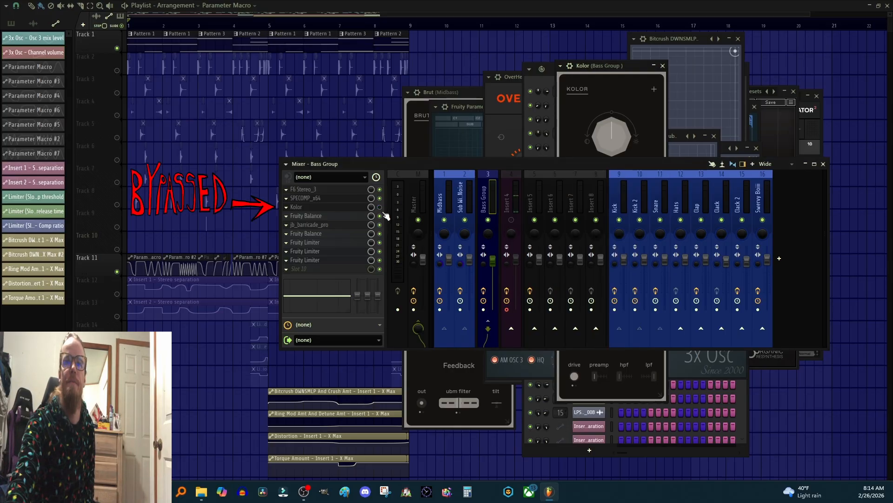
{"action": "key", "text": "space"}
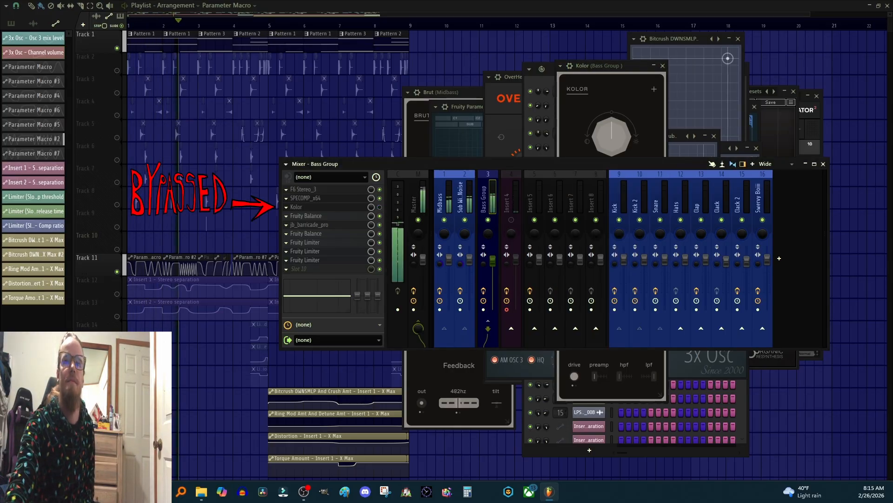
{"action": "left_click", "coordinate": [380, 206]}
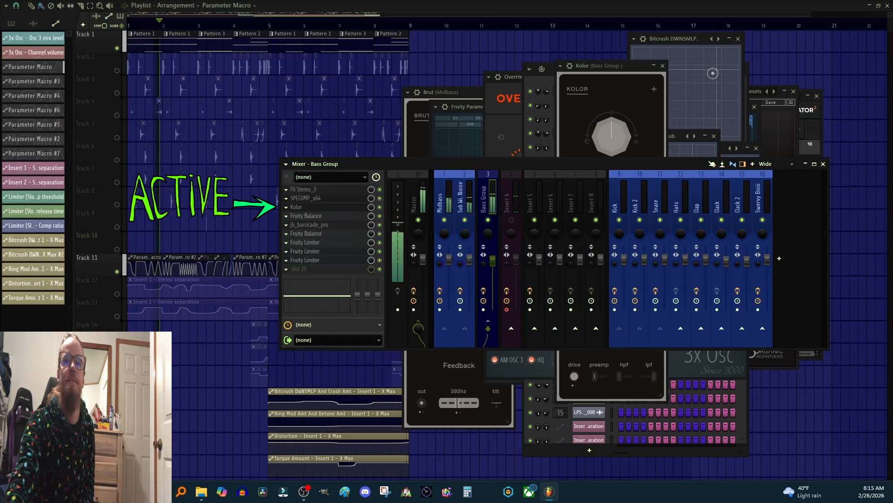
{"action": "key", "text": "space"}
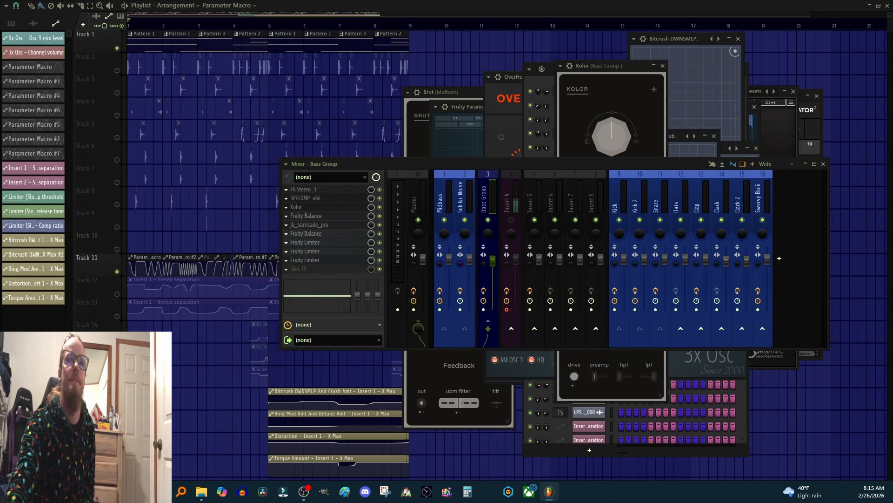
Step: Open the first Fruity Balance plugin on Bass Group, move it into view, and close it again
{"action": "left_click", "coordinate": [307, 216]}
{"action": "left_click_drag", "start_coordinate": [546, 141], "coordinate": [632, 180]}
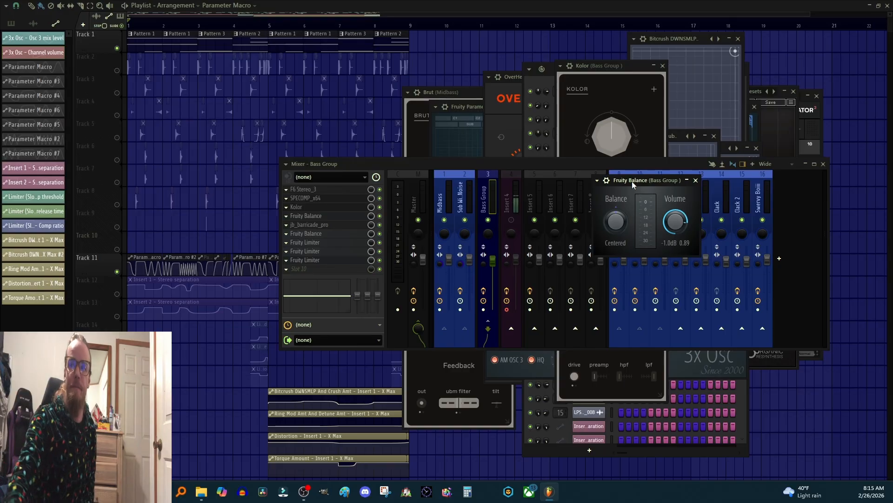
{"action": "left_click", "coordinate": [697, 180]}
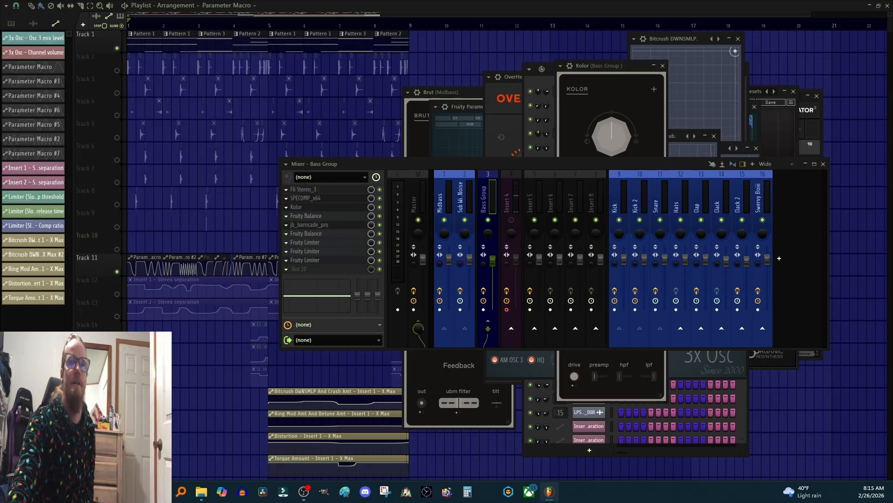
Step: Open jb_barricade_pro on Bass Group and play the project while inspecting its input drive, then close it
{"action": "left_click", "coordinate": [307, 224]}
{"action": "left_click_drag", "start_coordinate": [548, 145], "coordinate": [496, 124]}
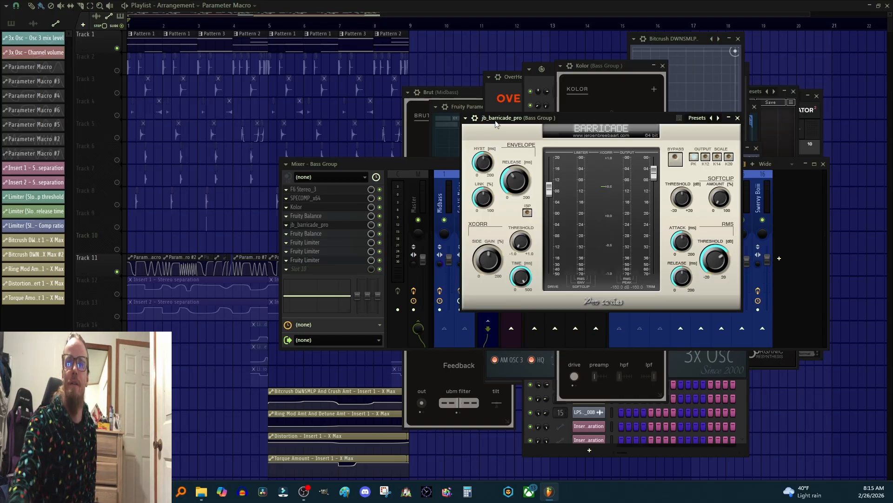
{"action": "key", "text": "space"}
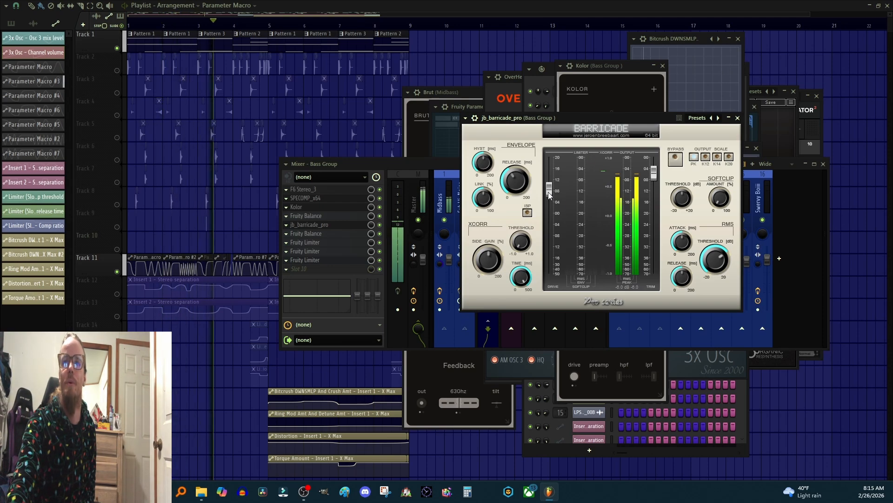
{"action": "mouse_move", "coordinate": [548, 192]}
{"action": "left_mouse_down"}
{"action": "mouse_move", "coordinate": [561, 185]}
{"action": "mouse_move", "coordinate": [564, 151]}
{"action": "mouse_move", "coordinate": [559, 187]}
{"action": "left_mouse_up"}
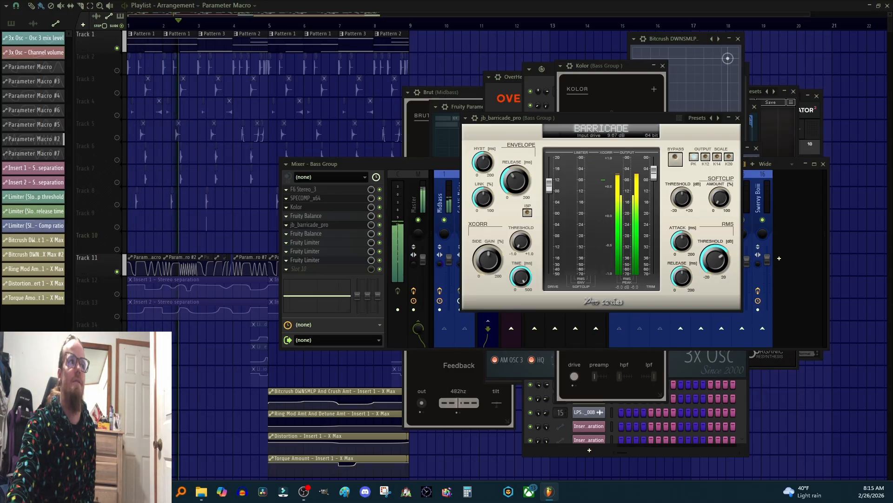
{"action": "key", "text": "space"}
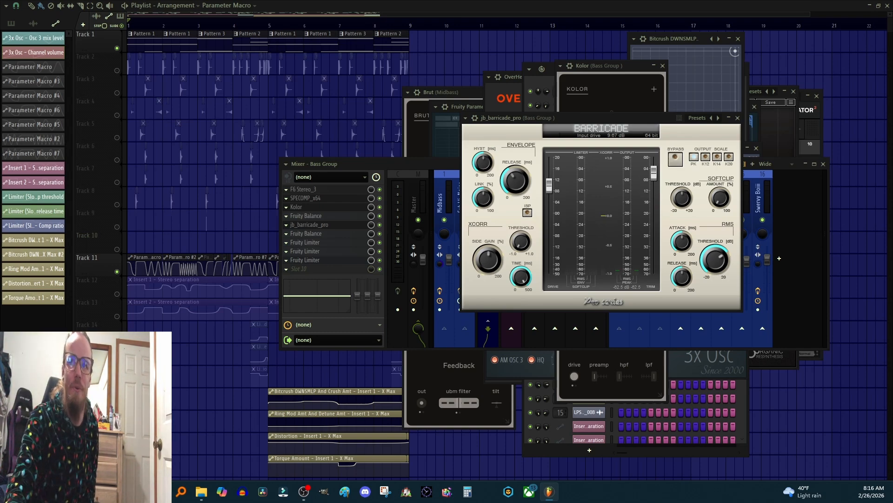
{"action": "left_click", "coordinate": [739, 119]}
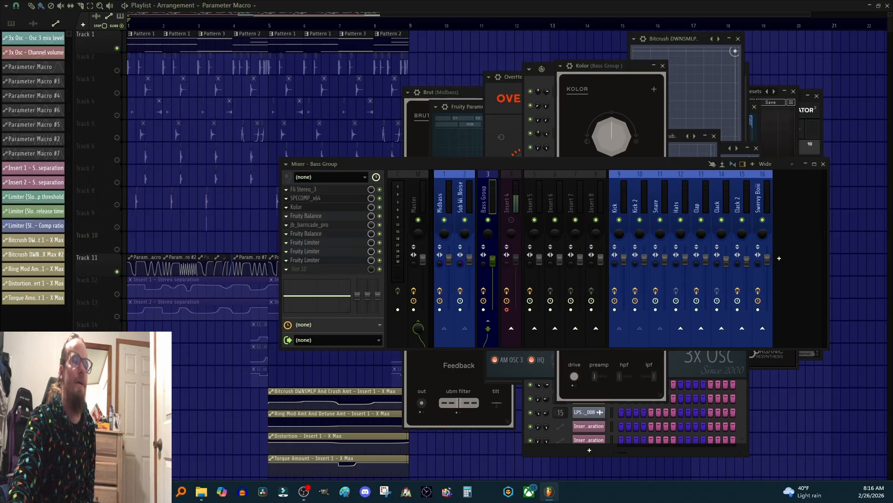
Step: Reopen the first Fruity Balance on Bass Group to inspect its volume setting, then close it
{"action": "left_click", "coordinate": [306, 216]}
{"action": "left_click_drag", "start_coordinate": [400, 196], "coordinate": [663, 183]}
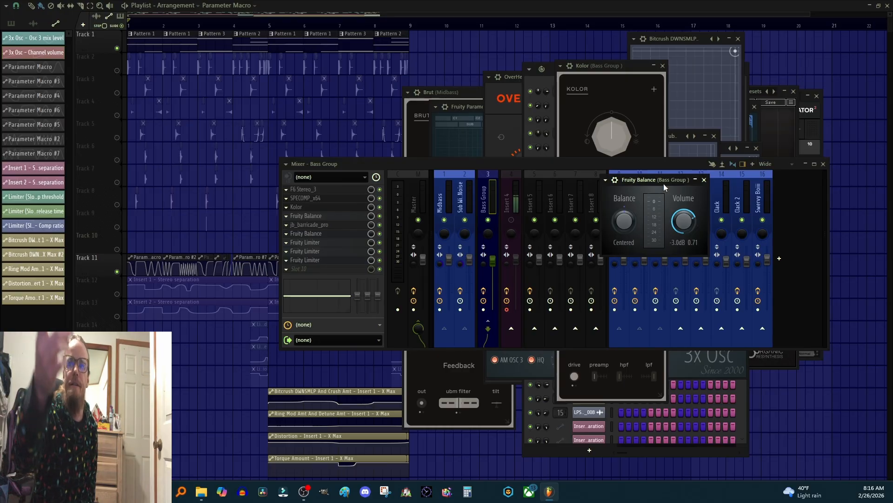
{"action": "left_click", "coordinate": [704, 180]}
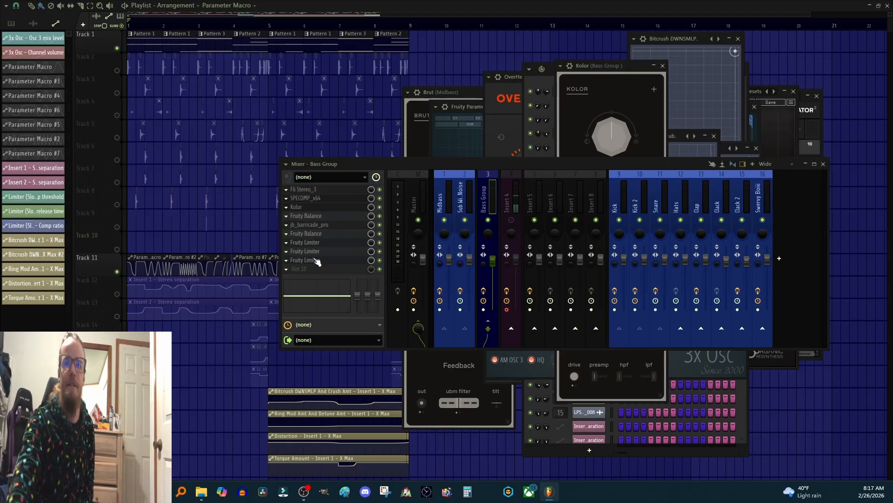
Step: Start playback from the playlist and reopen the mixer
{"action": "right_click", "coordinate": [117, 49]}
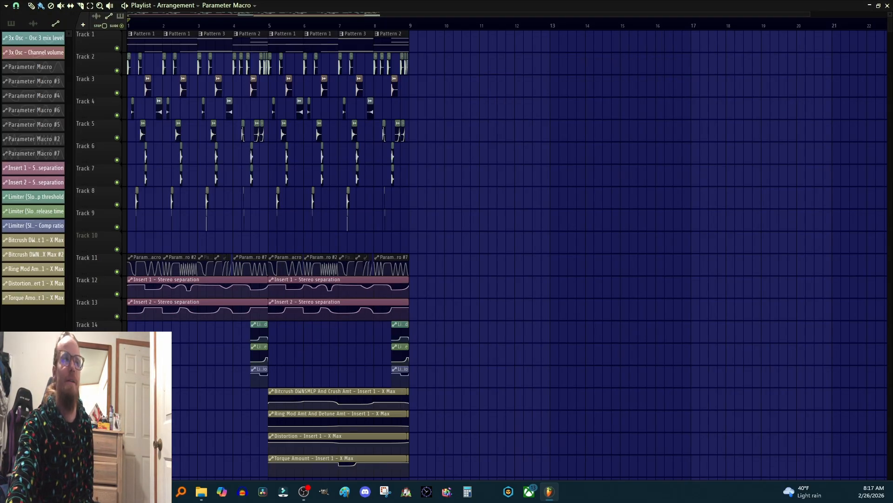
{"action": "key", "text": "space"}
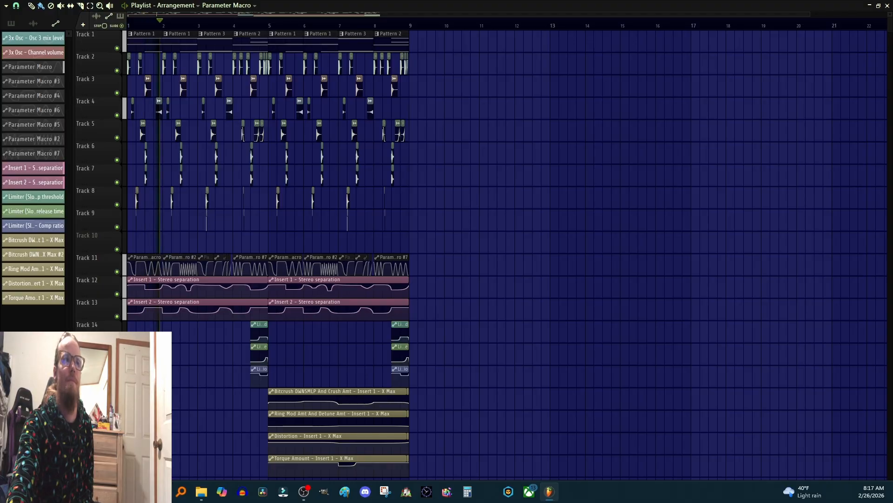
{"action": "key", "text": "F9"}
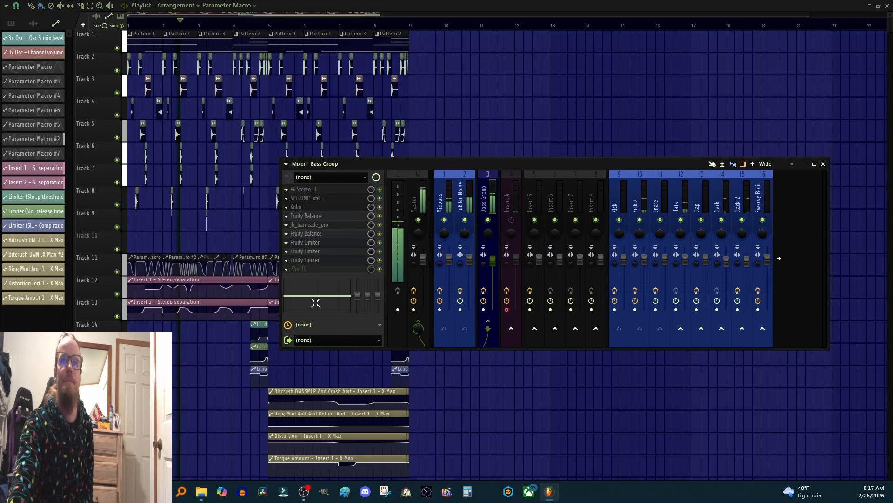
Step: Open the first Fruity Limiter on Bass Group and inspect its sidechain source list
{"action": "left_click", "coordinate": [315, 244]}
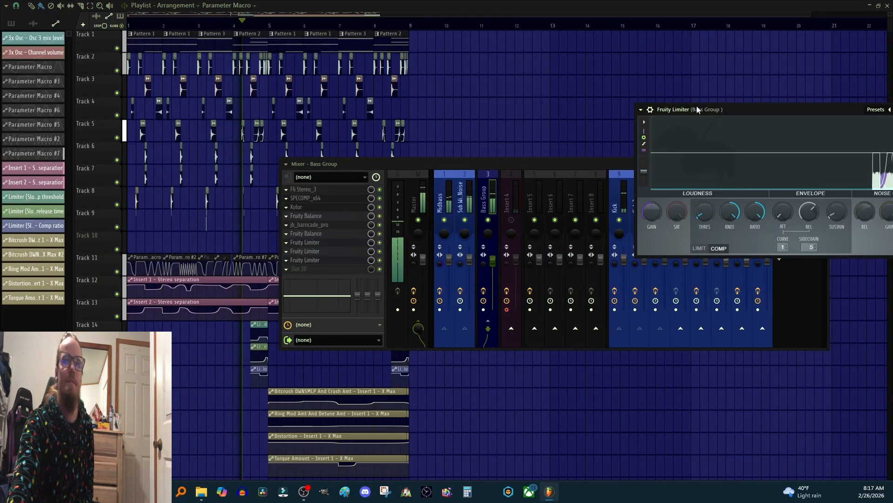
{"action": "left_click_drag", "start_coordinate": [697, 109], "coordinate": [564, 85]}
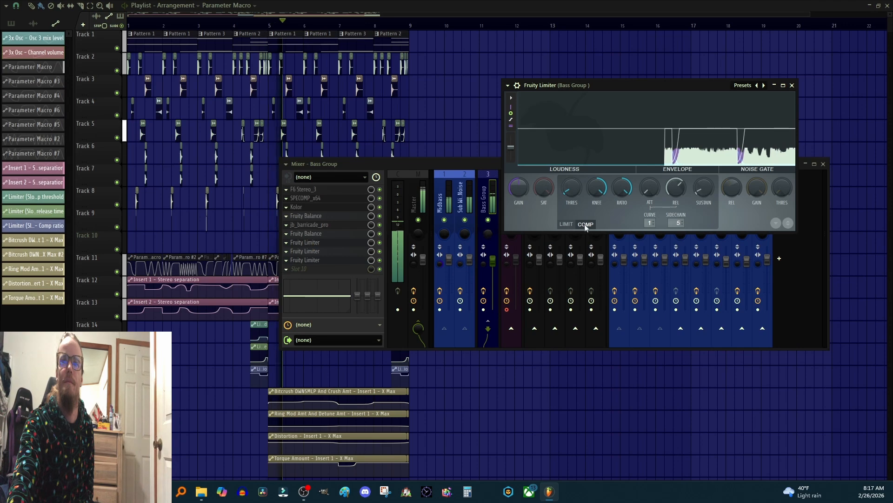
{"action": "left_click", "coordinate": [679, 223]}
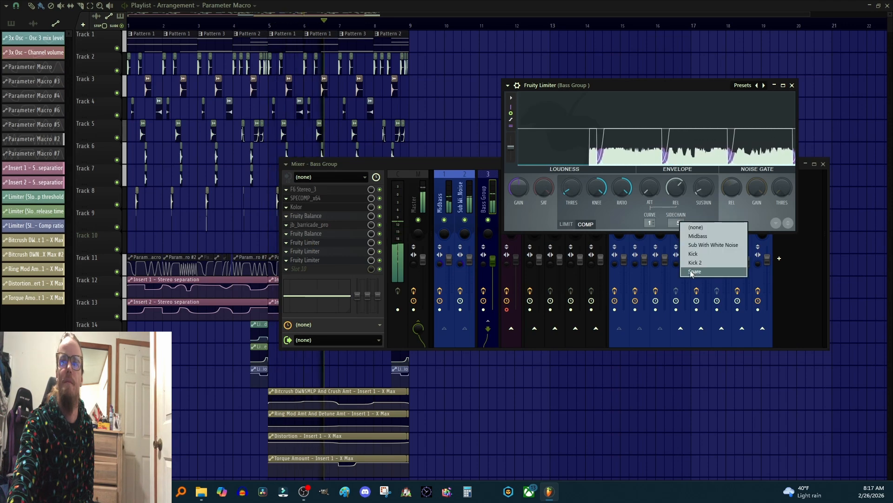
Step: Open the second Fruity Limiter on Bass Group and inspect its sidechain source list
{"action": "left_click", "coordinate": [316, 259]}
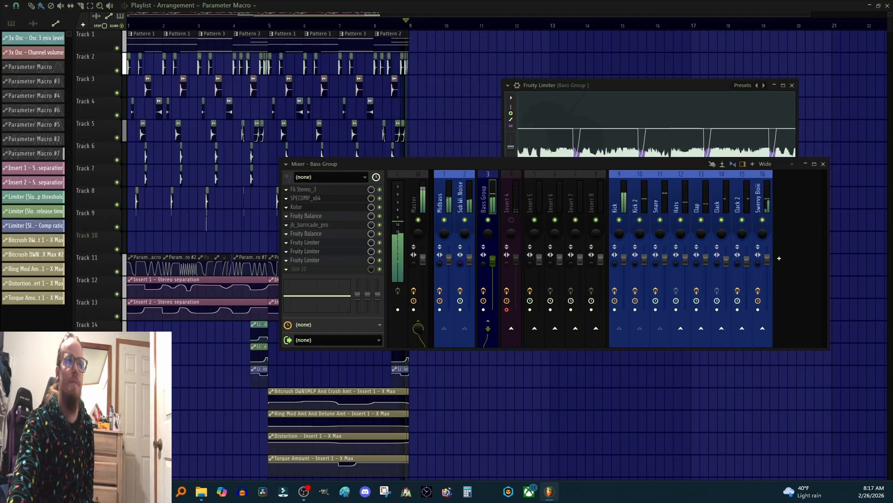
{"action": "left_click_drag", "start_coordinate": [468, 124], "coordinate": [602, 134]}
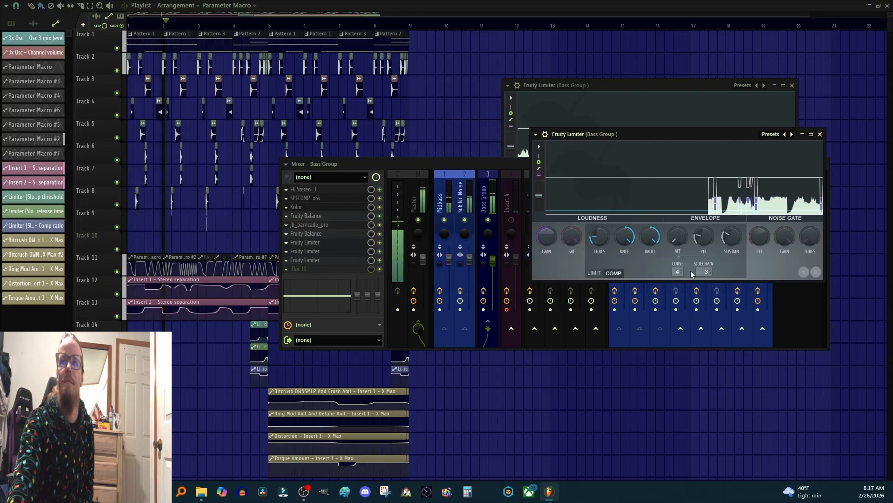
{"action": "left_click", "coordinate": [705, 272]}
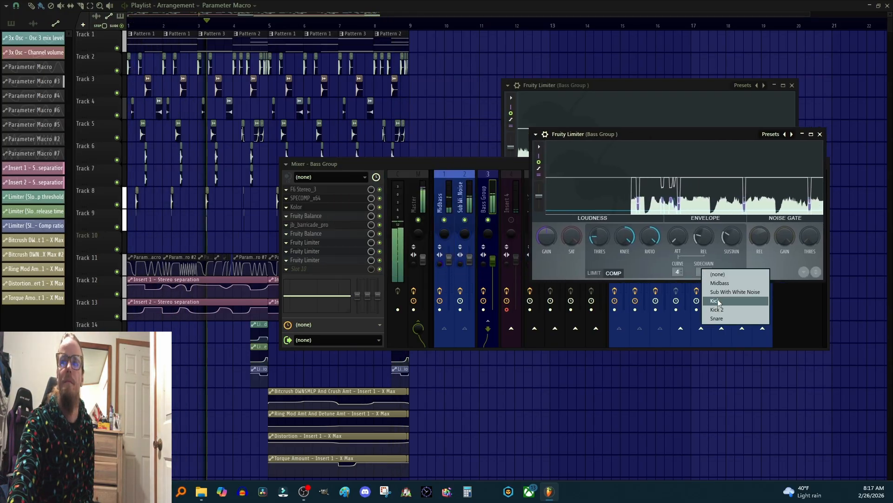
{"action": "left_click", "coordinate": [401, 265]}
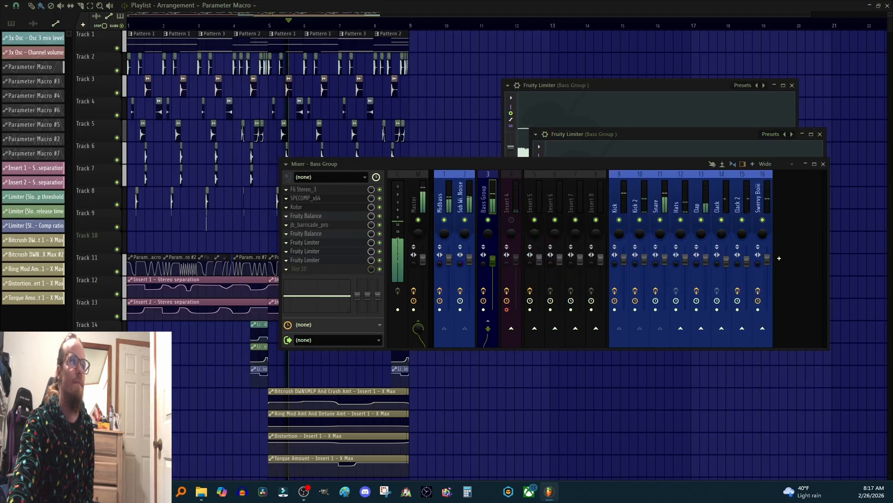
Step: Open the third Fruity Limiter on Bass Group and inspect its sidechain source list
{"action": "left_click", "coordinate": [305, 260]}
{"action": "left_click_drag", "start_coordinate": [440, 50], "coordinate": [581, 59]}
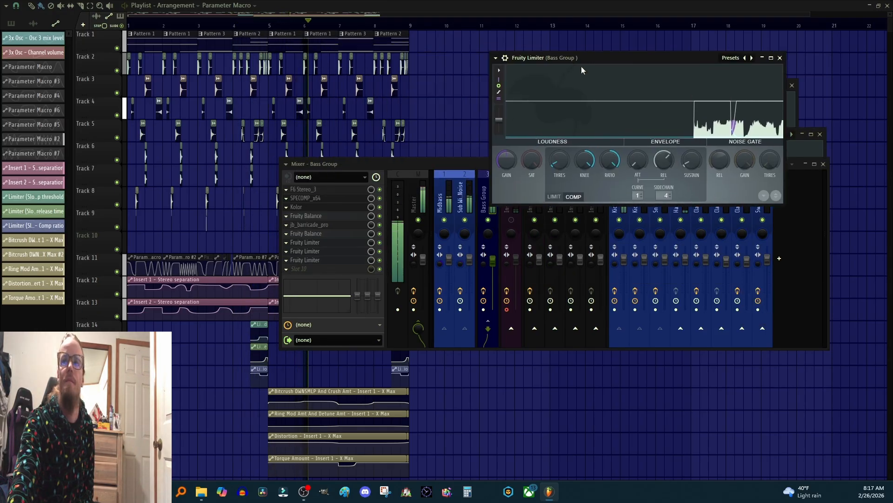
{"action": "left_click", "coordinate": [668, 196]}
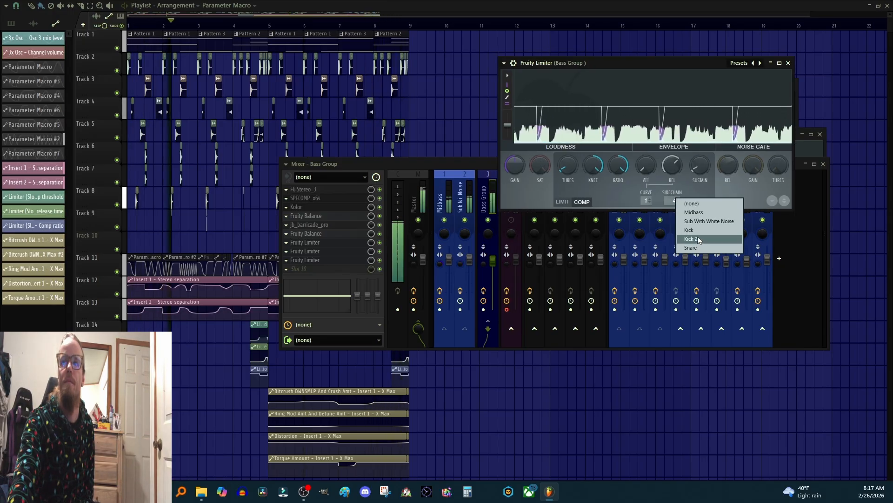
{"action": "left_click", "coordinate": [359, 164]}
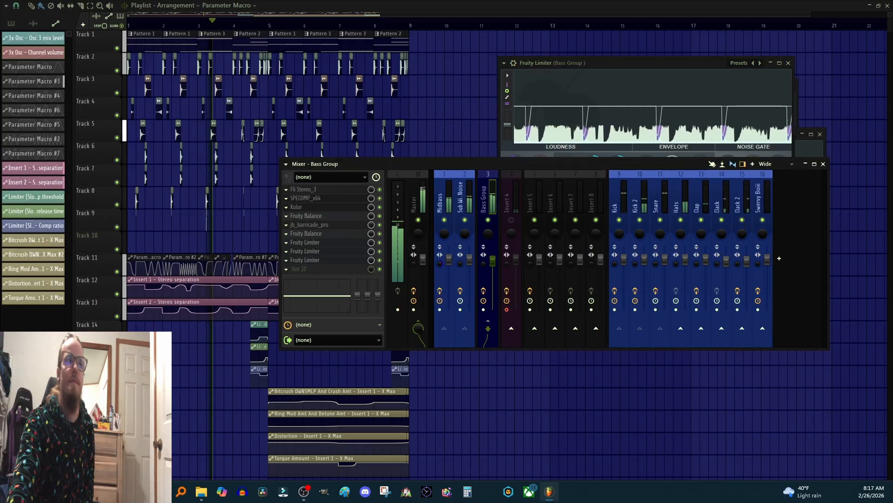
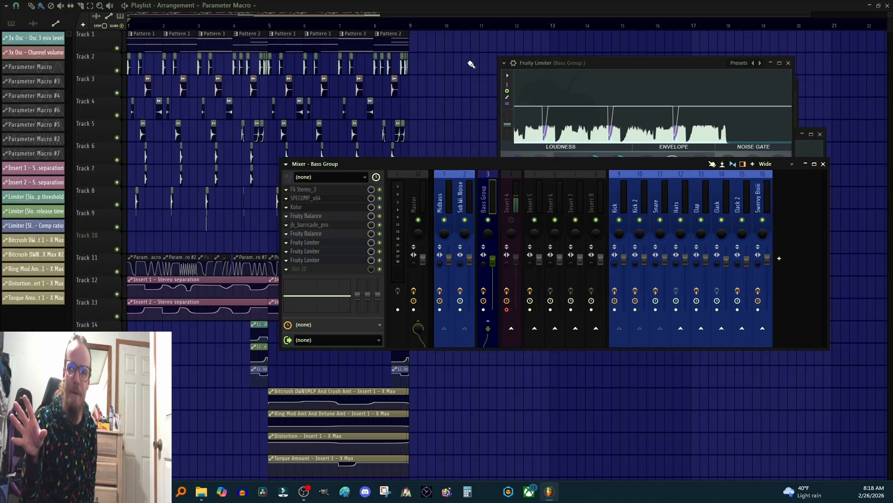
Step: Solo Track 11 and unmute the X Max automation tracks 17 through 20 in the playlist
{"action": "right_click", "coordinate": [116, 271]}
{"action": "scroll", "coordinate": [282, 235], "scroll_direction": "down", "scroll_amount": 4}
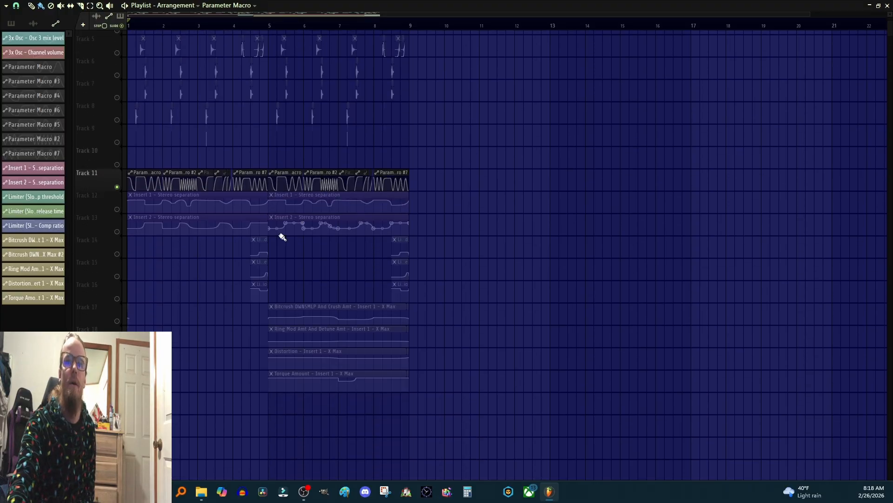
{"action": "left_click", "coordinate": [117, 316]}
{"action": "left_click", "coordinate": [116, 339]}
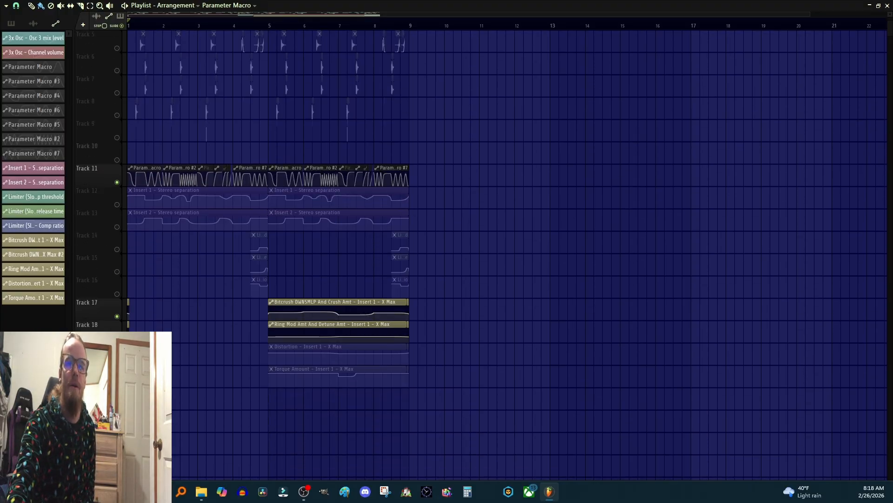
{"action": "left_click", "coordinate": [116, 361]}
{"action": "left_click", "coordinate": [116, 383]}
{"action": "scroll", "coordinate": [560, 341], "scroll_direction": "up", "scroll_amount": 4}
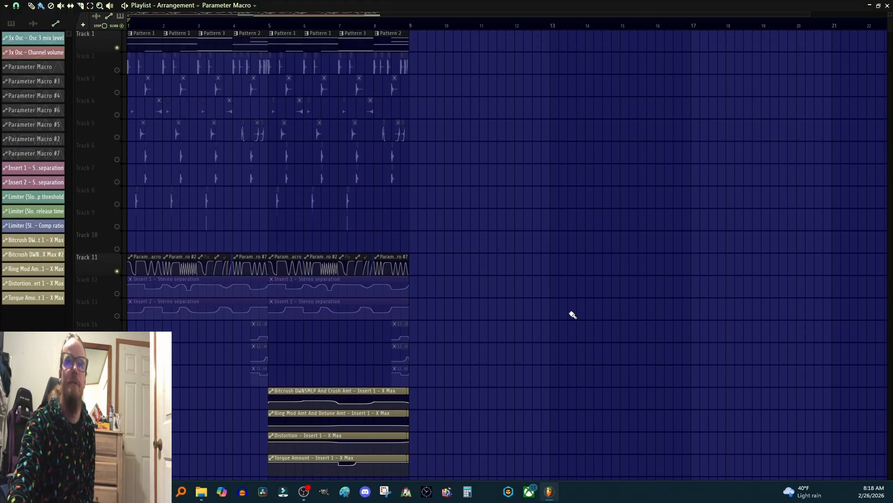
Step: Open the mixer, bypass SPECOMP, Kolor and Fruity Balance on Bass Group, and start playback
{"action": "key", "text": "F9"}
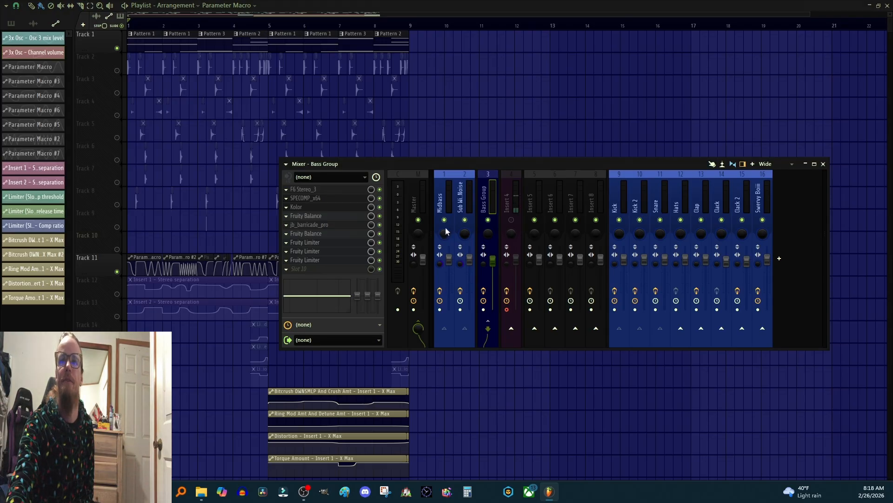
{"action": "left_click", "coordinate": [381, 198]}
{"action": "left_click", "coordinate": [380, 207]}
{"action": "left_click", "coordinate": [381, 216]}
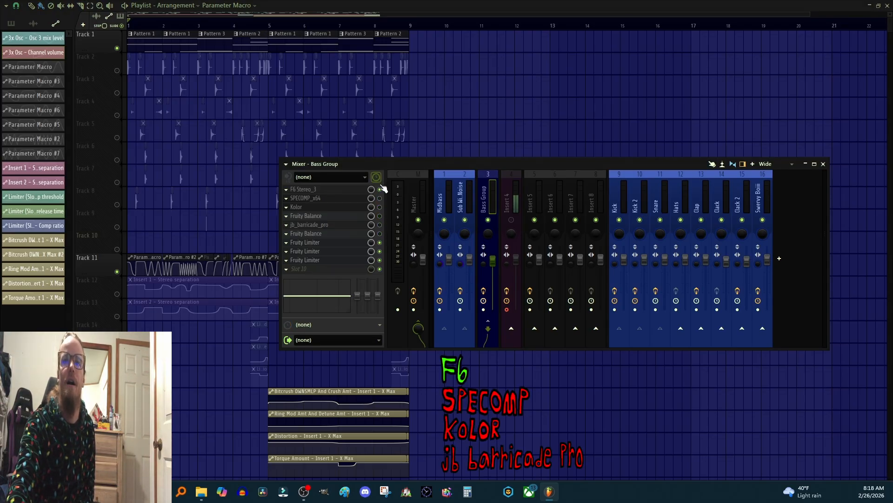
{"action": "key", "text": "space"}
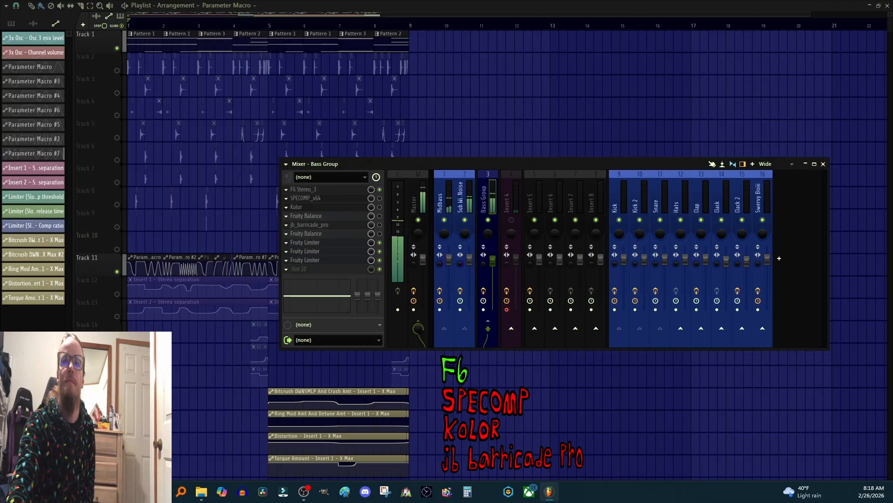
Step: Re-enable SPECOMP and then Kolor on Bass Group, auditioning playback after each
{"action": "key", "text": "space"}
{"action": "left_click", "coordinate": [380, 198]}
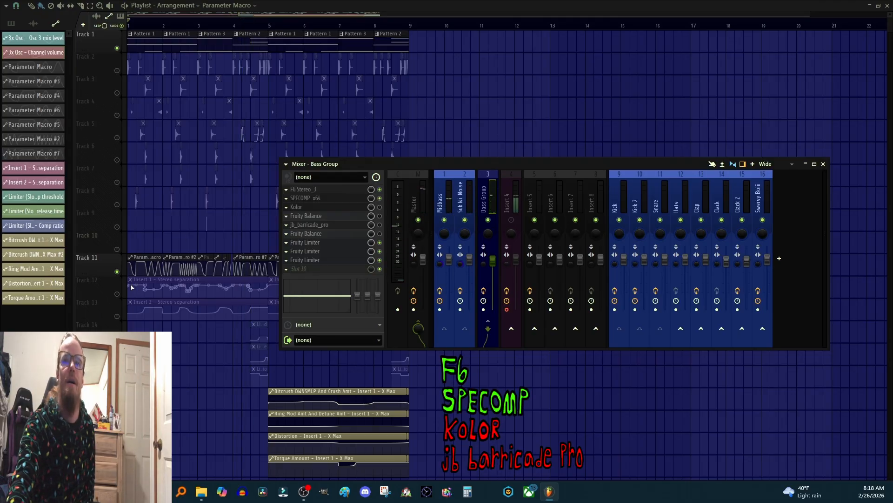
{"action": "key", "text": "space"}
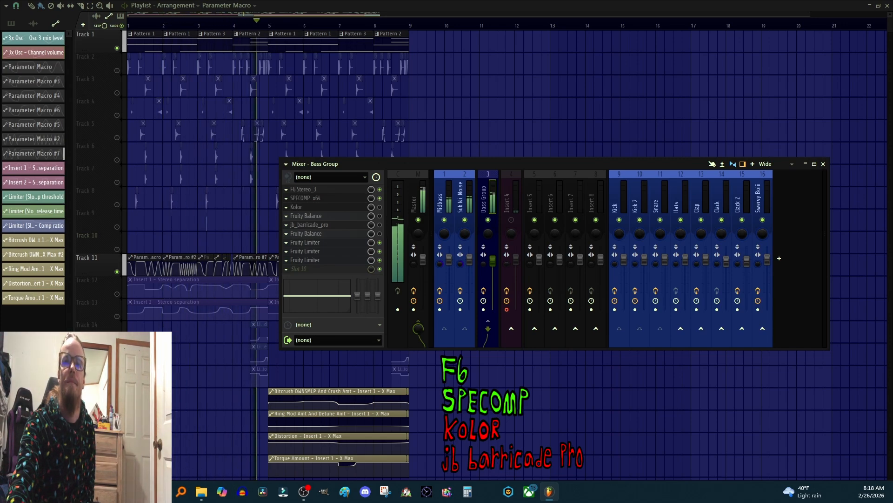
{"action": "key", "text": "space"}
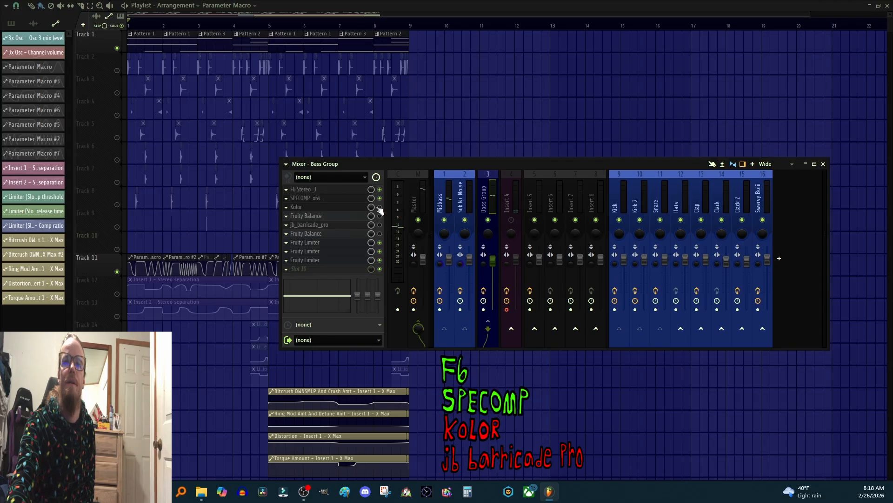
{"action": "left_click", "coordinate": [379, 207]}
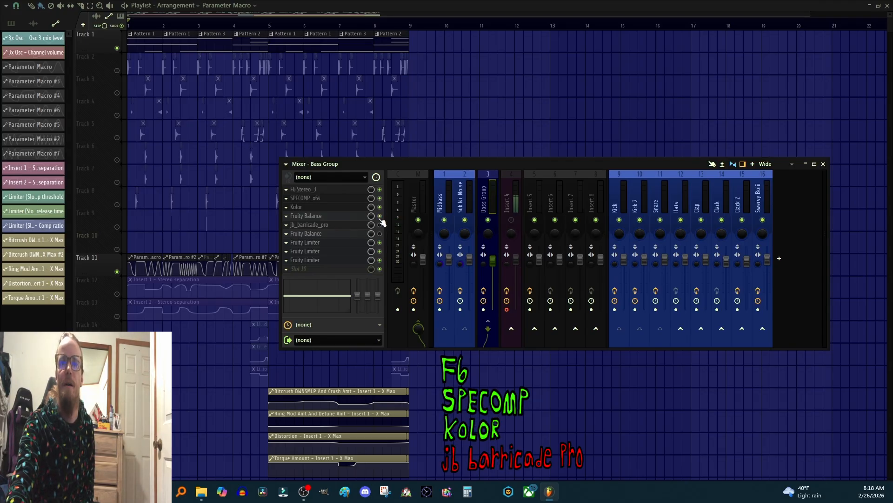
{"action": "key", "text": "space"}
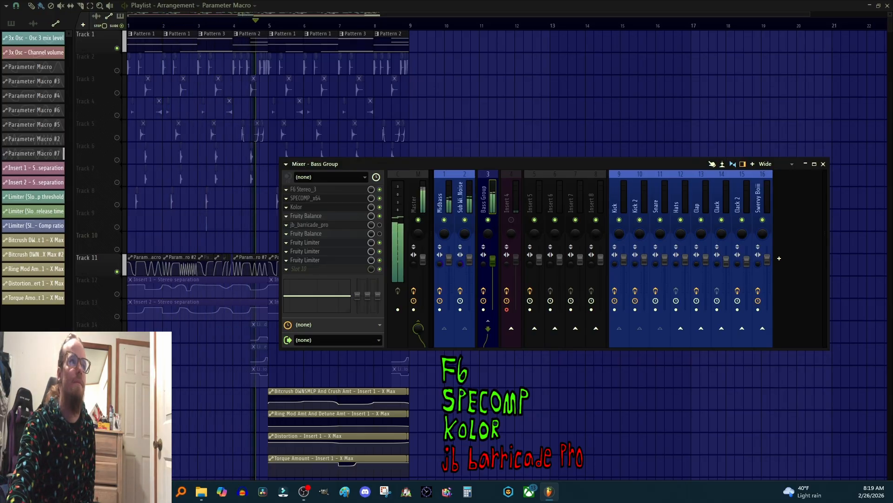
Step: Re-enable the remaining bypassed Bass Group effect and resume playback
{"action": "key", "text": "space"}
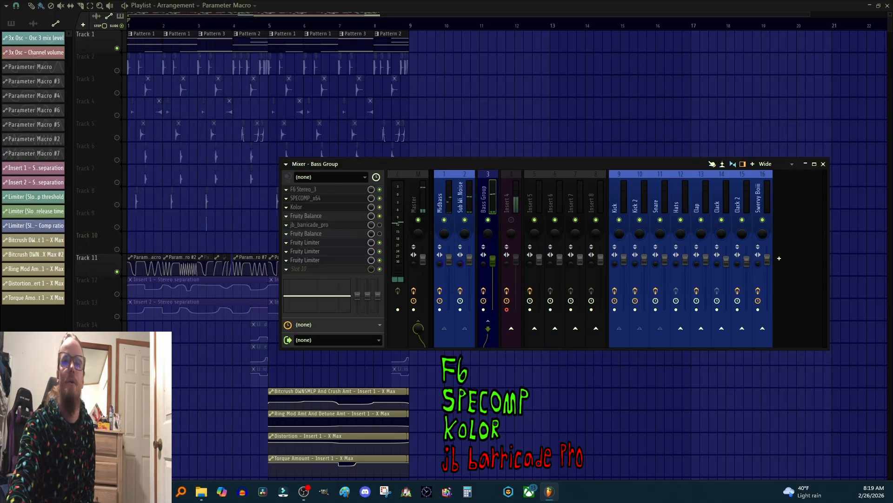
{"action": "left_click", "coordinate": [379, 233]}
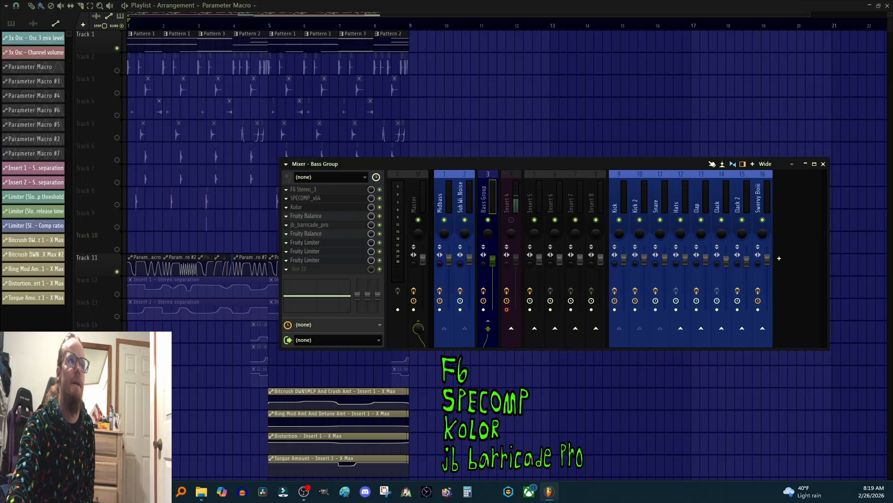
{"action": "key", "text": "space"}
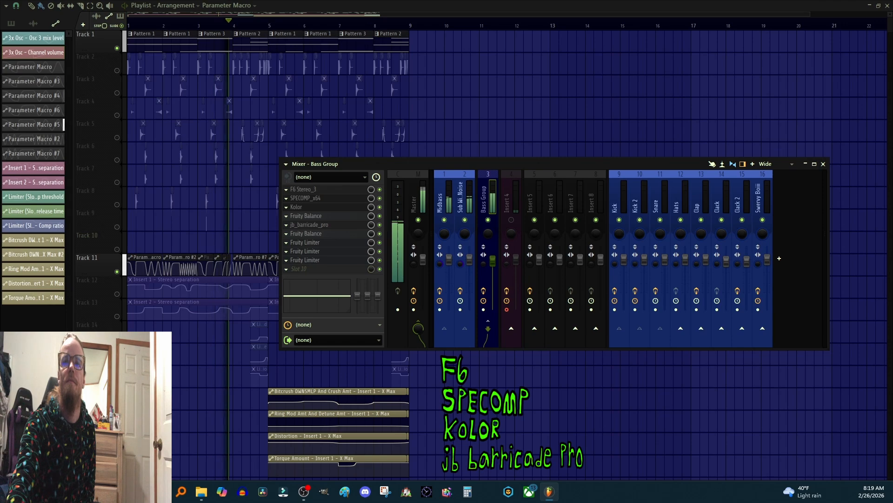
Step: Bypass Fruity Balance, Kolor and SPECOMP on Bass Group again and play the song
{"action": "key", "text": "space"}
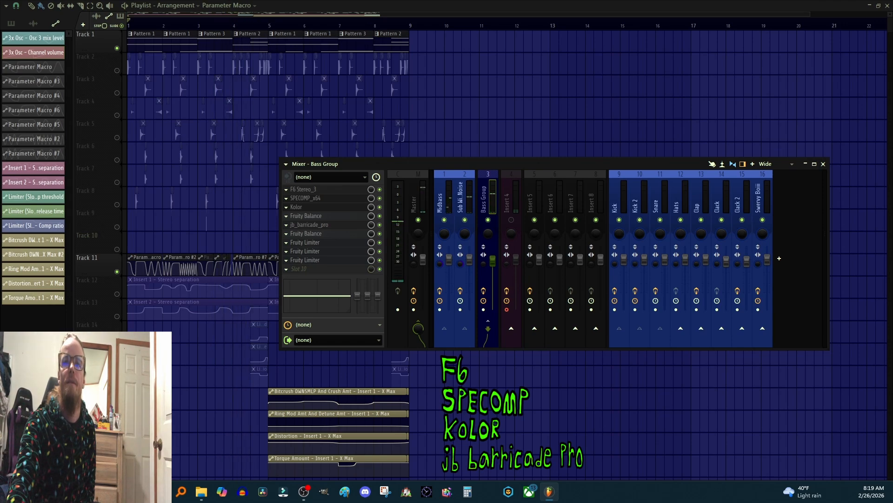
{"action": "left_click", "coordinate": [380, 216]}
{"action": "left_click", "coordinate": [379, 207]}
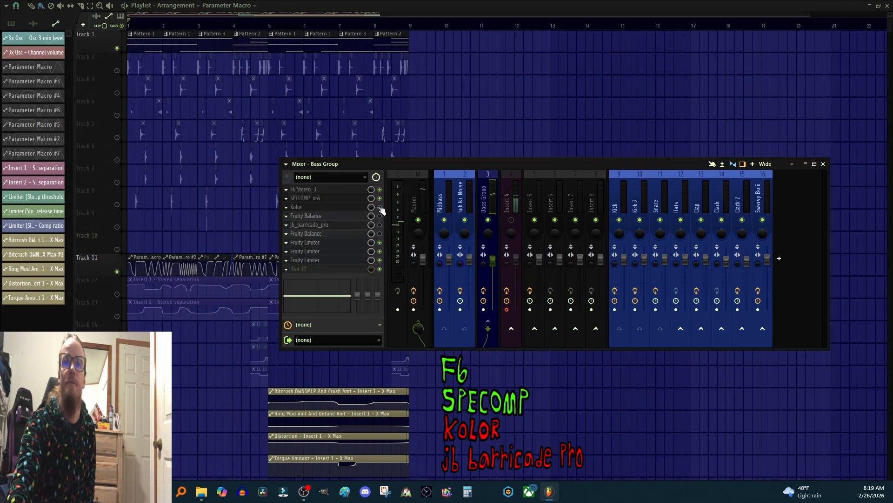
{"action": "left_click", "coordinate": [379, 199]}
{"action": "key", "text": "space"}
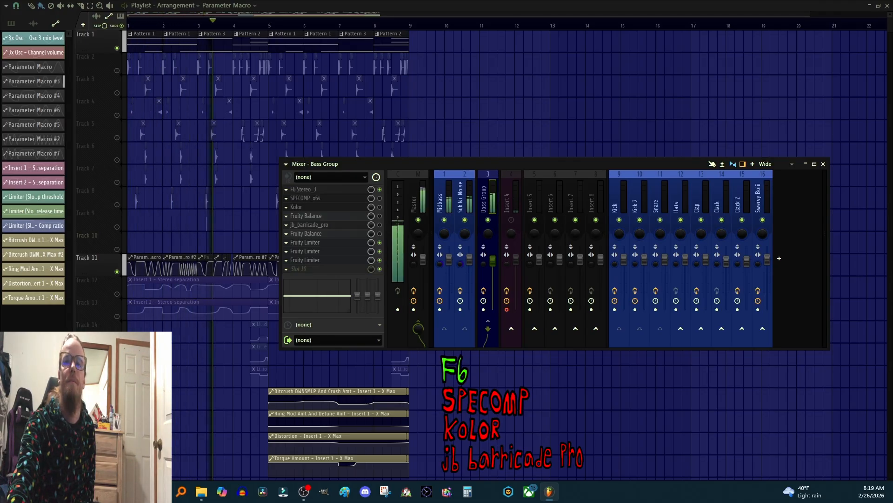
Step: Re-enable the Bass Group effects from SPECOMP down to the second Fruity Balance in one sweep and play
{"action": "key", "text": "space"}
{"action": "left_click_drag", "start_coordinate": [380, 198], "coordinate": [380, 234]}
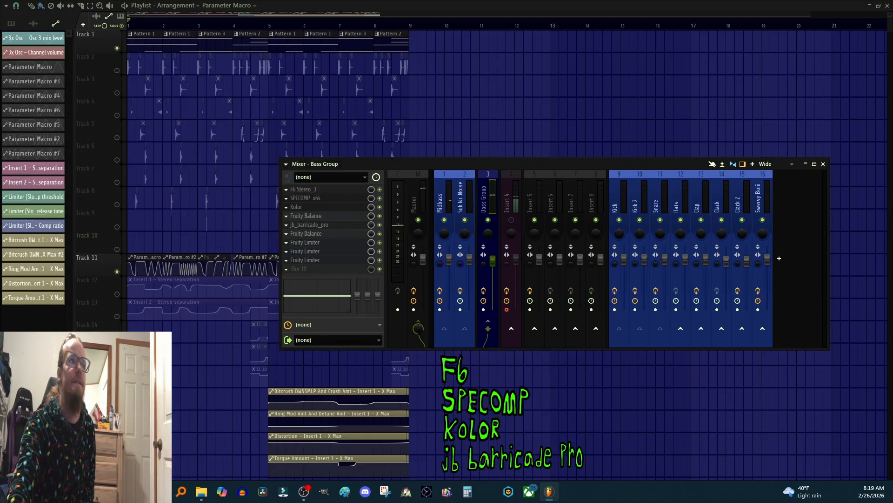
{"action": "key", "text": "space"}
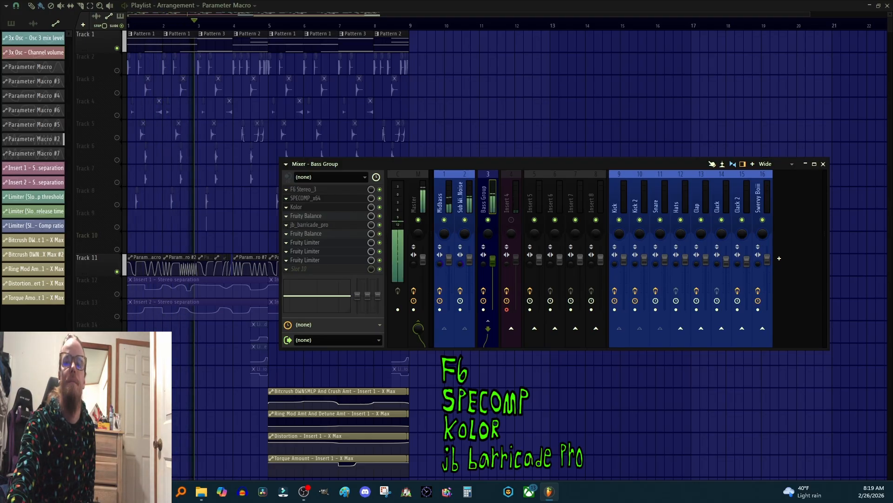
Step: Bypass that same range of Bass Group effects in one sweep and play
{"action": "key", "text": "space"}
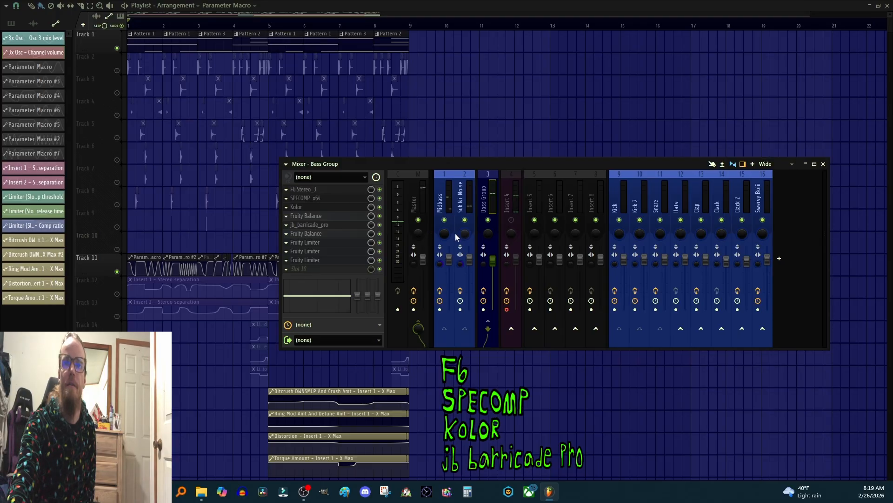
{"action": "left_click_drag", "start_coordinate": [380, 233], "coordinate": [380, 200]}
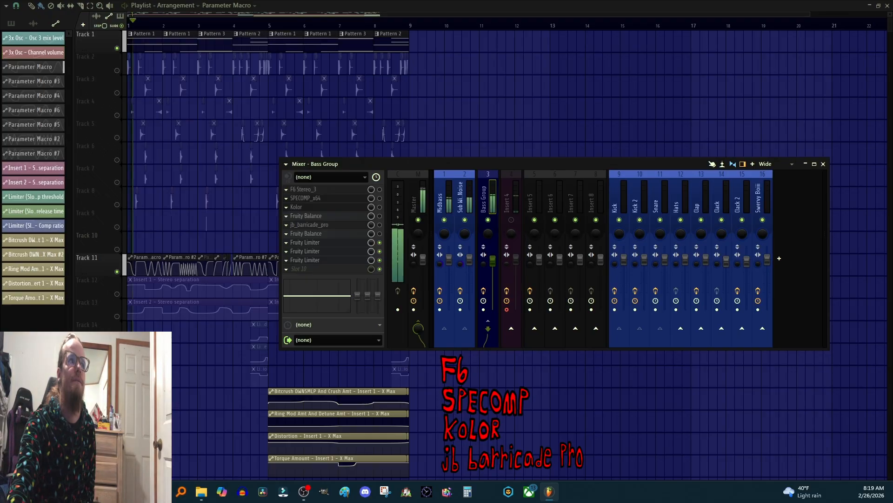
{"action": "key", "text": "space"}
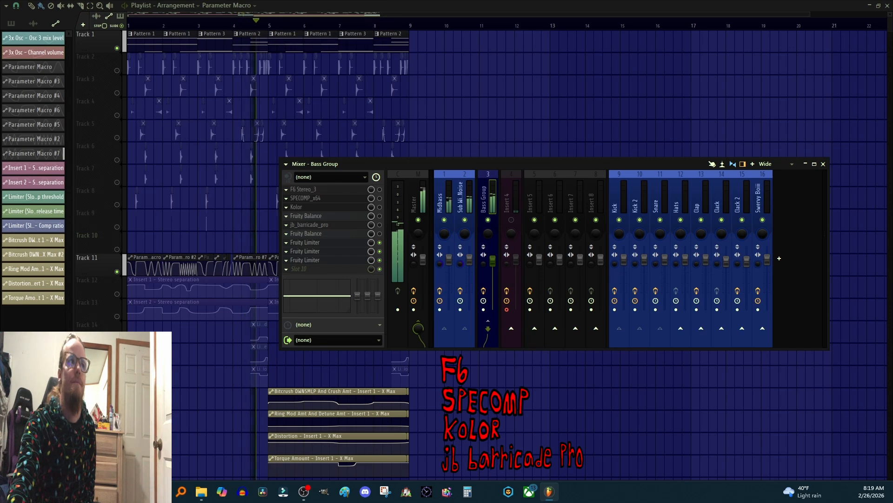
Step: Stop playback and re-enable all the Bass Group effects
{"action": "key", "text": "space"}
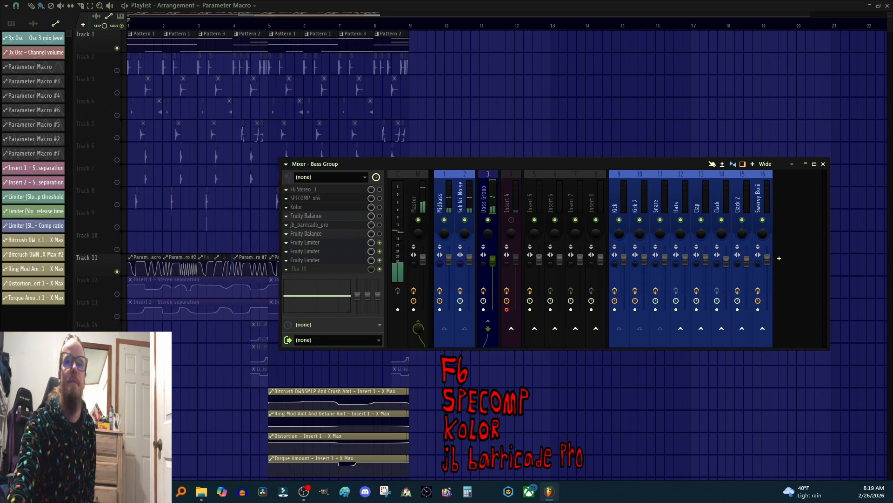
{"action": "left_click", "coordinate": [380, 190]}
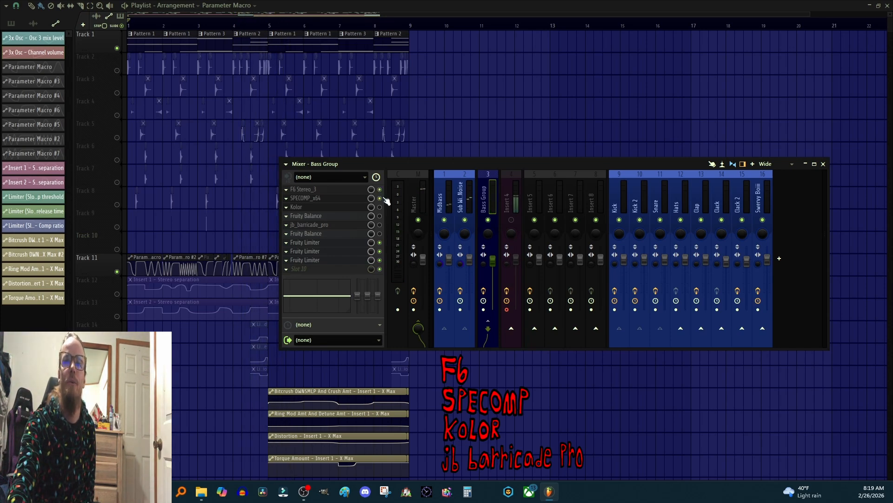
{"action": "left_click", "coordinate": [380, 225]}
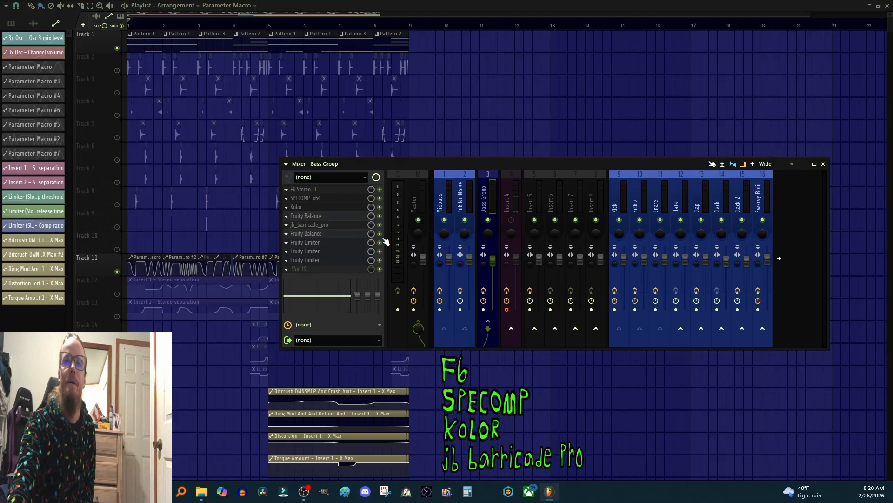
Step: Select the Master channel, lower its volume fader slightly, and audition the mix
{"action": "left_click", "coordinate": [414, 188]}
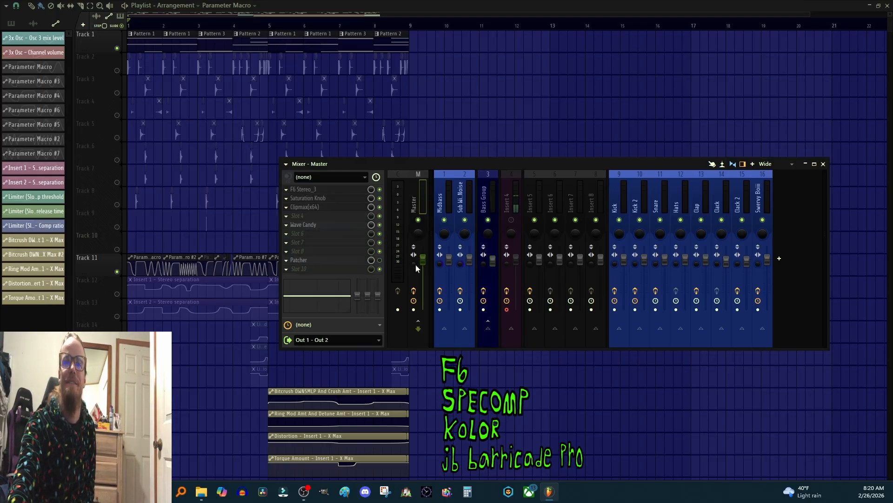
{"action": "left_click_drag", "start_coordinate": [414, 264], "coordinate": [414, 239]}
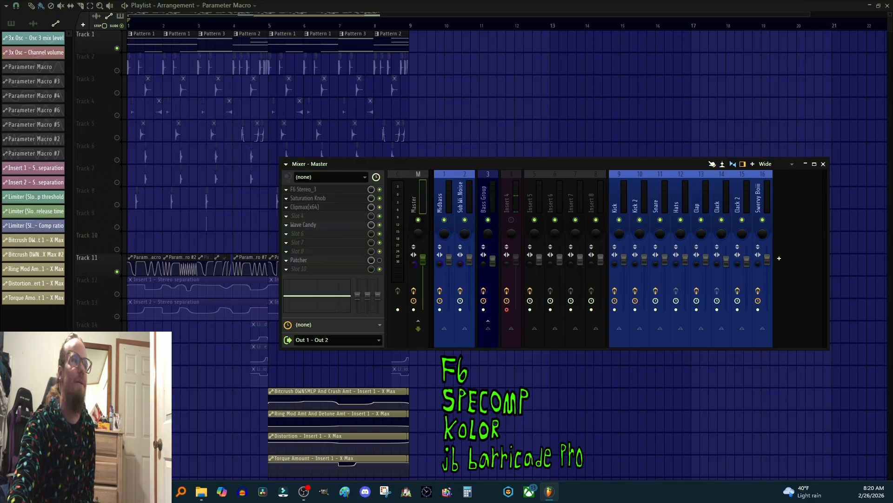
{"action": "key", "text": "space"}
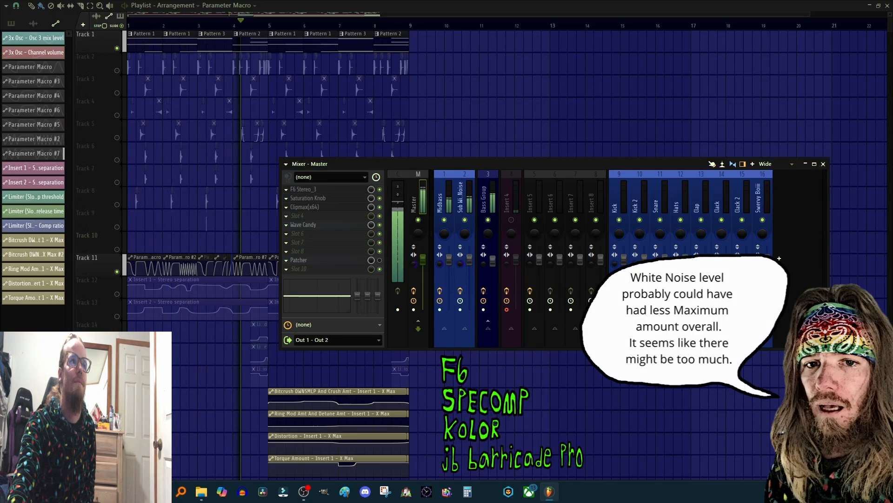
{"action": "key", "text": "space"}
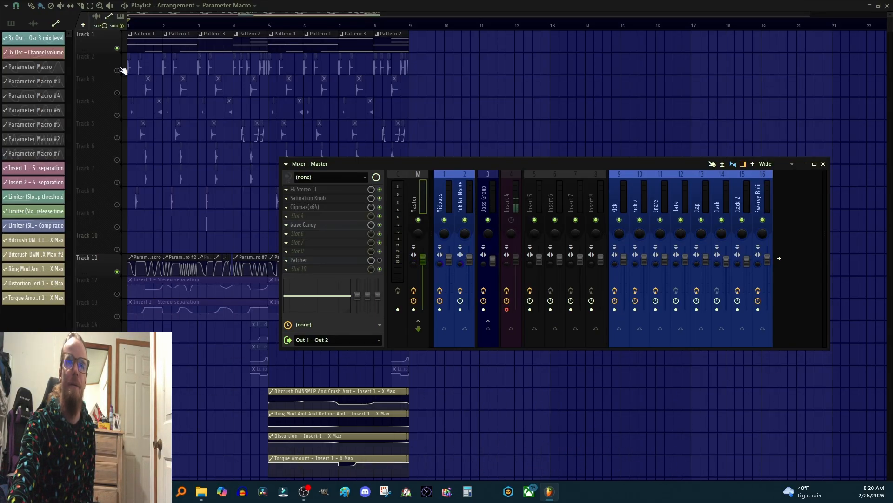
Step: Unsolo Track 11 so all playlist tracks play again
{"action": "right_click", "coordinate": [117, 48]}
{"action": "scroll", "coordinate": [156, 26], "scroll_direction": "up", "scroll_amount": 8}
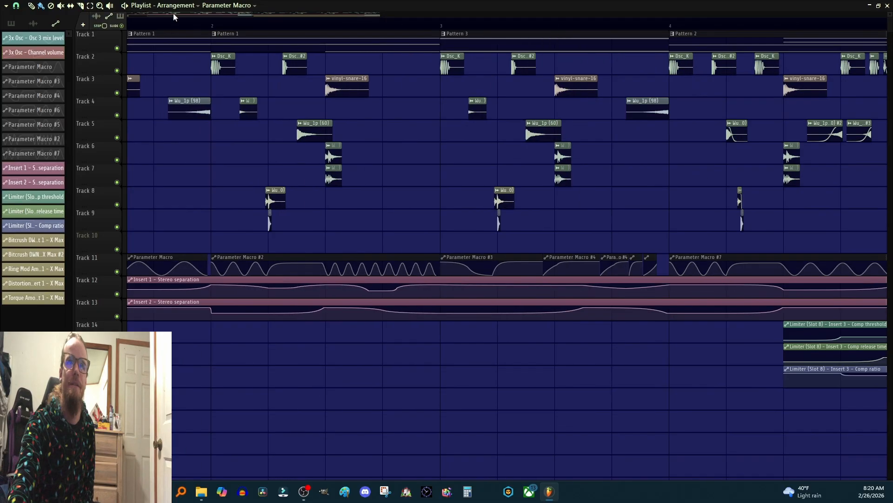
{"action": "left_click_drag", "start_coordinate": [181, 15], "coordinate": [40, 45]}
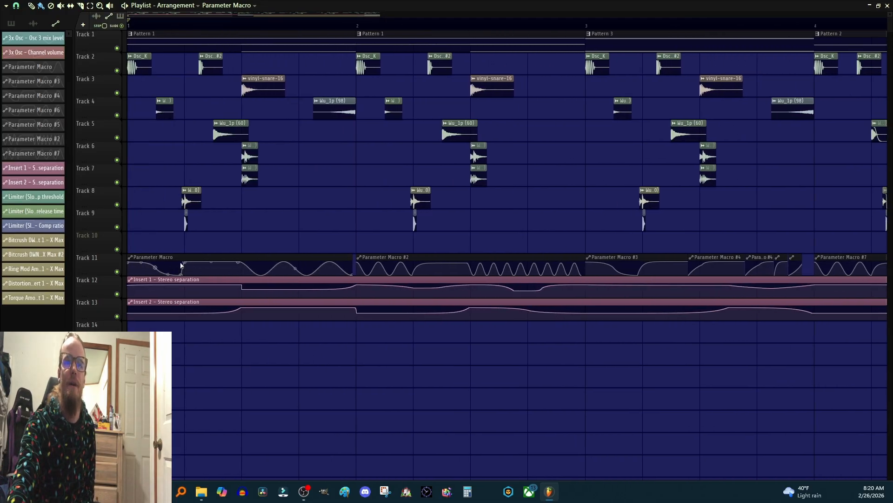
{"action": "scroll", "coordinate": [285, 26], "scroll_direction": "down", "scroll_amount": 8}
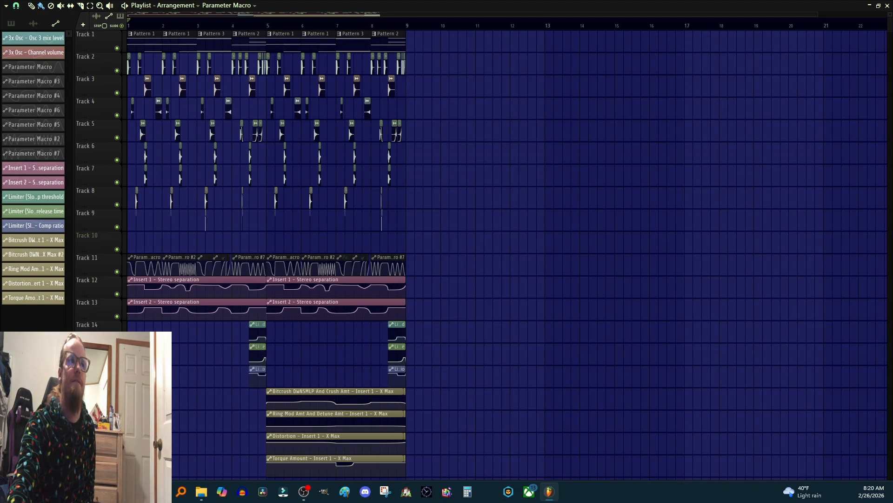
{"action": "key", "text": "F9"}
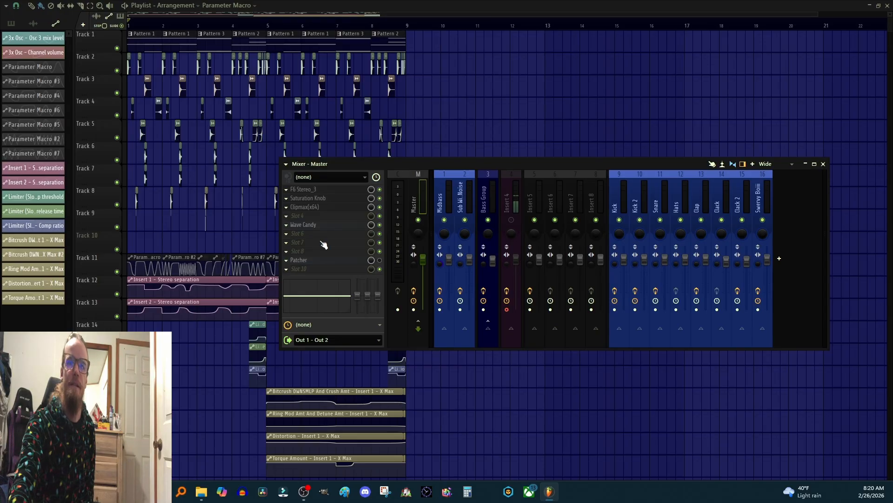
{"action": "scroll", "coordinate": [157, 28], "scroll_direction": "up", "scroll_amount": 5}
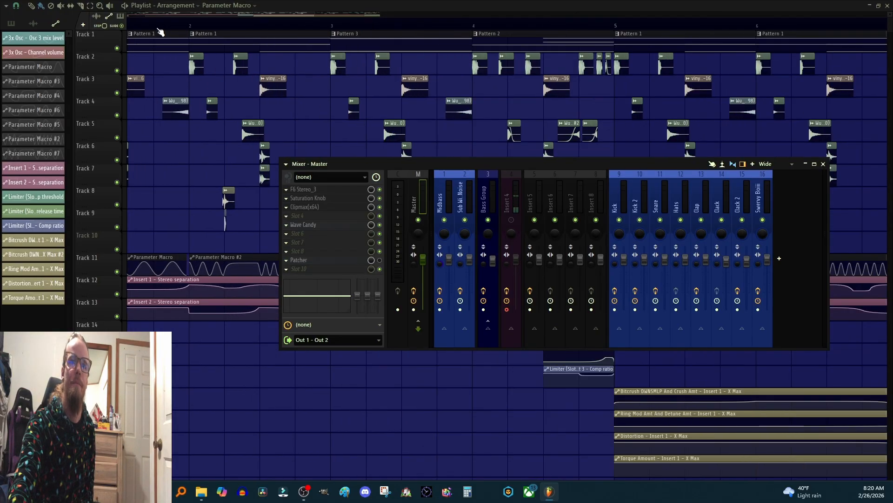
{"action": "left_click_drag", "start_coordinate": [181, 15], "coordinate": [154, 15]}
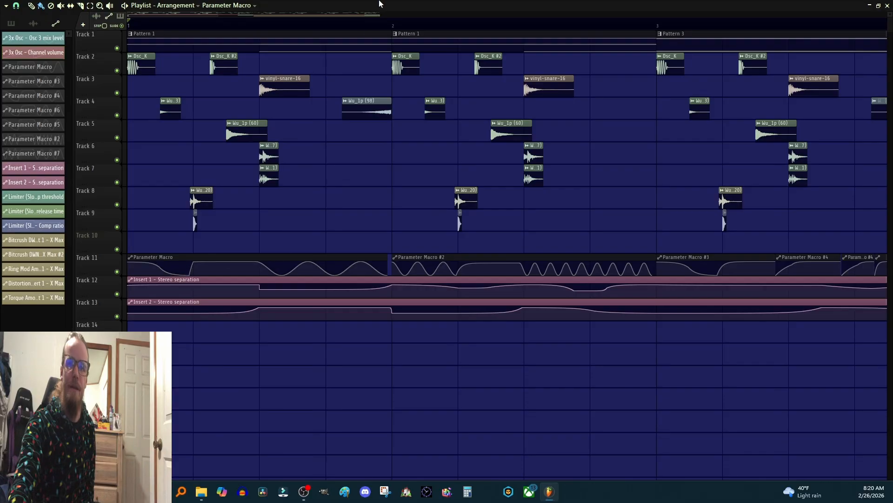
Step: Select the bar 5 to bar 9 range on the playlist timeline and play that section
{"action": "scroll", "coordinate": [367, 27], "scroll_direction": "down", "scroll_amount": 8}
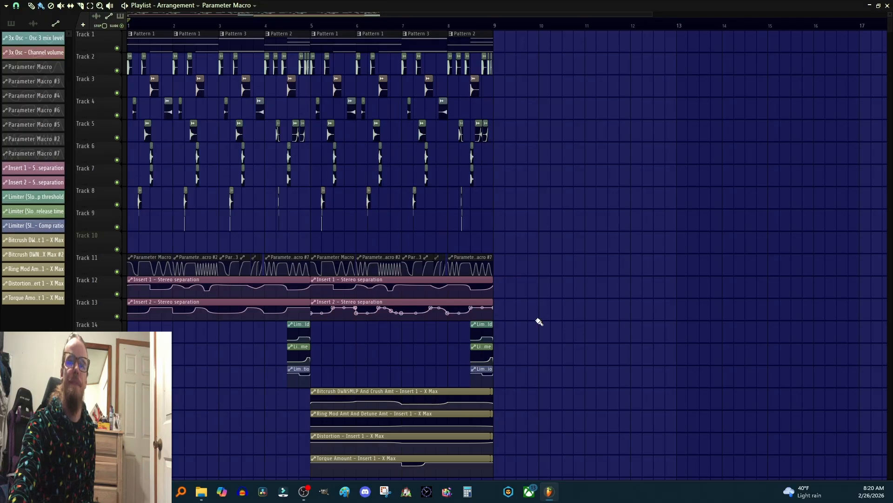
{"action": "scroll", "coordinate": [607, 277], "scroll_direction": "down", "scroll_amount": 5}
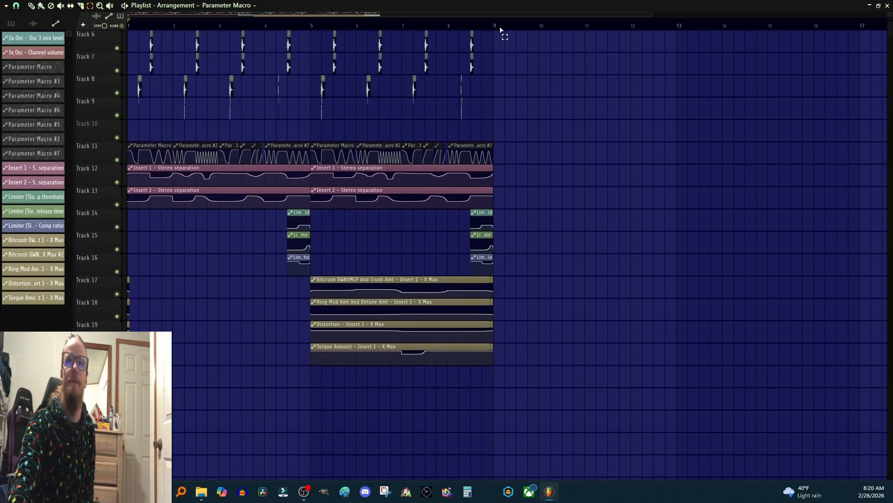
{"action": "scroll", "coordinate": [500, 31], "scroll_direction": "up", "scroll_amount": 3}
{"action": "left_click_drag", "start_coordinate": [486, 28], "coordinate": [246, 35]}
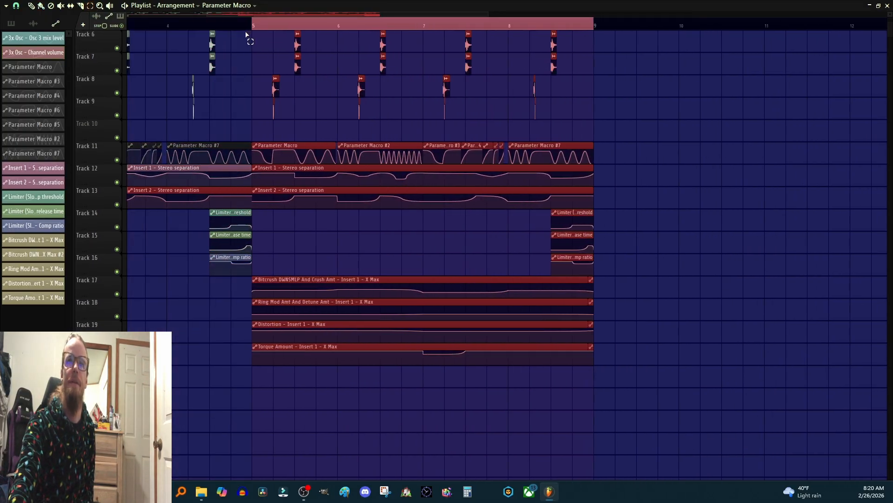
{"action": "scroll", "coordinate": [246, 35], "scroll_direction": "up", "scroll_amount": 5}
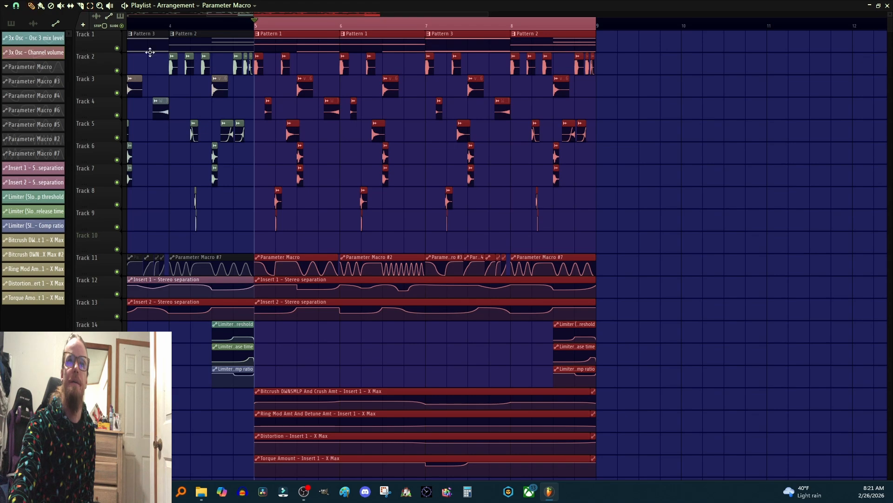
{"action": "left_click", "coordinate": [760, 251], "text": "ctrl"}
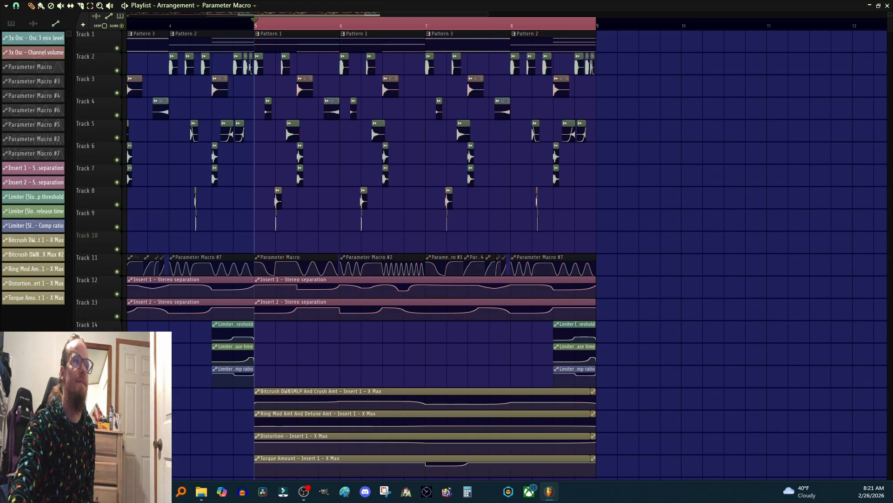
{"action": "key", "text": "space"}
Step: Nudge points on the Bitcrush DWNSMPL And Crush Amt and Ring Mod Amt And Detune Amt automation clips during playback
{"action": "scroll", "coordinate": [484, 302], "scroll_direction": "down", "scroll_amount": 3}
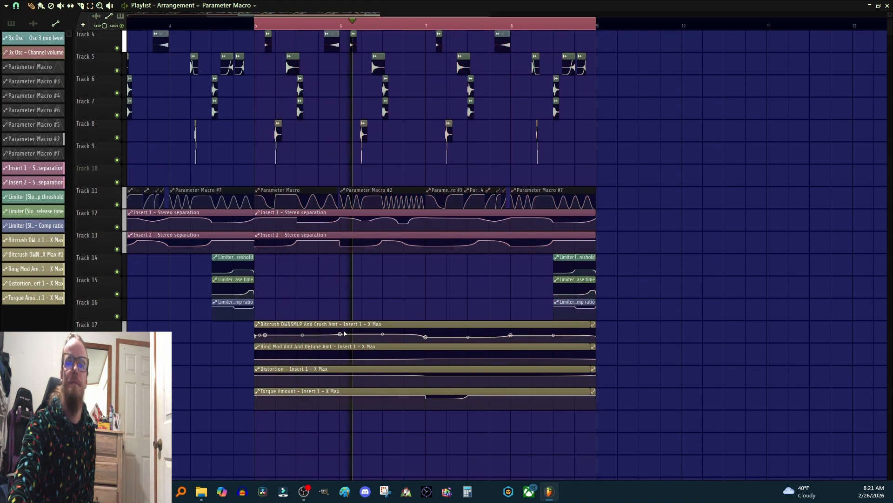
{"action": "left_click_drag", "start_coordinate": [341, 334], "coordinate": [341, 330]}
{"action": "left_click_drag", "start_coordinate": [512, 334], "coordinate": [513, 332]}
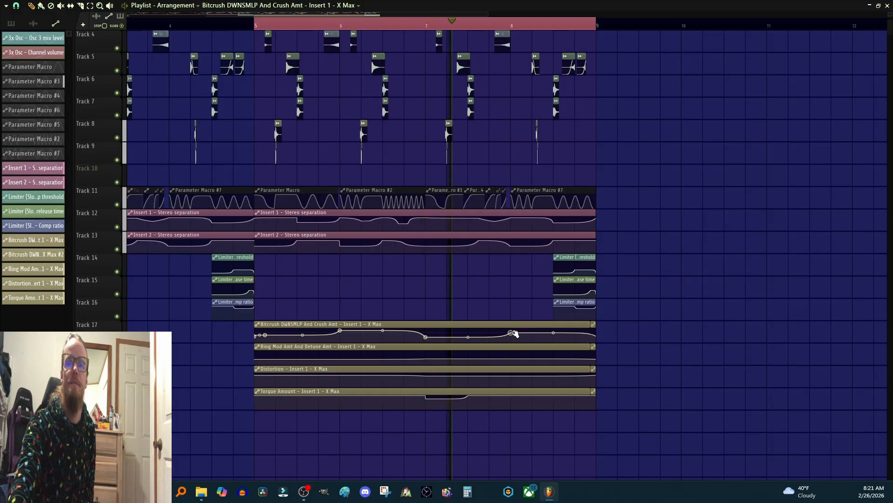
{"action": "left_click", "coordinate": [426, 359]}
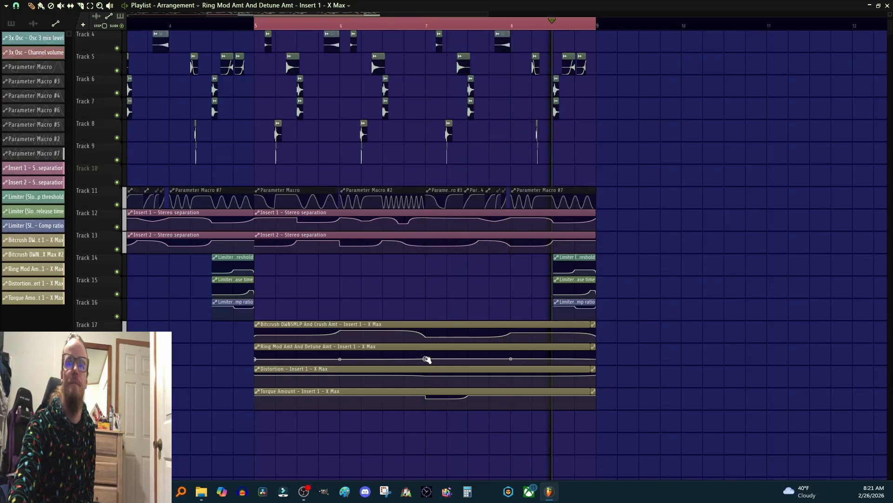
{"action": "left_click_drag", "start_coordinate": [427, 359], "coordinate": [426, 356]}
Step: Reshape the Torque Amount automation curve by moving its points to new levels
{"action": "left_click", "coordinate": [425, 376]}
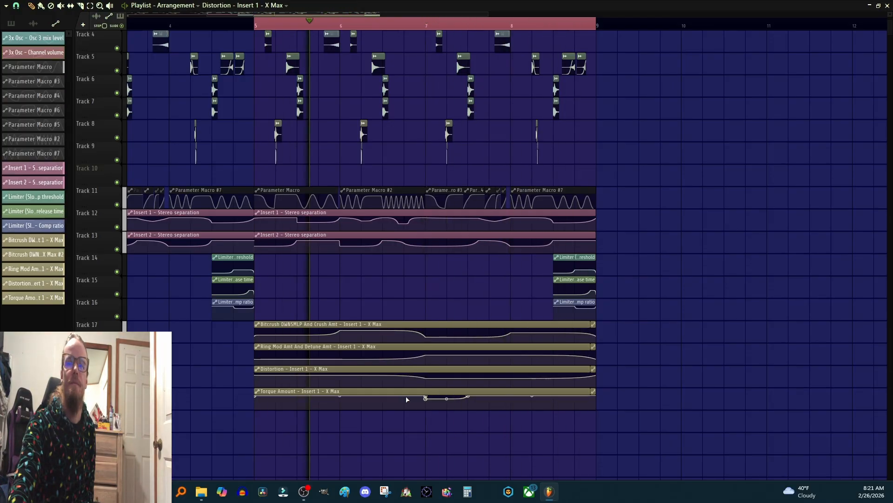
{"action": "left_click", "coordinate": [425, 398]}
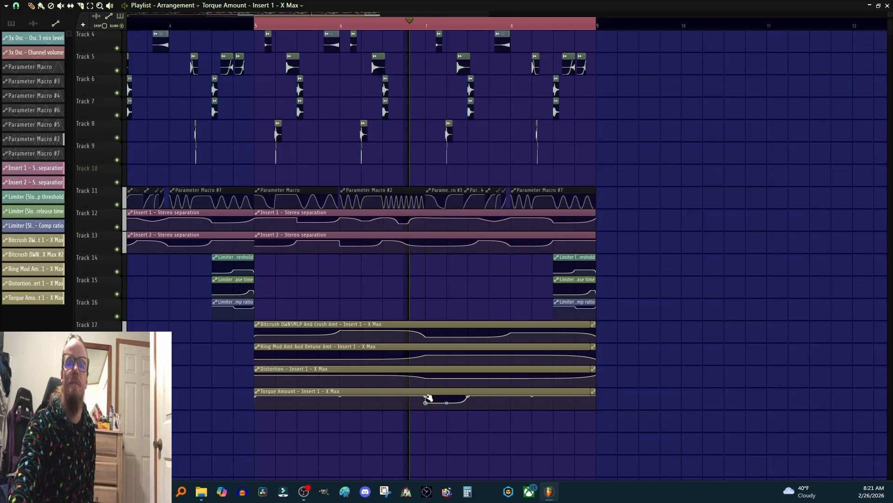
{"action": "left_click_drag", "start_coordinate": [468, 399], "coordinate": [469, 404]}
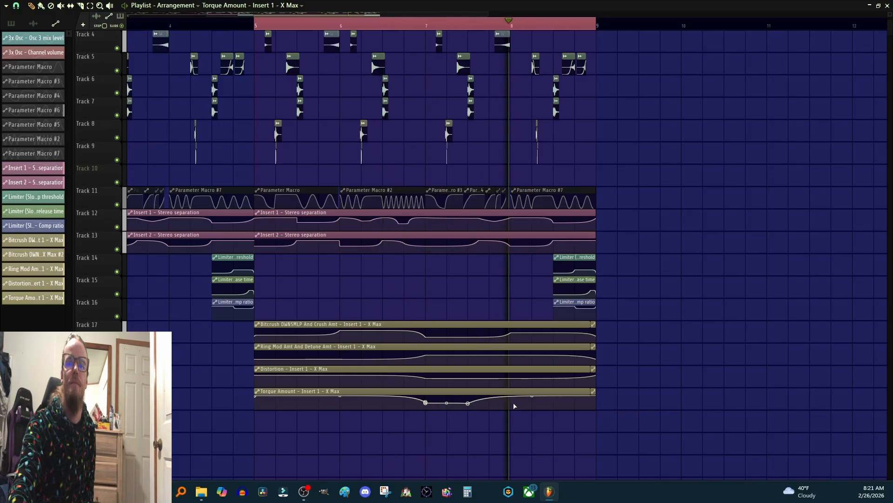
{"action": "left_click_drag", "start_coordinate": [532, 396], "coordinate": [532, 403]}
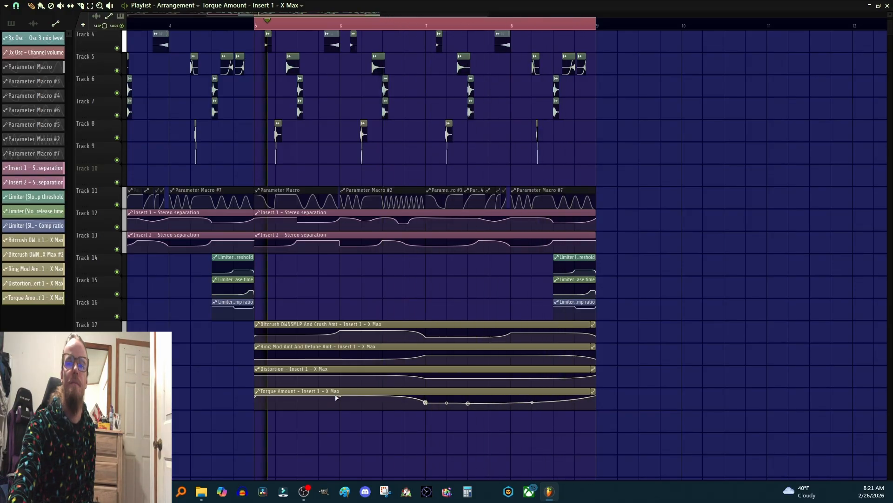
{"action": "left_click_drag", "start_coordinate": [339, 396], "coordinate": [341, 355]}
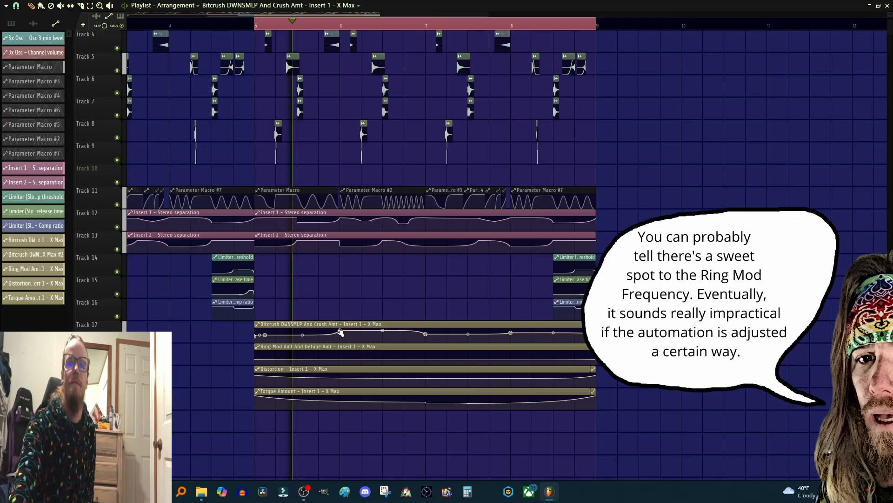
Step: Fine-tune the Bitcrush and Ring Mod automation points once more and stop playback
{"action": "left_click_drag", "start_coordinate": [340, 331], "coordinate": [340, 334]}
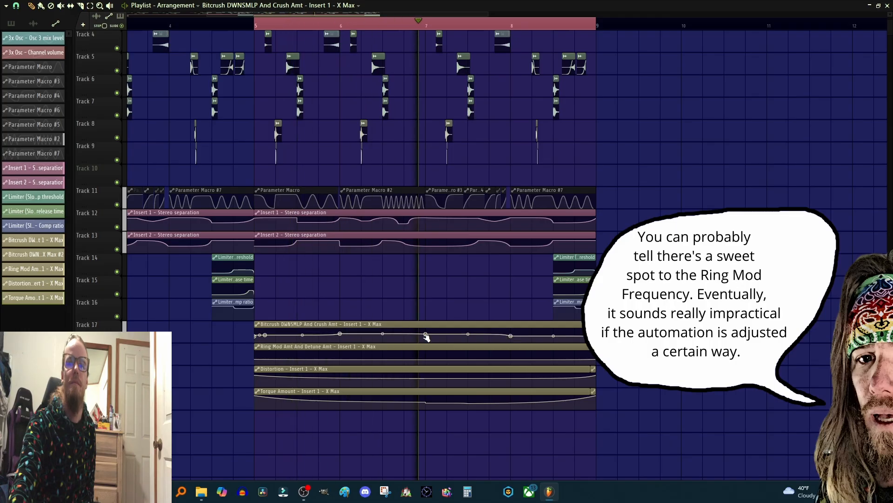
{"action": "left_click_drag", "start_coordinate": [426, 333], "coordinate": [427, 331]}
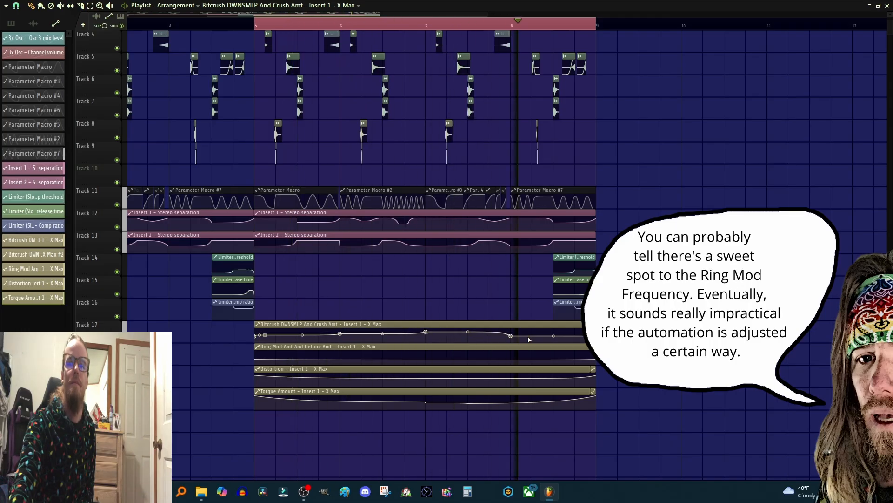
{"action": "left_click_drag", "start_coordinate": [511, 335], "coordinate": [512, 332]}
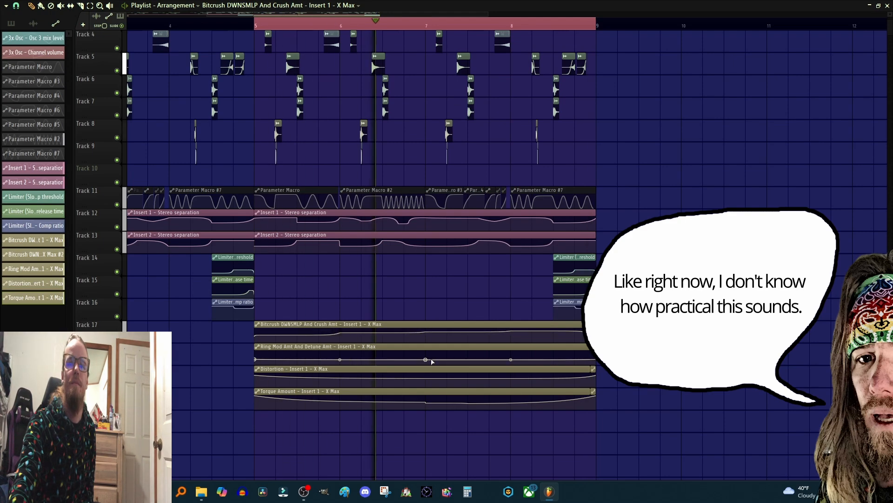
{"action": "left_click_drag", "start_coordinate": [425, 360], "coordinate": [425, 382]}
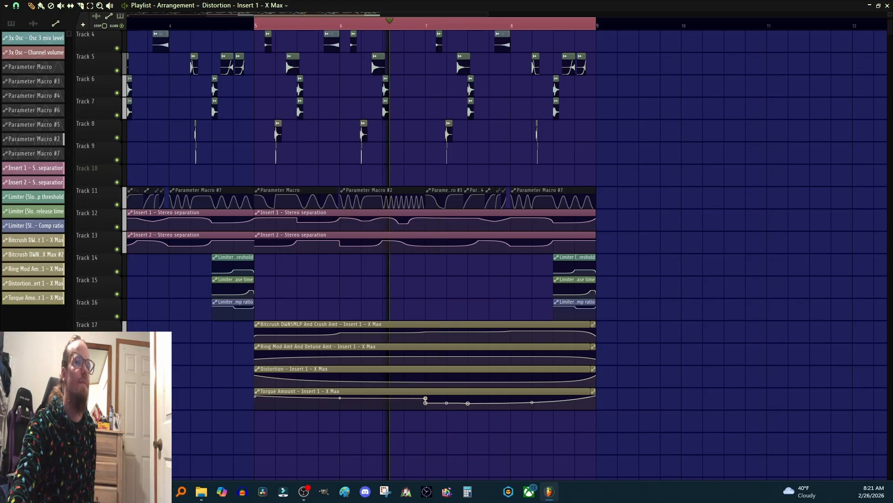
{"action": "key", "text": "space"}
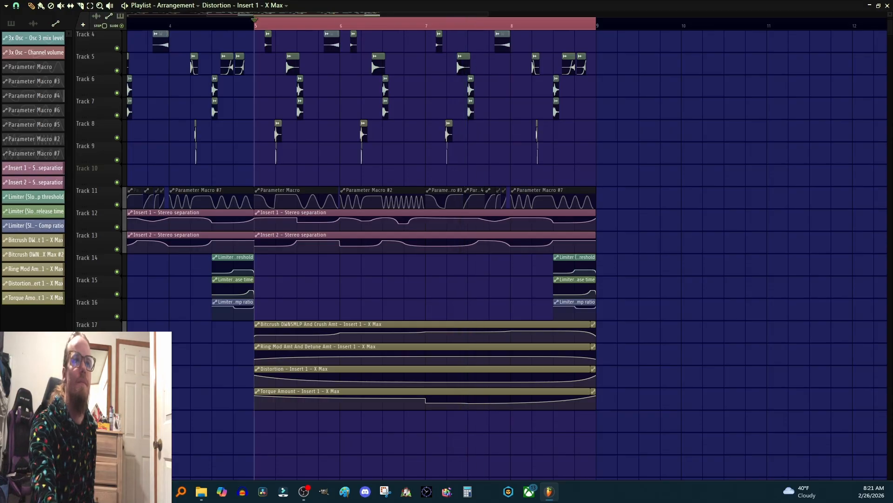